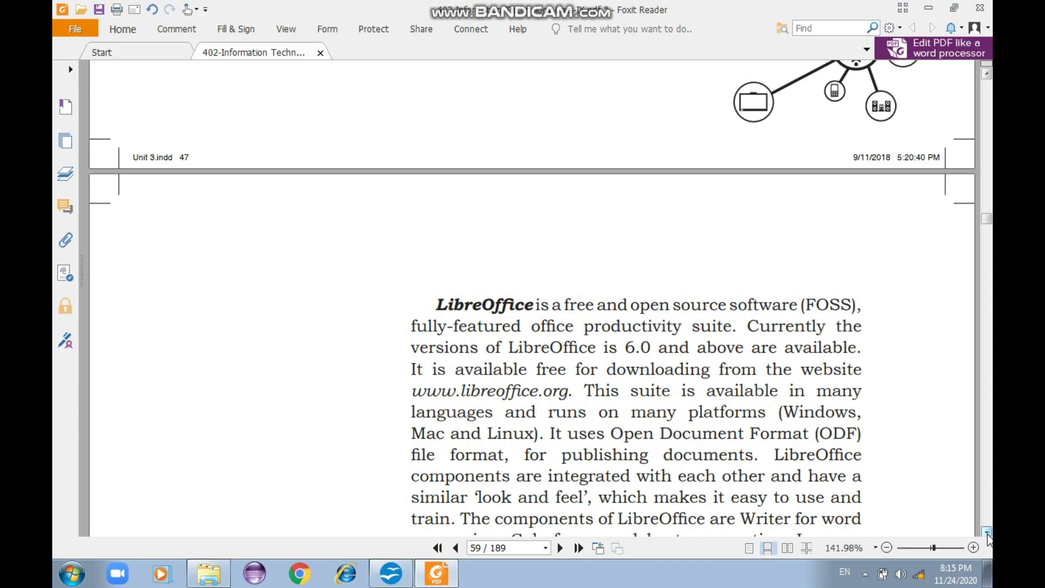
Read the textbook section introducing LibreOffice and the Writer word processor on PDF page 59.
{"action": "left_click", "coordinate": [987, 533]}
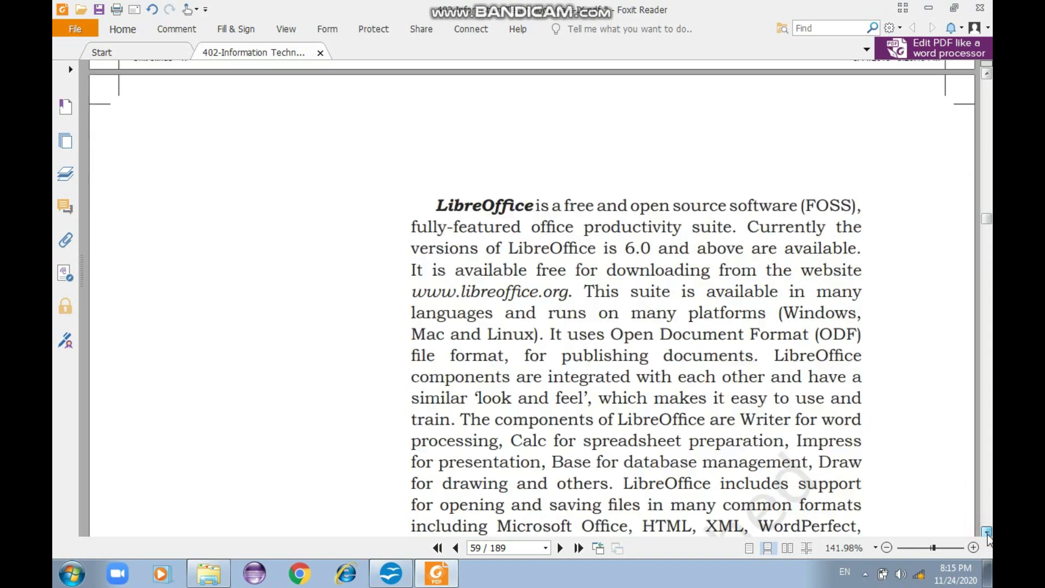
{"action": "left_click_drag", "start_coordinate": [988, 533], "coordinate": [987, 534]}
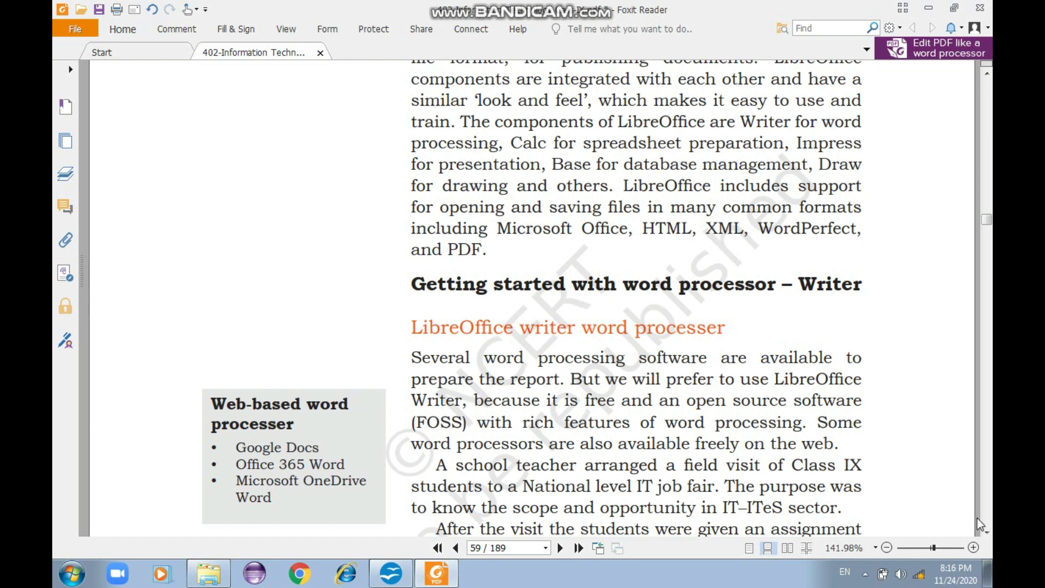
{"action": "left_click", "coordinate": [988, 532]}
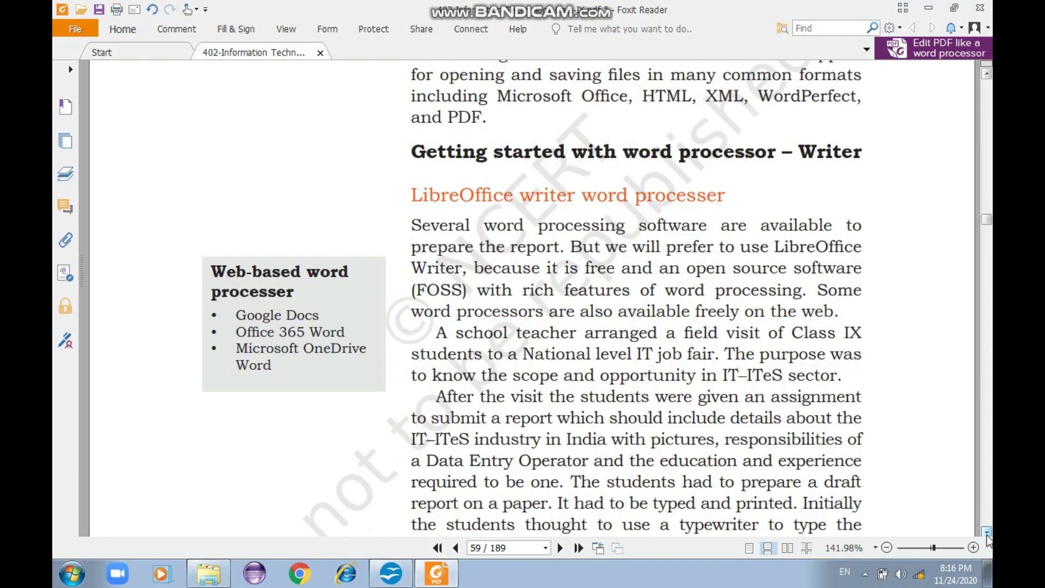
{"action": "left_click", "coordinate": [987, 532]}
{"action": "left_click", "coordinate": [987, 532]}
{"action": "left_click", "coordinate": [988, 532]}
{"action": "left_click", "coordinate": [988, 532]}
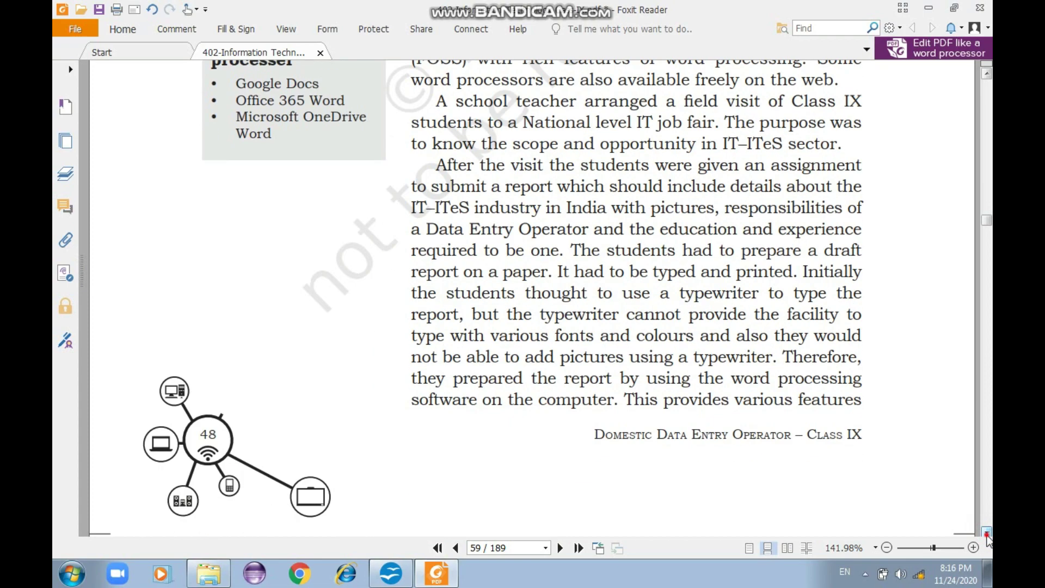
{"action": "left_click", "coordinate": [987, 532]}
{"action": "scroll", "coordinate": [987, 532], "scroll_direction": "down", "scroll_amount": 5}
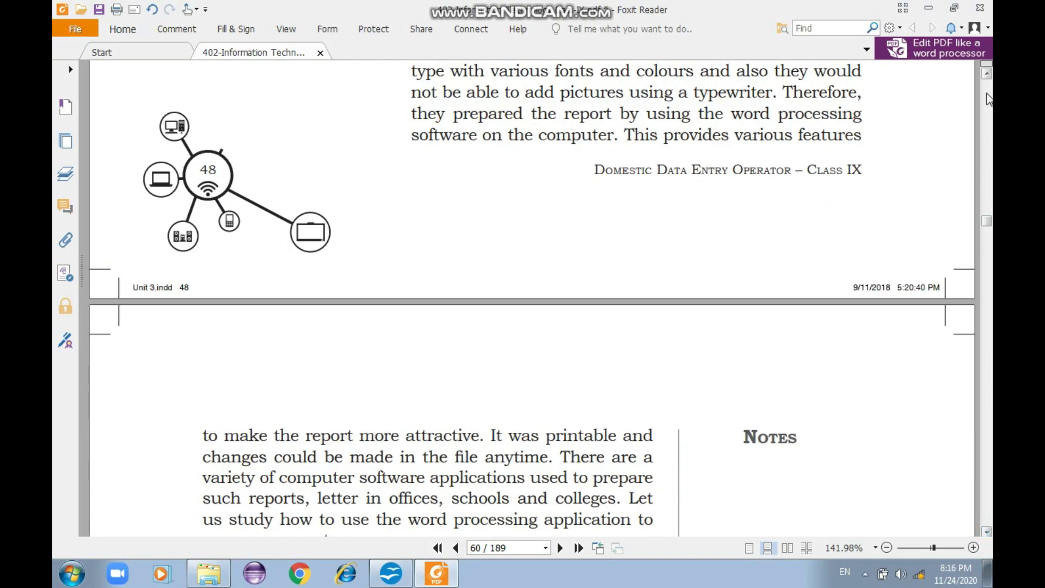
{"action": "left_click", "coordinate": [987, 76]}
{"action": "left_click", "coordinate": [987, 76]}
{"action": "left_click", "coordinate": [988, 77]}
{"action": "left_click", "coordinate": [987, 76]}
{"action": "left_click", "coordinate": [988, 76]}
{"action": "left_click", "coordinate": [987, 77]}
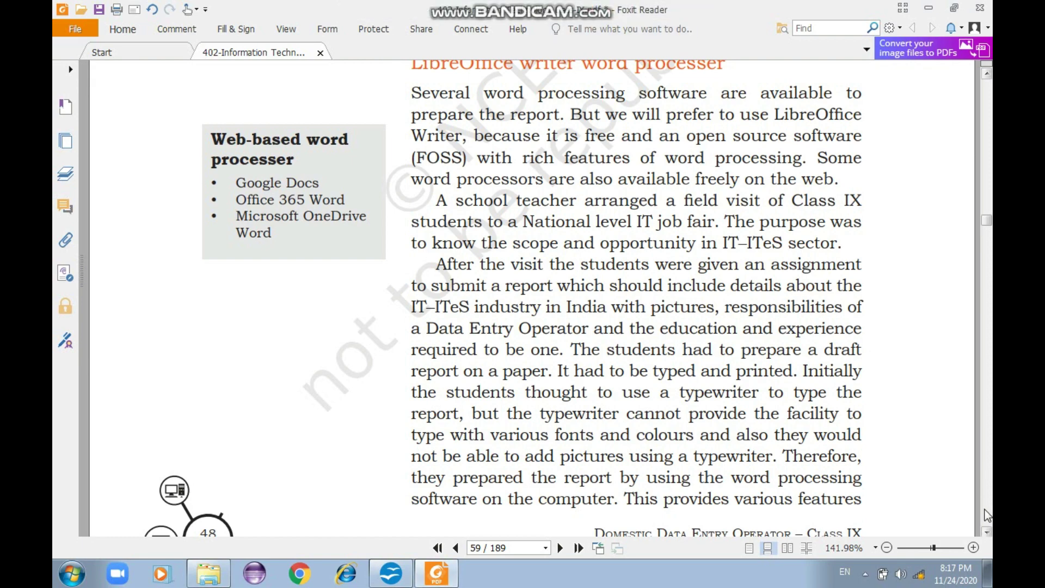
Examine the sample report "Field Visit to IT Job Fair" on PDF page 60 of the textbook.
{"action": "left_click", "coordinate": [986, 533]}
{"action": "scroll", "coordinate": [987, 533], "scroll_direction": "down", "scroll_amount": 15}
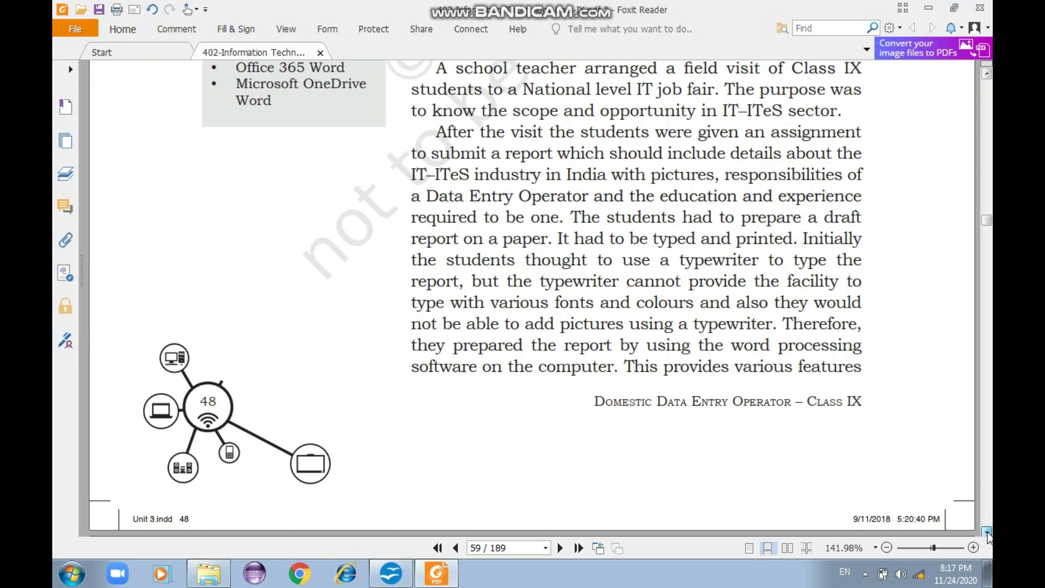
{"action": "scroll", "coordinate": [987, 532], "scroll_direction": "down", "scroll_amount": 3}
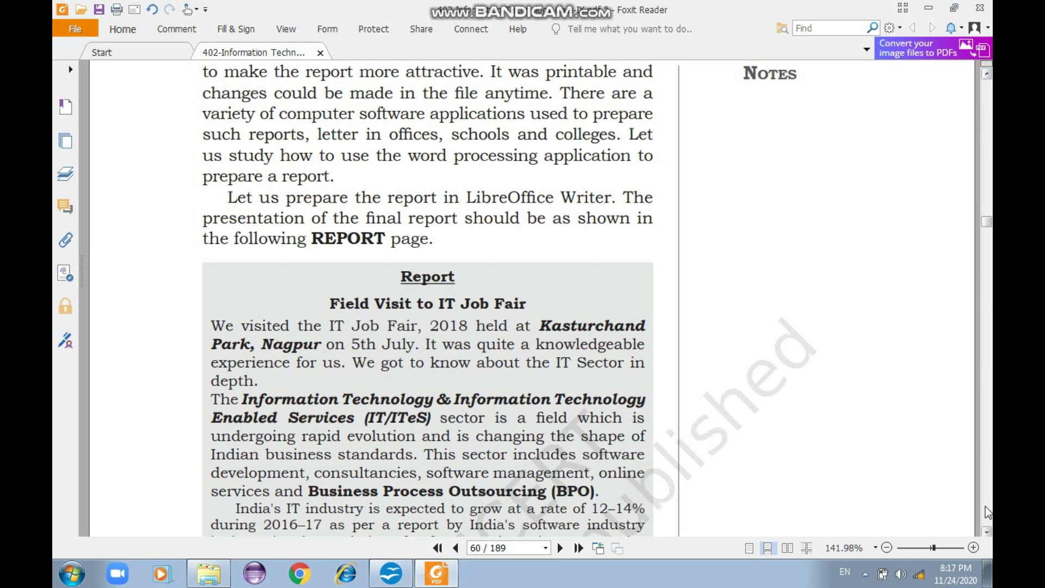
{"action": "left_click", "coordinate": [986, 534]}
{"action": "left_click", "coordinate": [986, 533]}
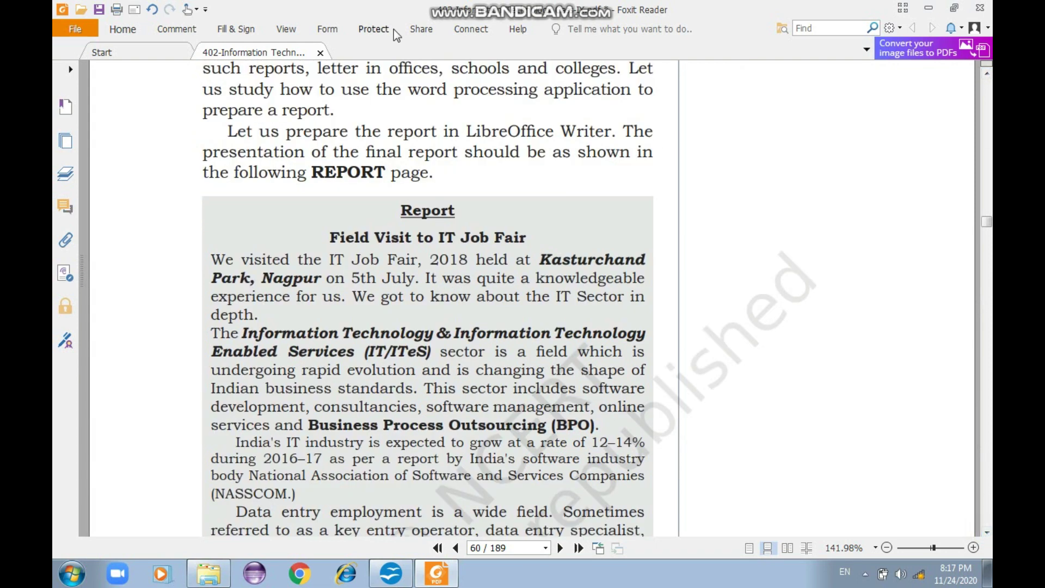
{"action": "double_click", "coordinate": [456, 132]}
{"action": "left_click_drag", "start_coordinate": [567, 136], "coordinate": [444, 134]}
{"action": "left_click", "coordinate": [414, 145]}
{"action": "left_click", "coordinate": [403, 213]}
{"action": "left_click_drag", "start_coordinate": [403, 212], "coordinate": [561, 332]}
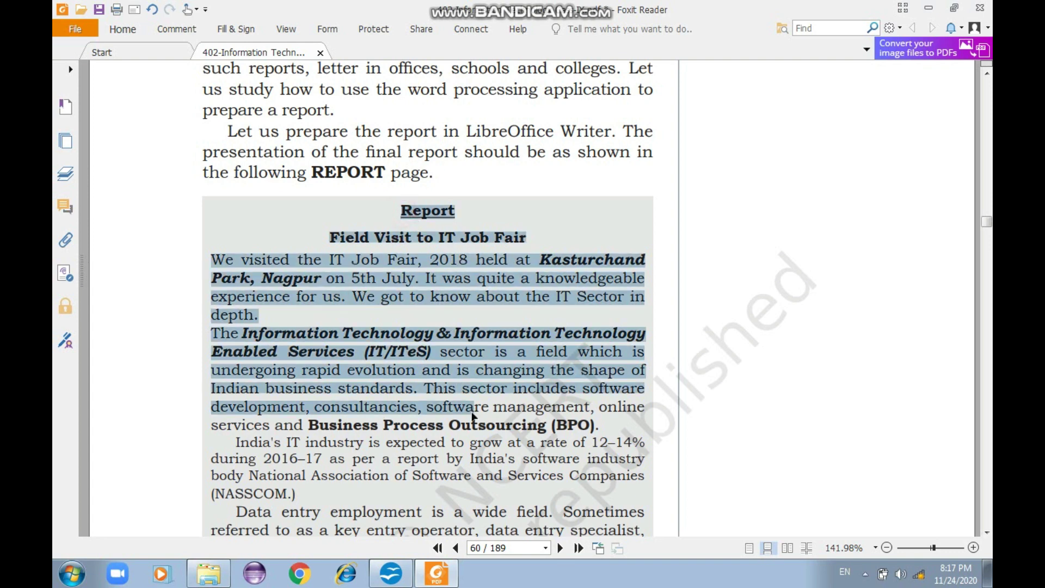
{"action": "key", "text": "ctrl+a"}
{"action": "left_click", "coordinate": [565, 321]}
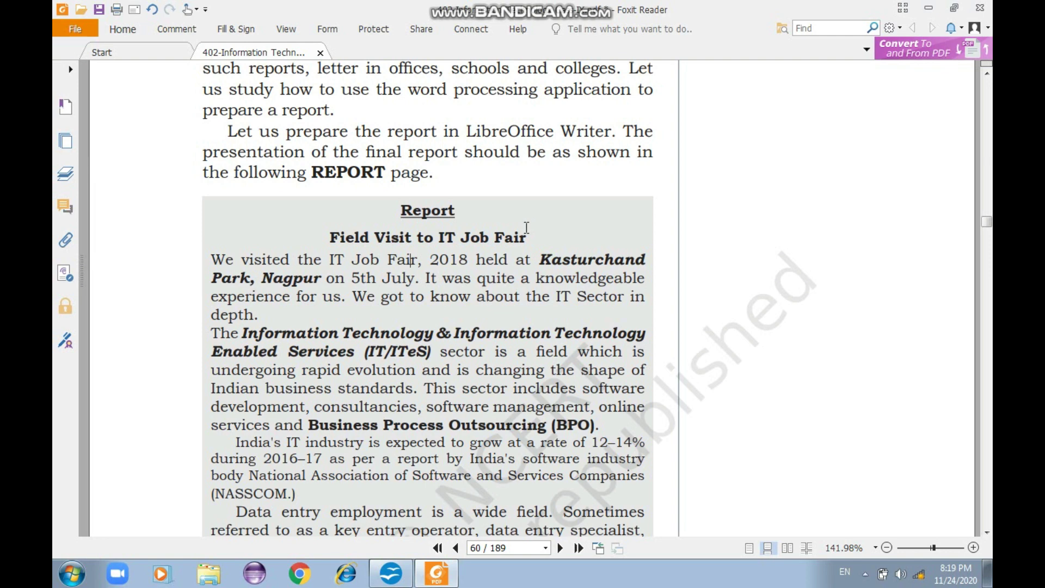
Switch to OpenOffice Writer and set the font size of the blank document's first line to 18, using the sample report as reference.
{"action": "left_click", "coordinate": [392, 582]}
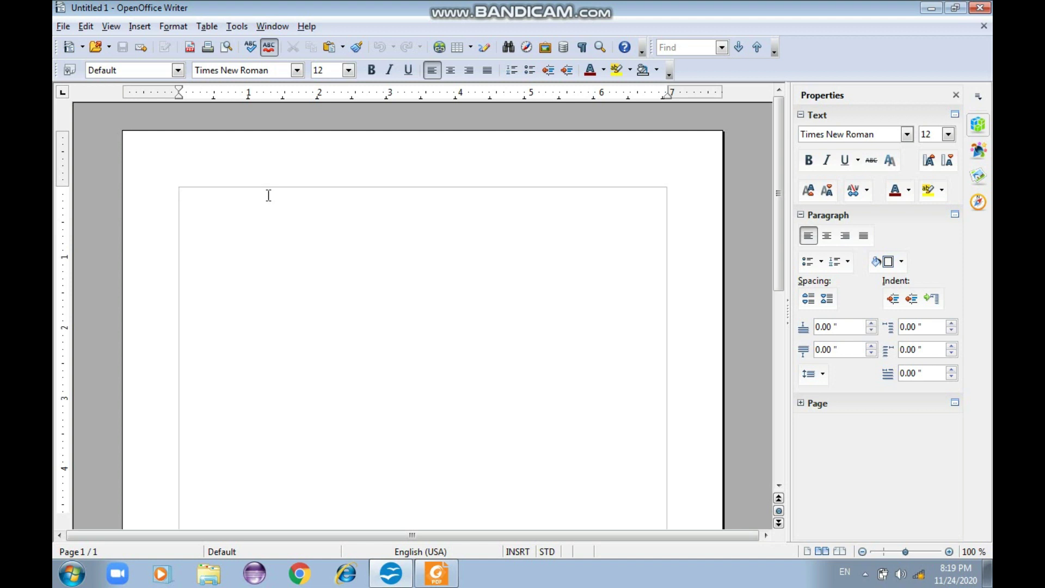
{"action": "key", "text": "alt+Tab"}
{"action": "key", "text": "alt+Tab"}
{"action": "left_click", "coordinate": [347, 70]}
{"action": "left_click", "coordinate": [322, 158]}
{"action": "left_click", "coordinate": [348, 69]}
{"action": "left_click", "coordinate": [329, 197]}
{"action": "left_click", "coordinate": [319, 196]}
{"action": "key", "text": "alt+Tab"}
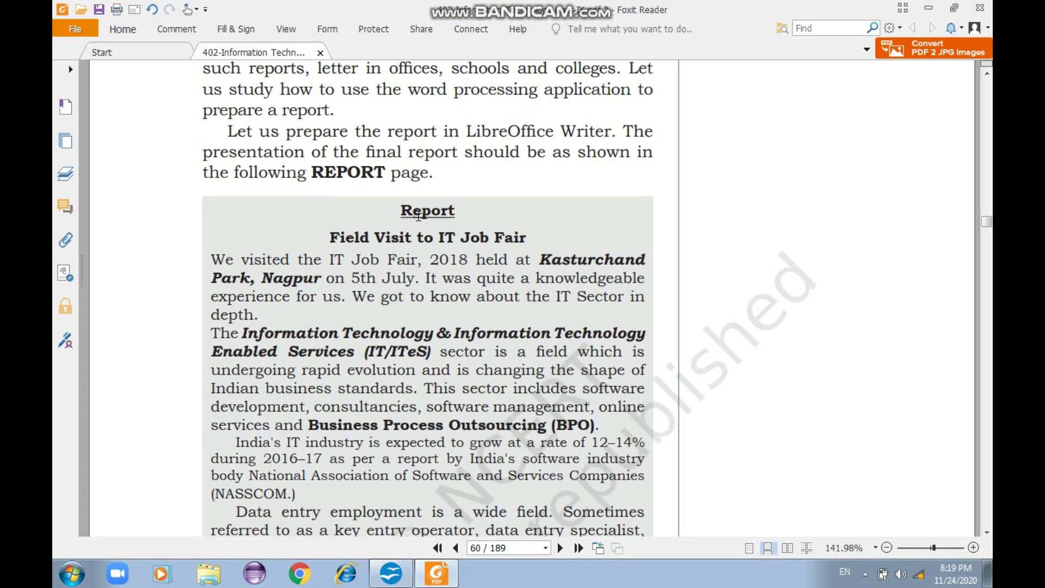
{"action": "key", "text": "alt+Tab"}
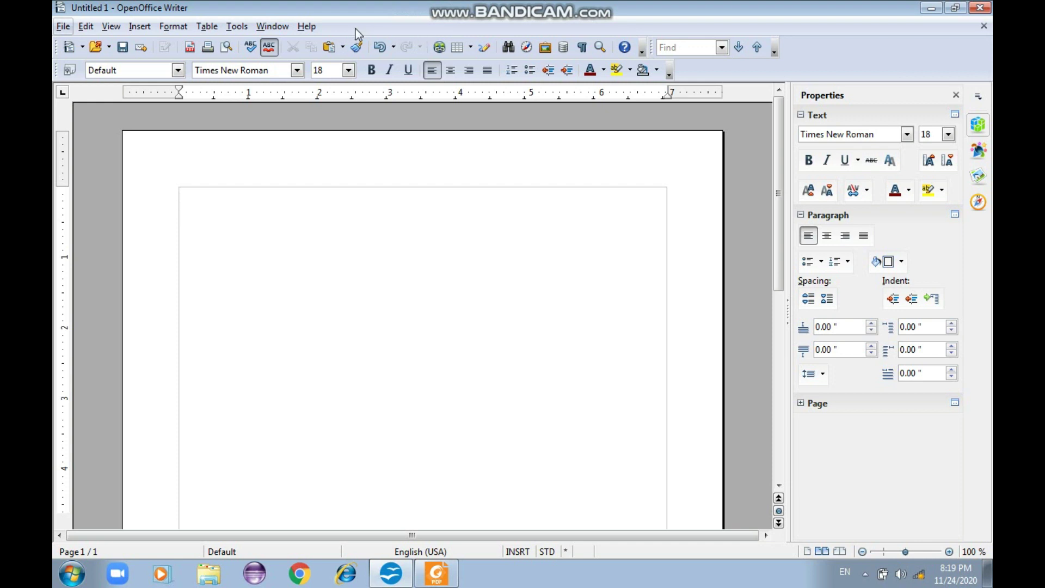
{"action": "key", "text": "alt+f"}
{"action": "key", "text": "Right"}
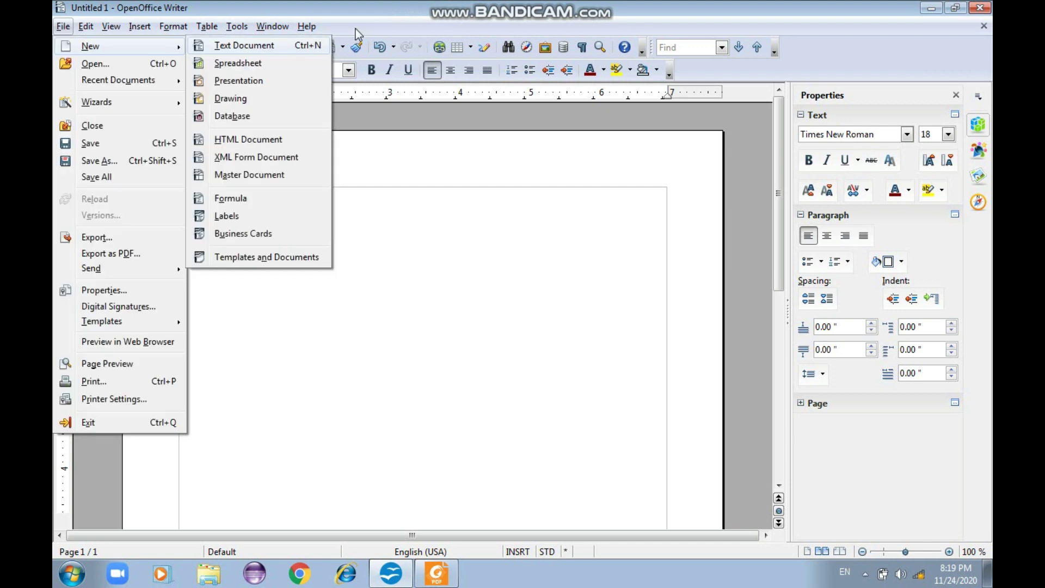
{"action": "key", "text": "Right"}
{"action": "key", "text": "Right"}
{"action": "key", "text": "Right"}
{"action": "key", "text": "Right"}
{"action": "key", "text": "Right"}
{"action": "key", "text": "Right"}
{"action": "key", "text": "Right"}
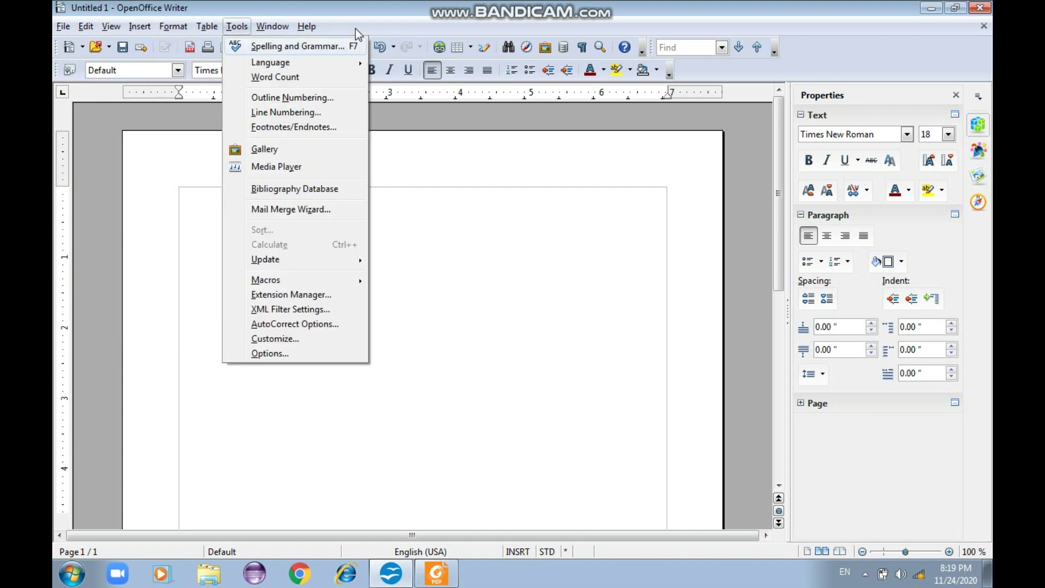
{"action": "key", "text": "Escape"}
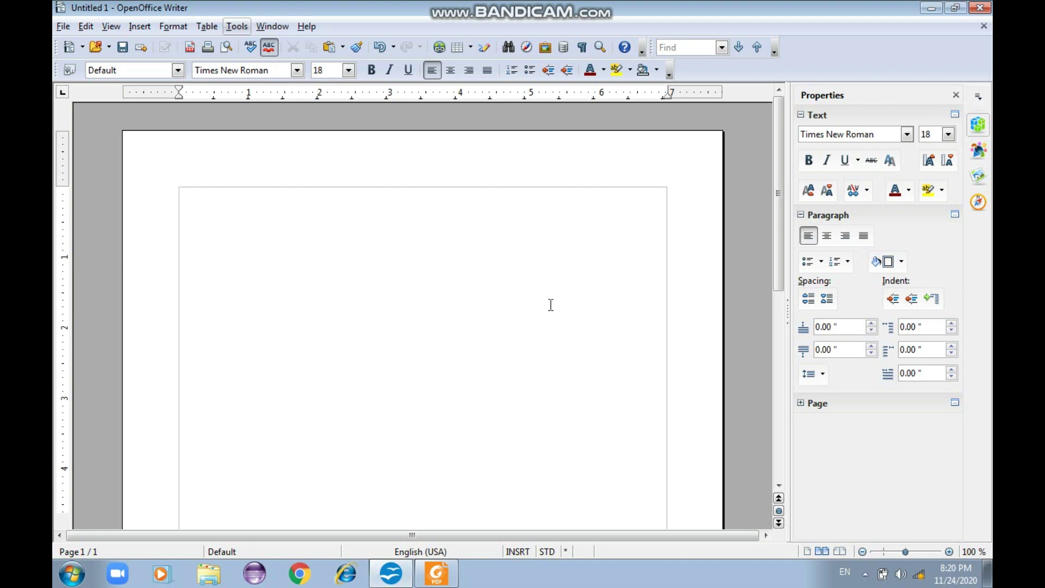
Enter the title "Report" on the first line of the document, following the sample in the textbook PDF.
{"action": "left_click", "coordinate": [241, 198]}
{"action": "key", "text": "alt+Tab"}
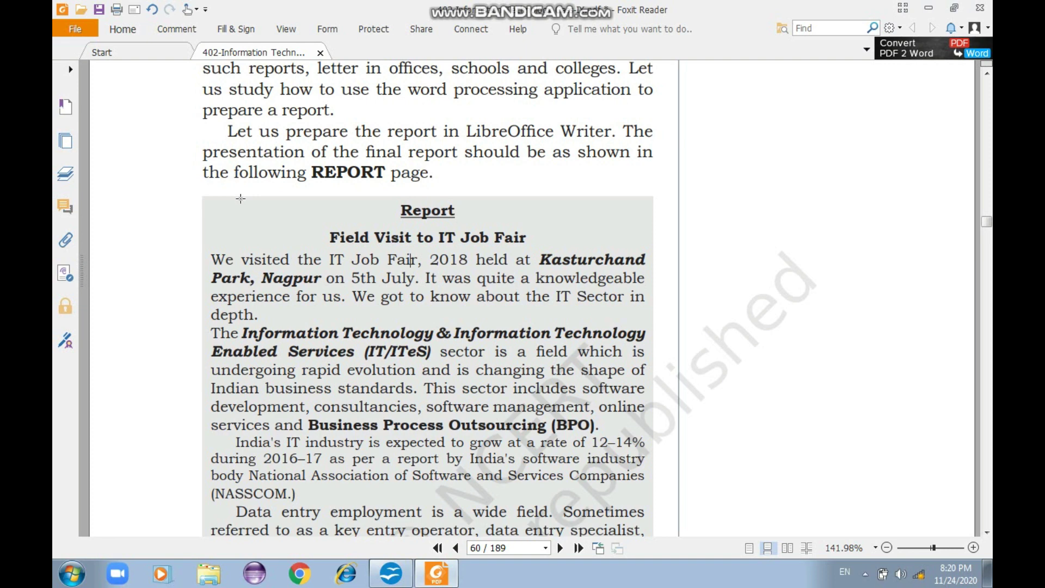
{"action": "key", "text": "alt+Tab"}
{"action": "type", "text": "Rep"}
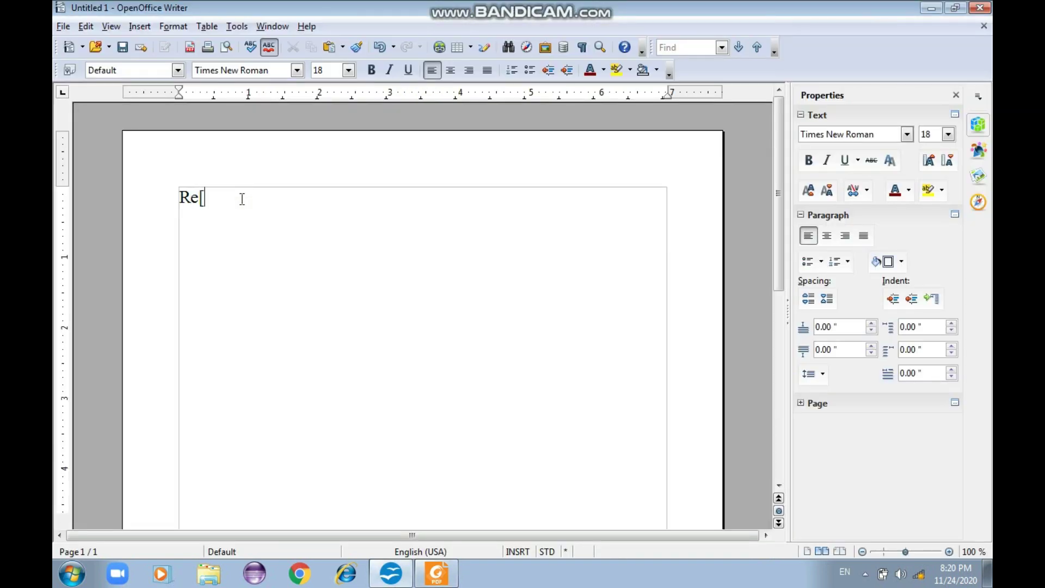
{"action": "type", "text": "ort"}
Make the title "Report" bold and centre it on the page.
{"action": "key", "text": "shift+Left"}
{"action": "key", "text": "shift+Left"}
{"action": "key", "text": "shift+Left"}
{"action": "key", "text": "shift+Left"}
{"action": "key", "text": "shift+Left"}
{"action": "key", "text": "shift+Left"}
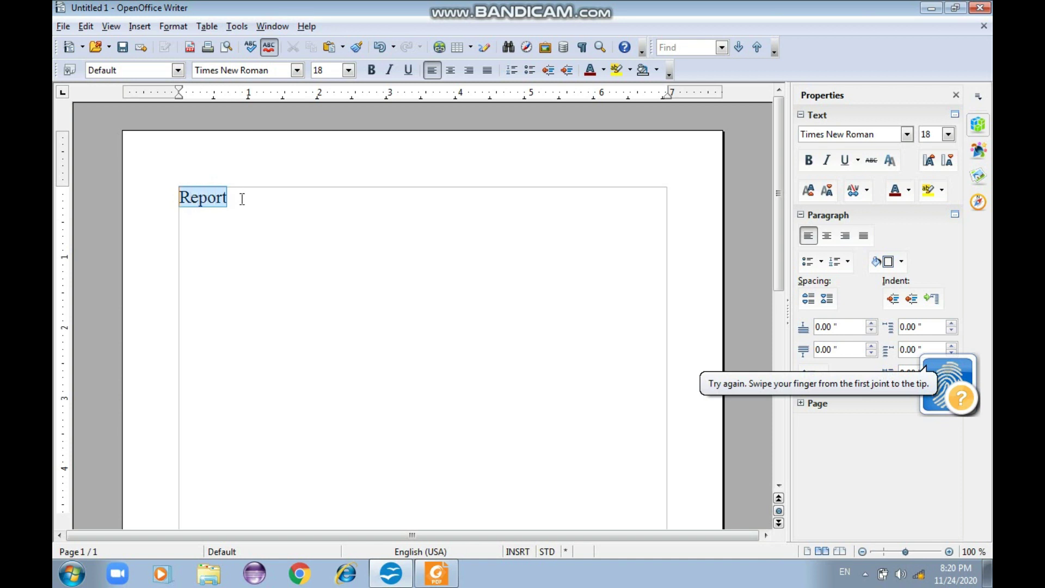
{"action": "left_click", "coordinate": [231, 195]}
{"action": "left_click_drag", "start_coordinate": [231, 195], "coordinate": [180, 195]}
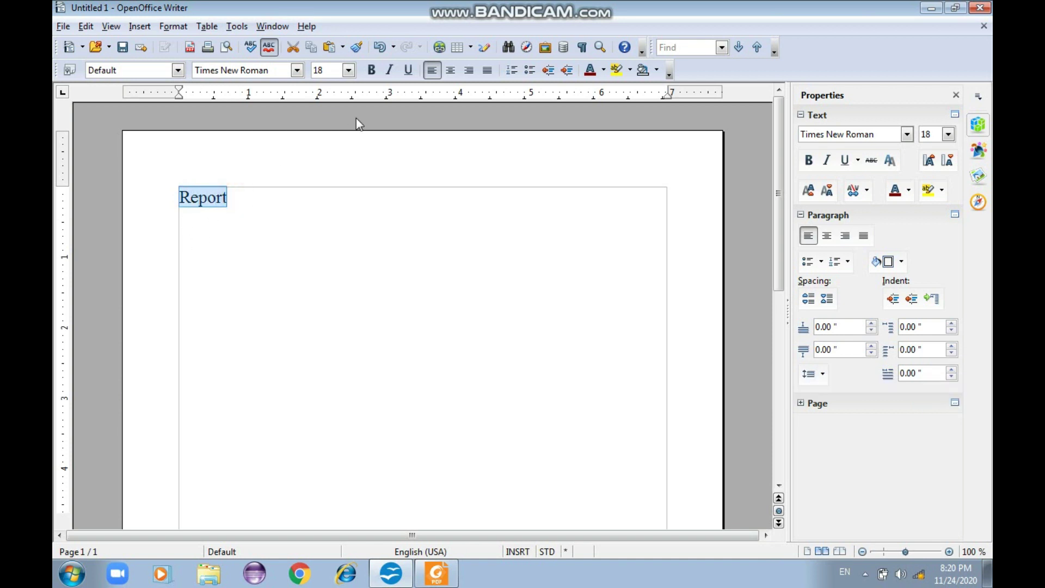
{"action": "left_click", "coordinate": [372, 70]}
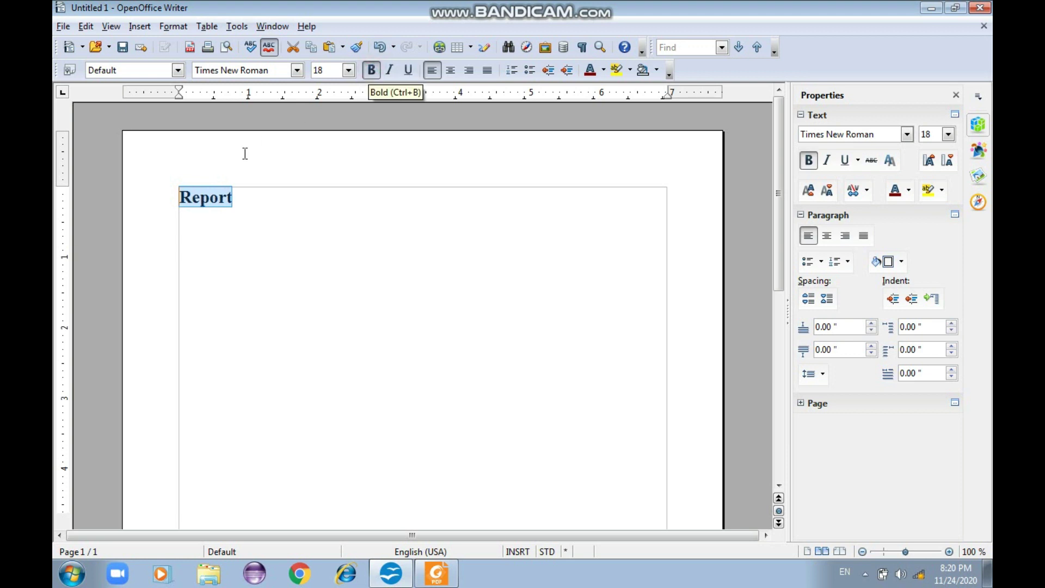
{"action": "left_click", "coordinate": [450, 73]}
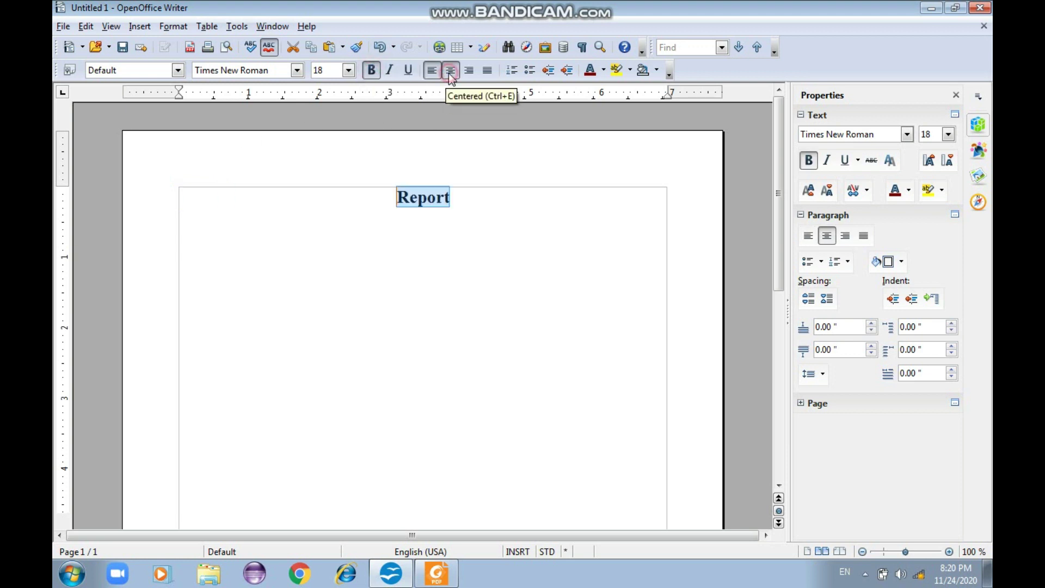
Add the subheading "Field visit to IT Job Fair" on a new line below the title.
{"action": "left_click", "coordinate": [460, 195]}
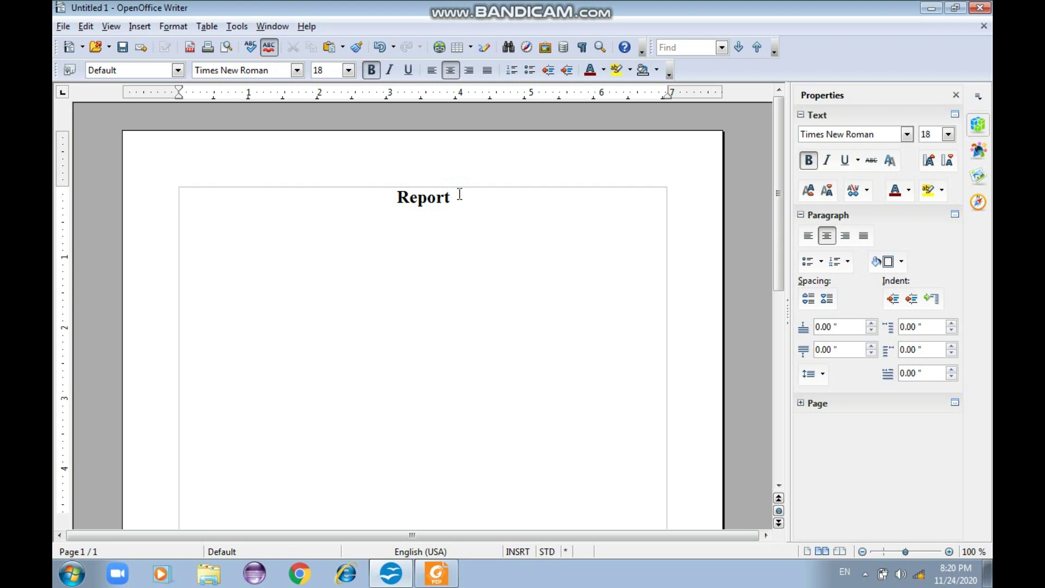
{"action": "key", "text": "Return"}
{"action": "key", "text": "alt+Tab"}
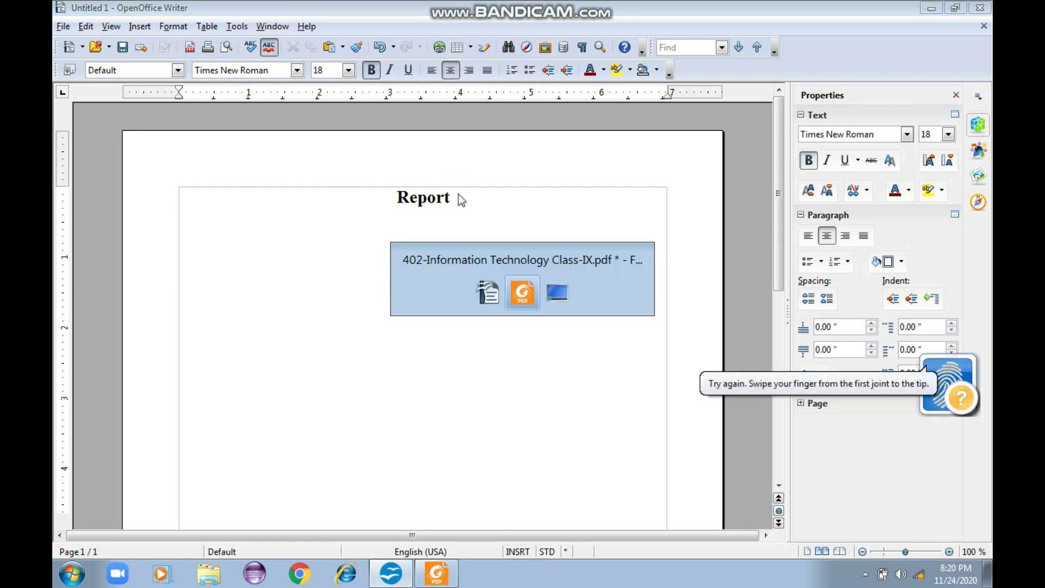
{"action": "left_click", "coordinate": [467, 246]}
{"action": "key", "text": "alt+Tab"}
{"action": "left_click", "coordinate": [425, 226]}
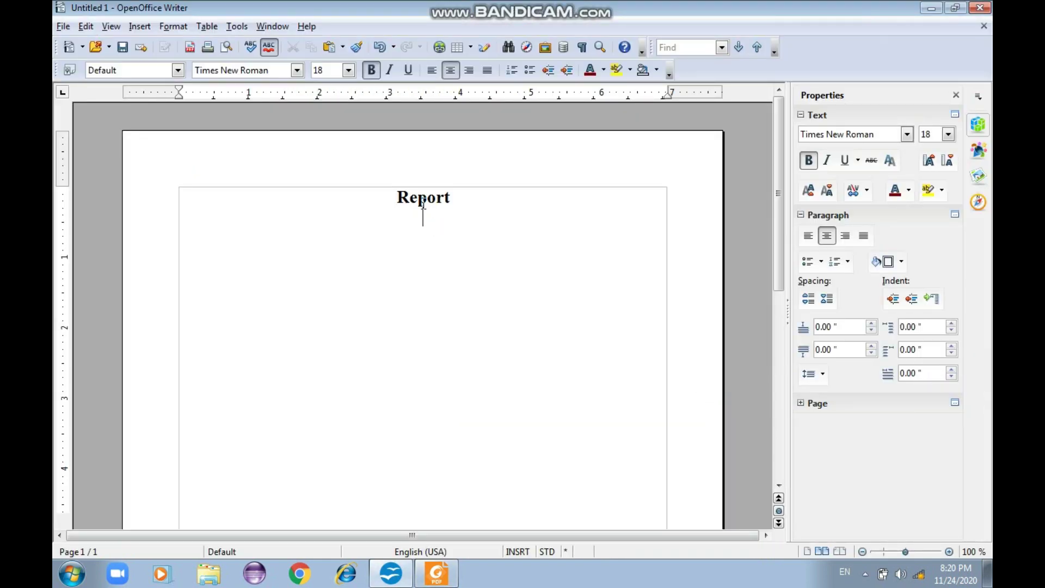
{"action": "type", "text": "Field visit to IT "}
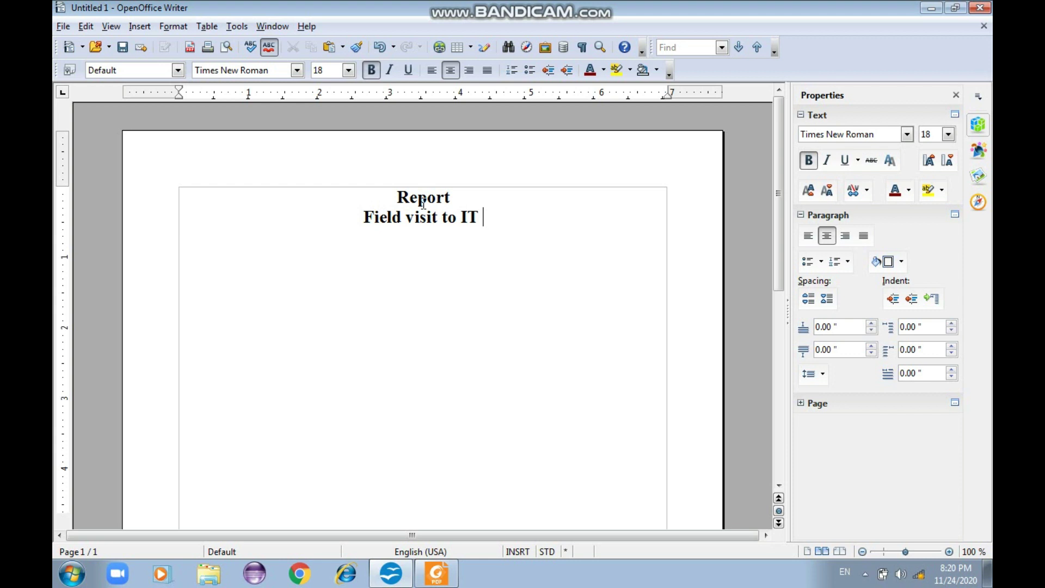
{"action": "type", "text": "Job fair"}
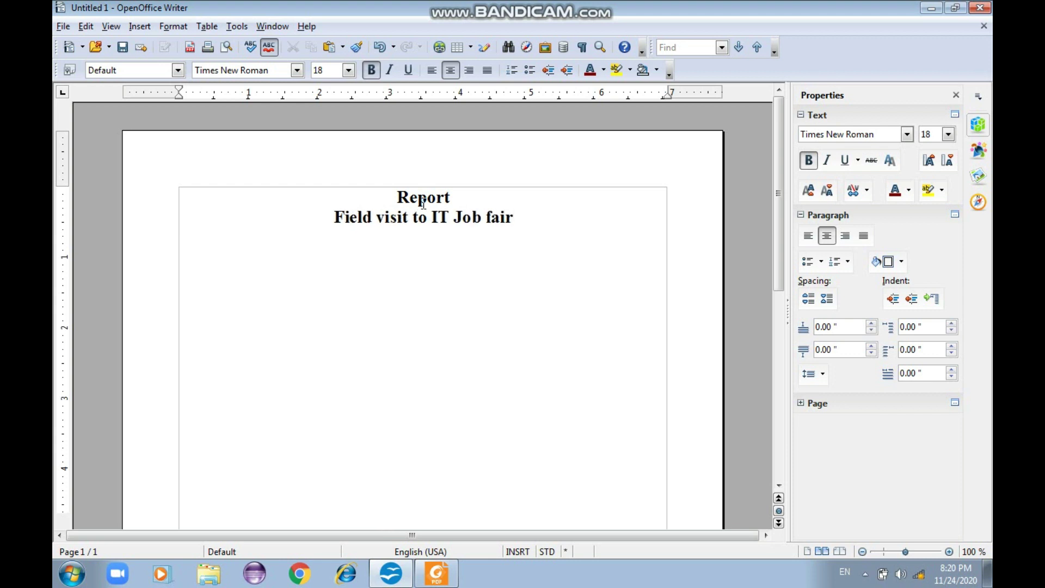
{"action": "key", "text": "Delete"}
{"action": "type", "text": "F"}
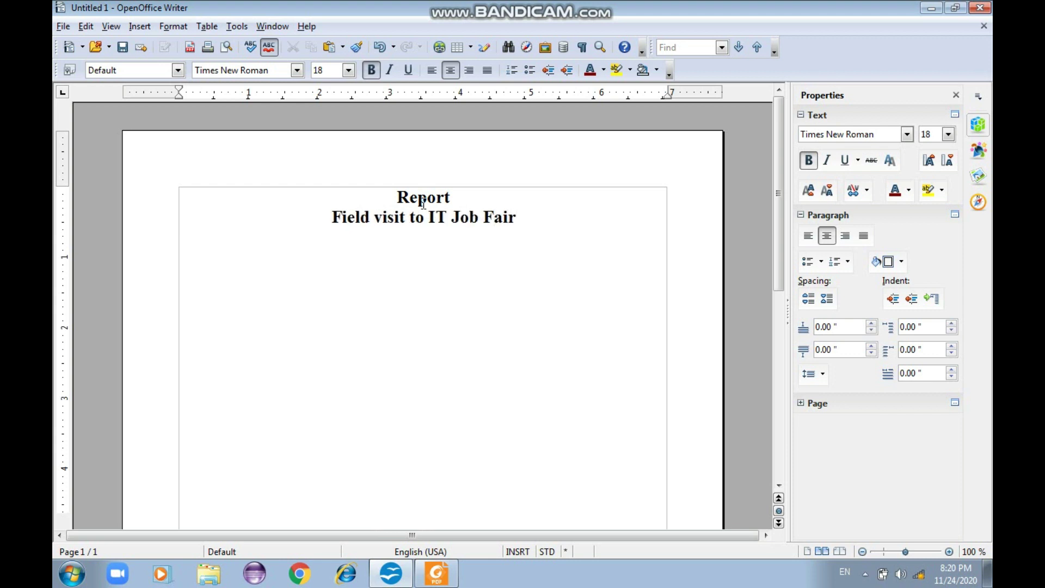
Compare the headings with the sample report in the PDF and underline the title "Report".
{"action": "key", "text": "alt+Tab"}
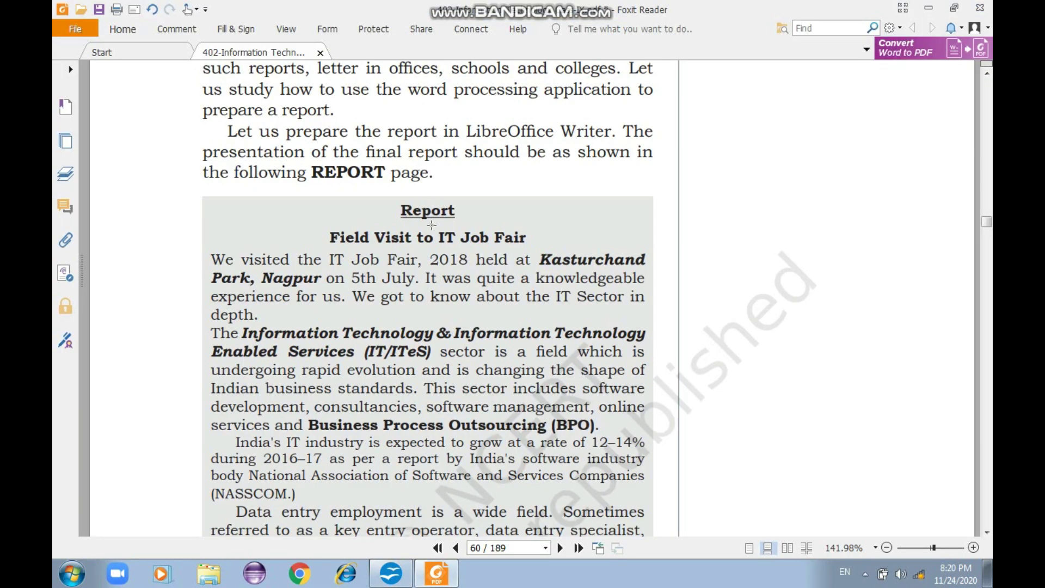
{"action": "key", "text": "alt+Tab"}
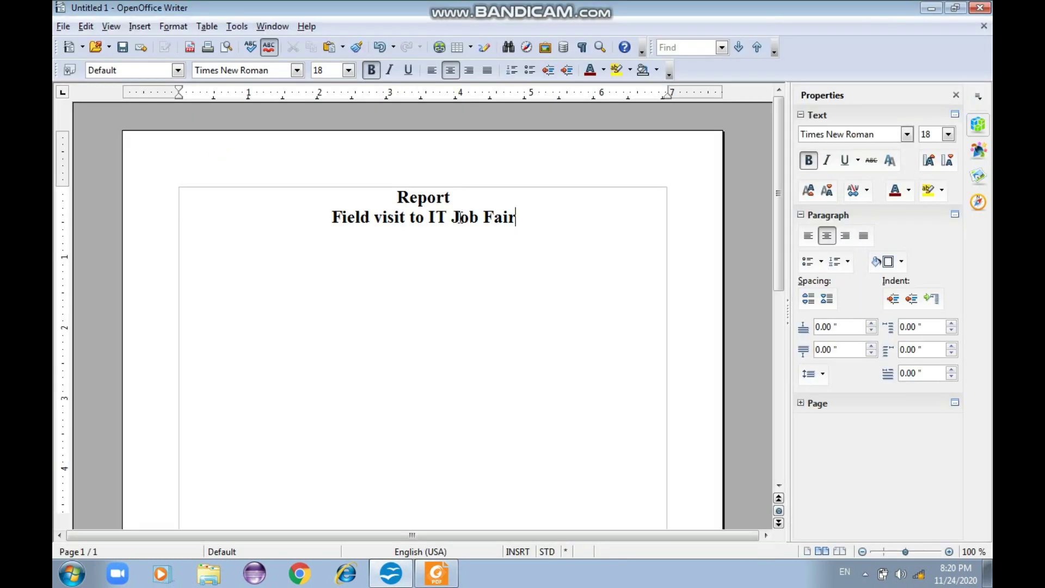
{"action": "left_click_drag", "start_coordinate": [451, 197], "coordinate": [397, 197]}
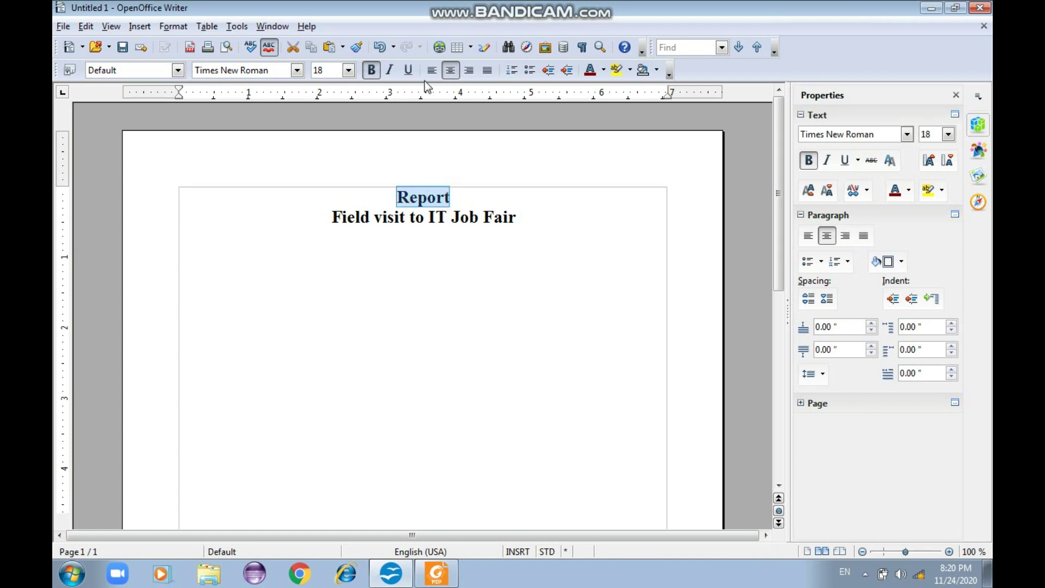
{"action": "left_click", "coordinate": [408, 70]}
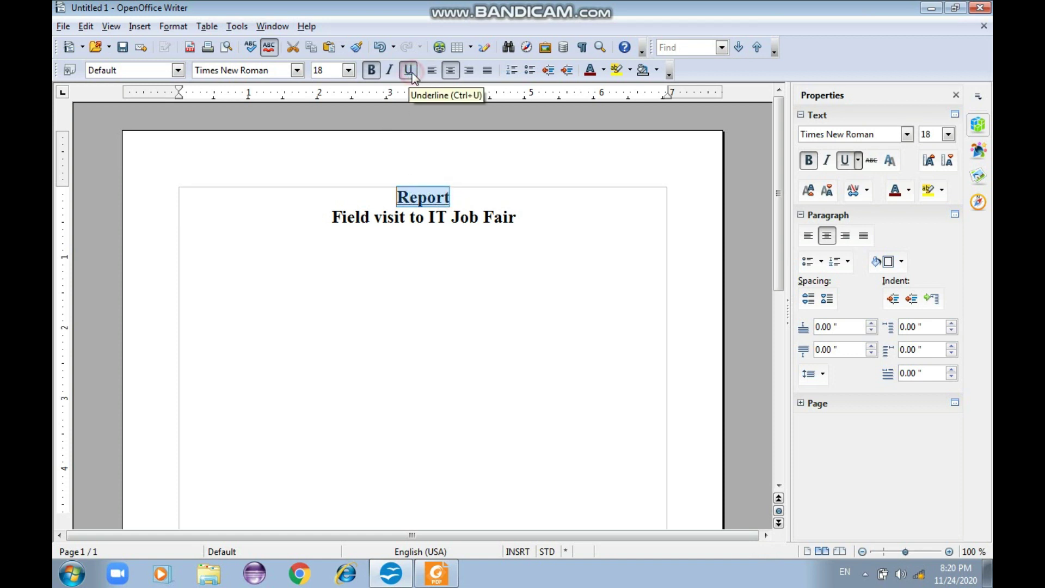
{"action": "left_click", "coordinate": [489, 206]}
Start a new left-aligned line below the subheading for the body text of the sample report.
{"action": "key", "text": "alt+Tab"}
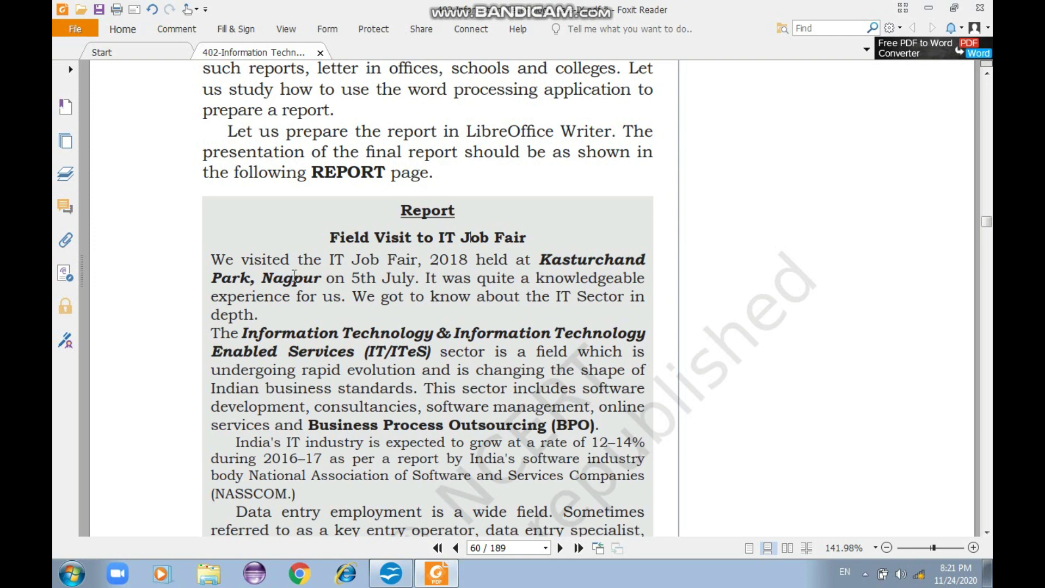
{"action": "key", "text": "alt+Tab"}
{"action": "left_click", "coordinate": [383, 239]}
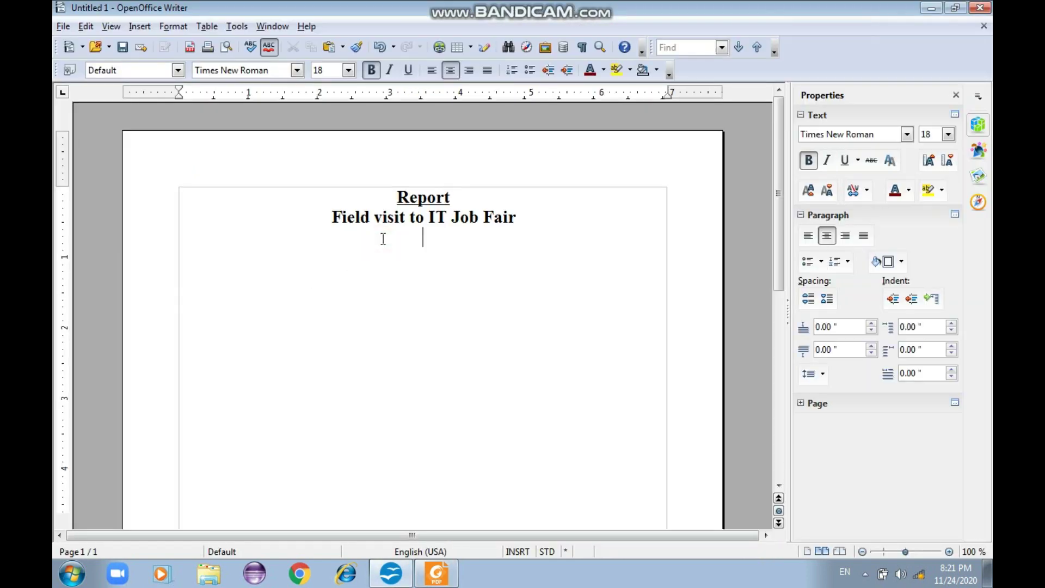
{"action": "key", "text": "Return"}
{"action": "key", "text": "ctrl+l"}
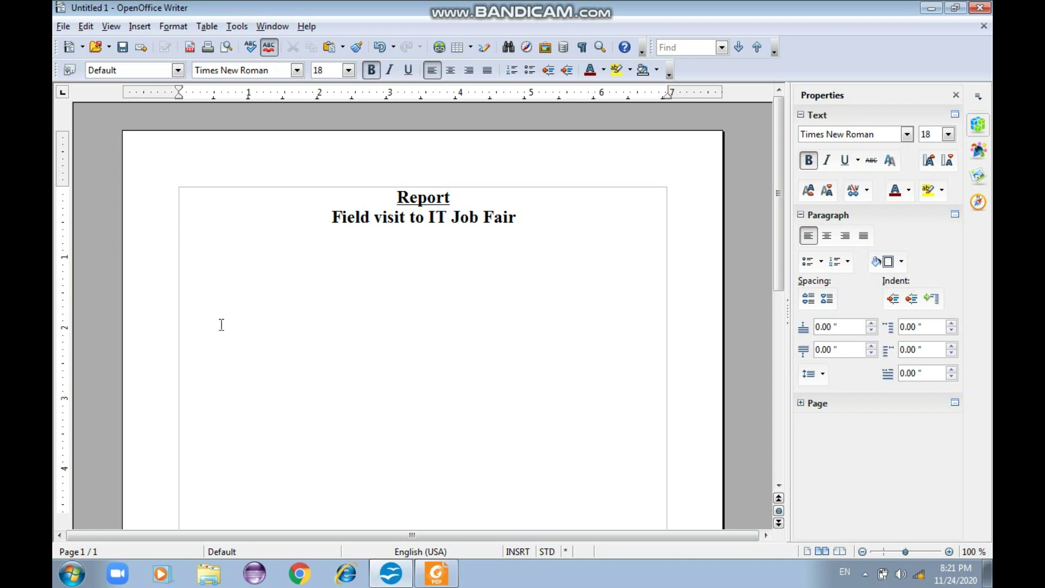
{"action": "key", "text": "ctrl+r"}
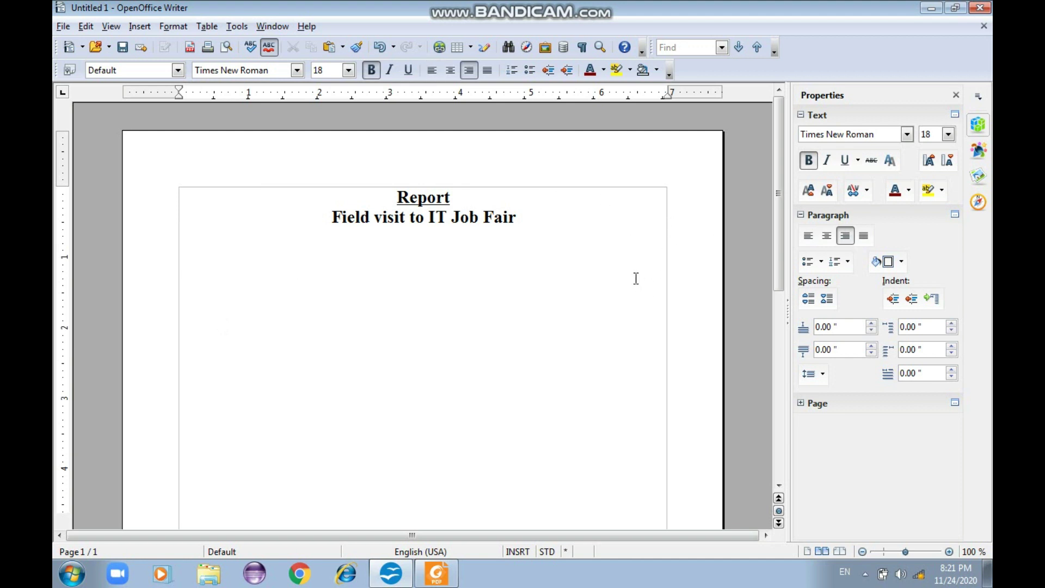
{"action": "key", "text": "ctrl+l"}
Begin the body paragraph with "We visited the IT Job fair," as in the textbook PDF.
{"action": "key", "text": "alt+Tab"}
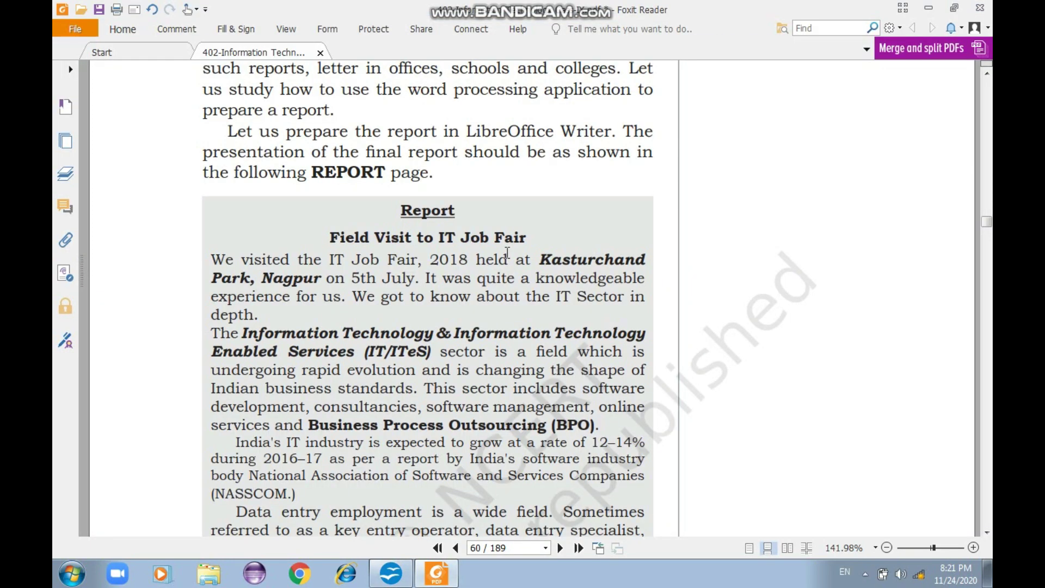
{"action": "key", "text": "alt+Tab"}
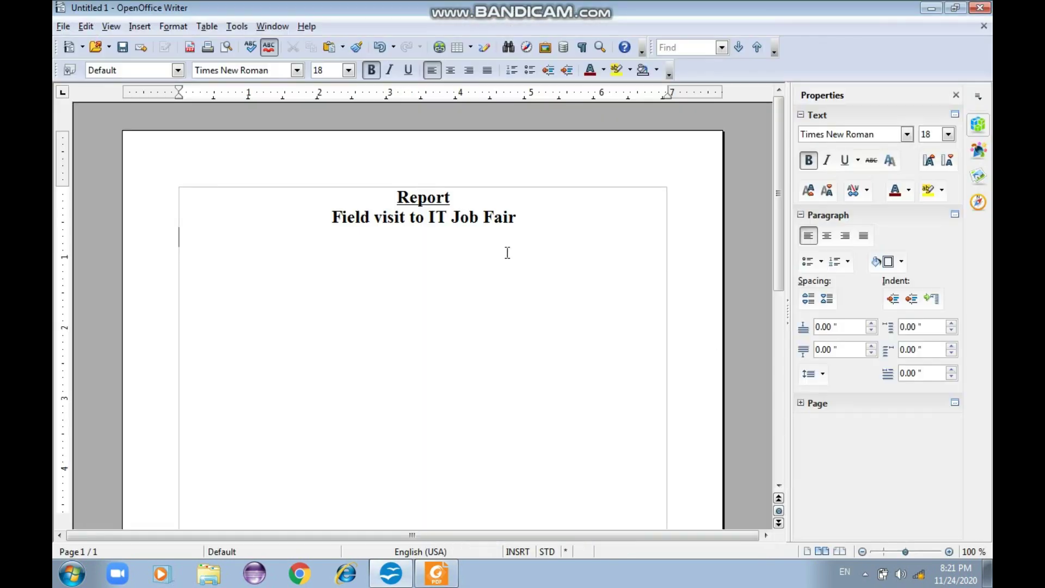
{"action": "type", "text": "We visited the I"}
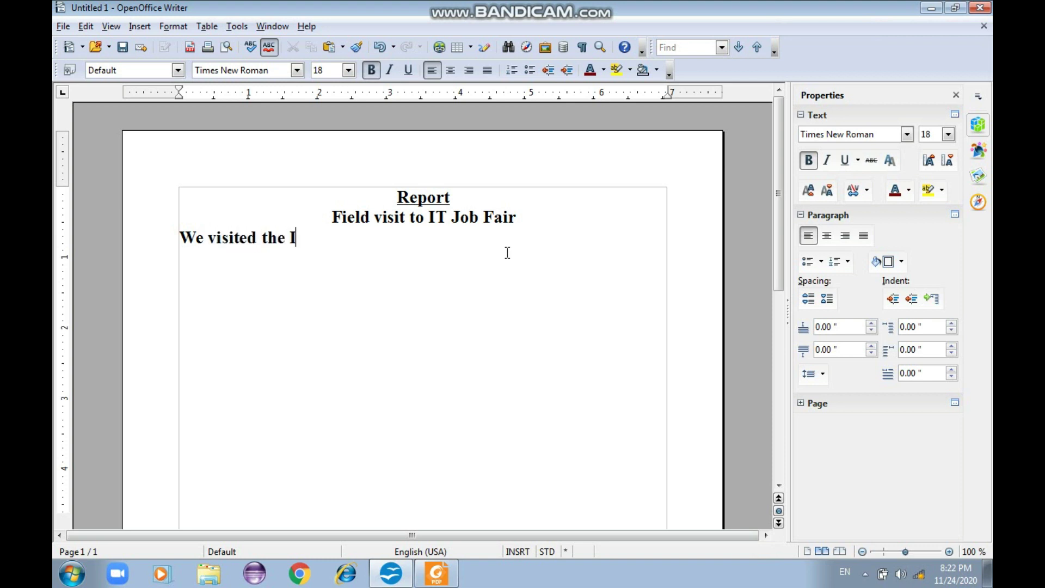
{"action": "type", "text": "T jb"}
{"action": "key", "text": "BackSpace"}
{"action": "key", "text": "BackSpace"}
{"action": "key", "text": "BackSpace"}
{"action": "type", "text": "Job fair,"}
Check the wording in the PDF and capitalise "Fair" in the opening sentence, keeping the comma after it.
{"action": "key", "text": "alt+Tab"}
{"action": "key", "text": "alt+Tab"}
{"action": "key", "text": "BackSpace"}
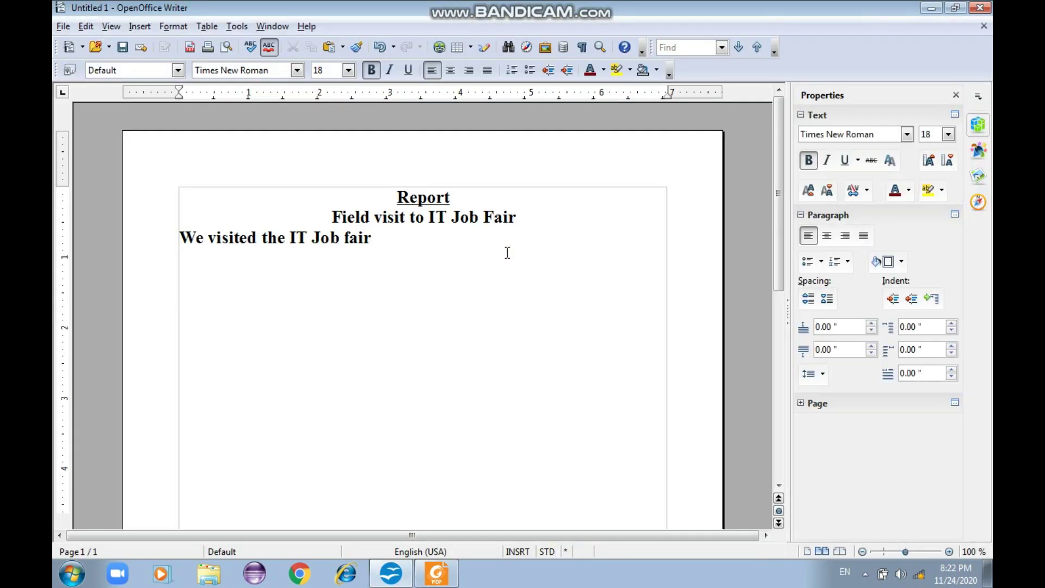
{"action": "key", "text": "Delete"}
{"action": "type", "text": "F"}
{"action": "key", "text": "End"}
{"action": "type", "text": ","}
Continue the opening sentence with "2018 held at", following the sample report in the PDF.
{"action": "key", "text": "alt+Tab"}
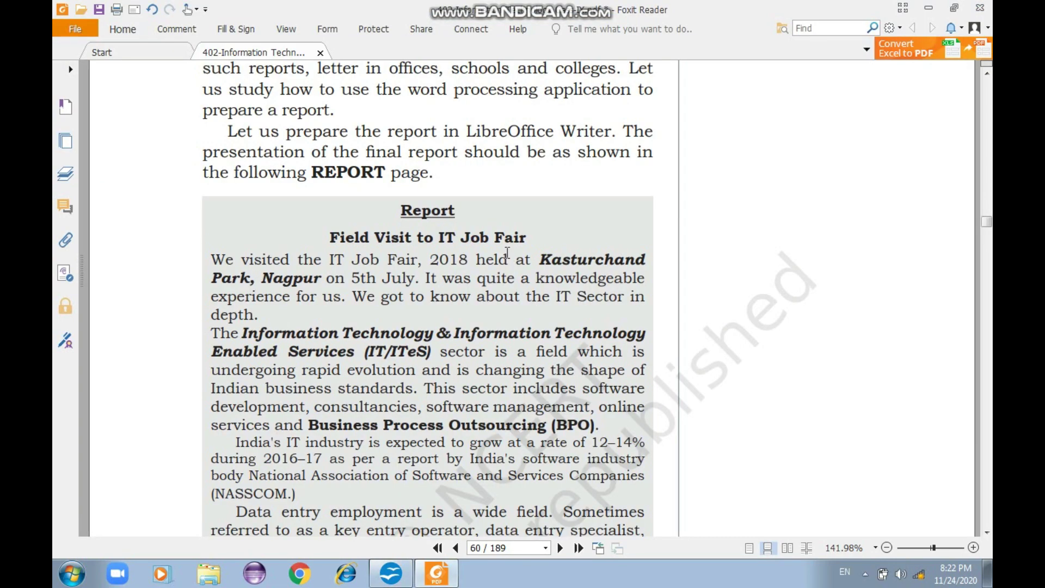
{"action": "key", "text": "alt+Tab"}
{"action": "type", "text": "201"}
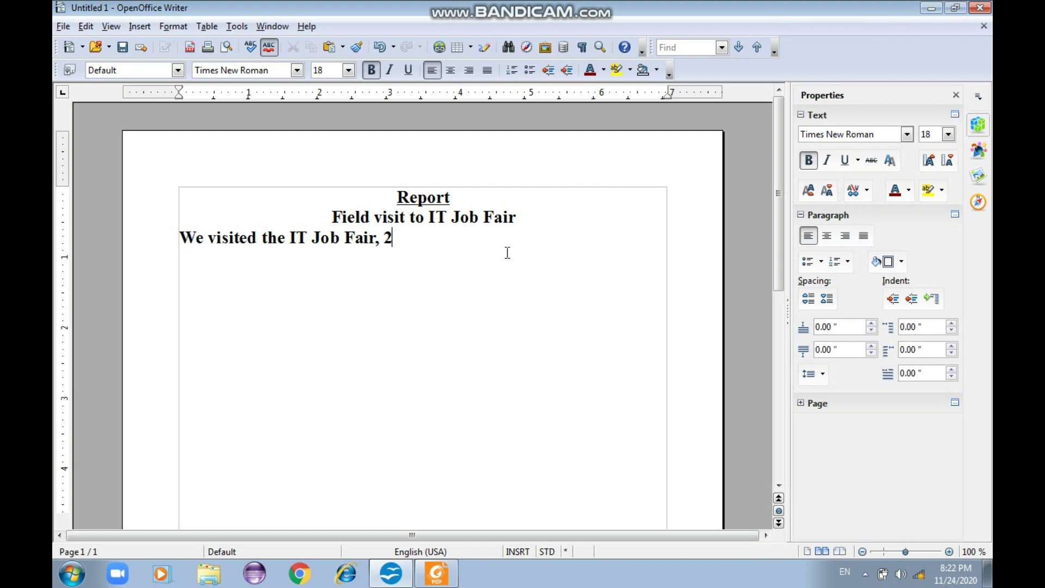
{"action": "key", "text": "BackSpace"}
{"action": "type", "text": "18 held at "}
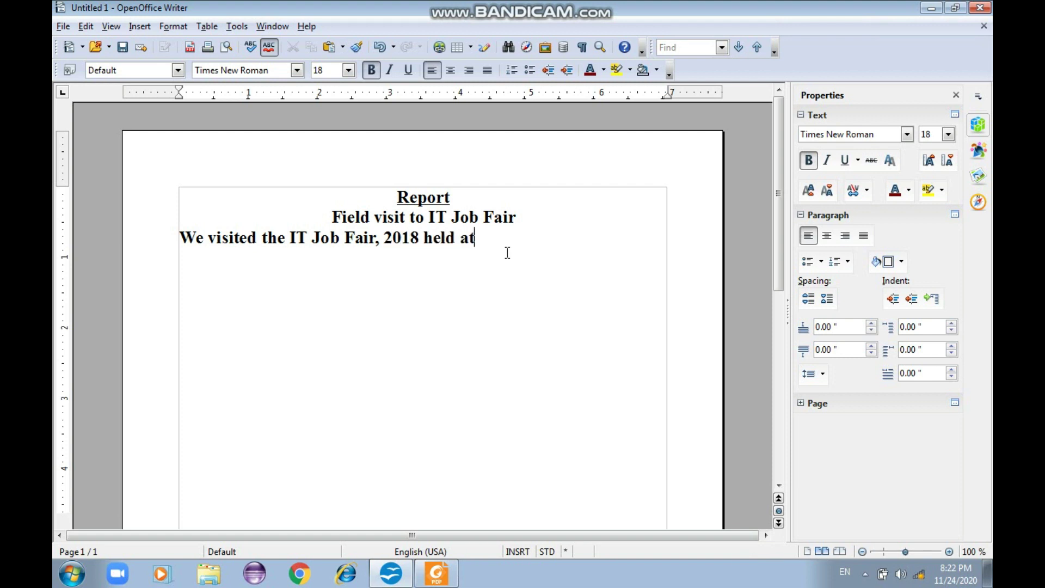
Add the venue name "Kasturchand" after "held at", checking its spelling against the PDF.
{"action": "type", "text": "Kasturba"}
{"action": "key", "text": "alt+Tab"}
{"action": "key", "text": "alt+Tab"}
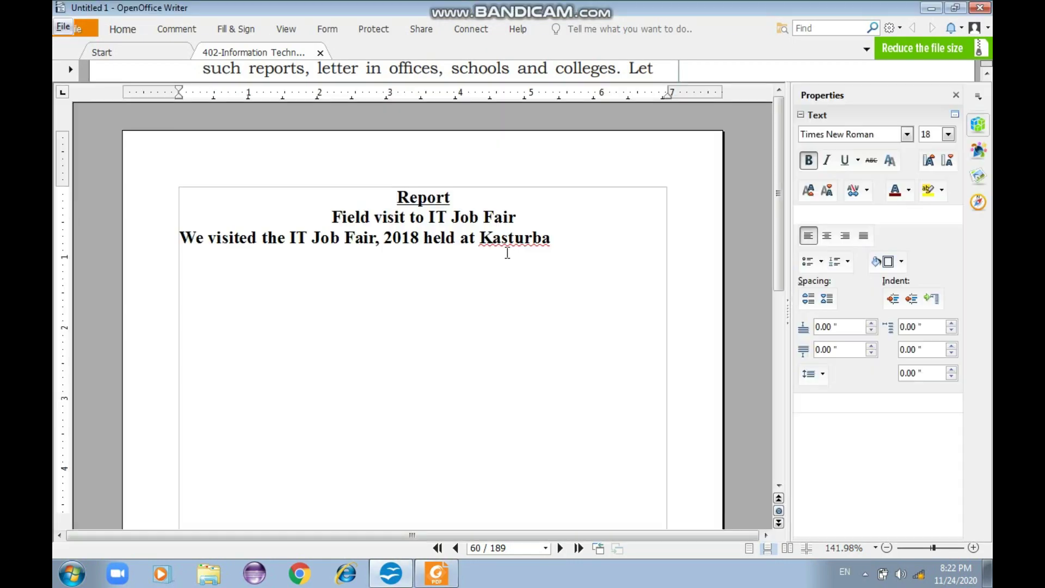
{"action": "key", "text": "alt+Tab"}
{"action": "key", "text": "alt+Tab"}
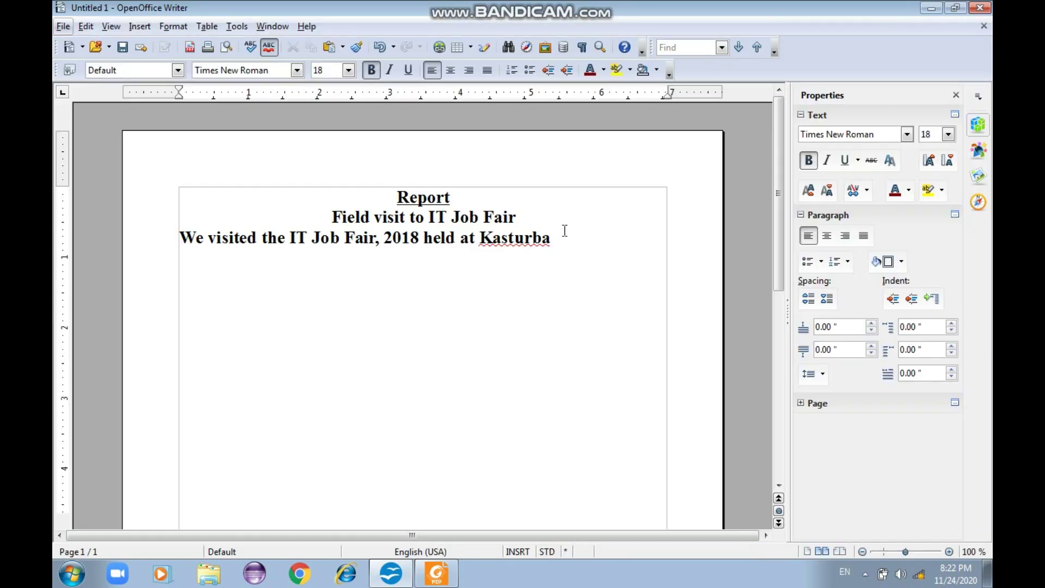
{"action": "key", "text": "BackSpace"}
{"action": "key", "text": "BackSpace"}
{"action": "type", "text": "chand"}
Complete the venue with "Park, nagpur" after consulting the sample report in the PDF.
{"action": "key", "text": "alt+Tab"}
{"action": "key", "text": "alt+Tab"}
{"action": "type", "text": "Park"}
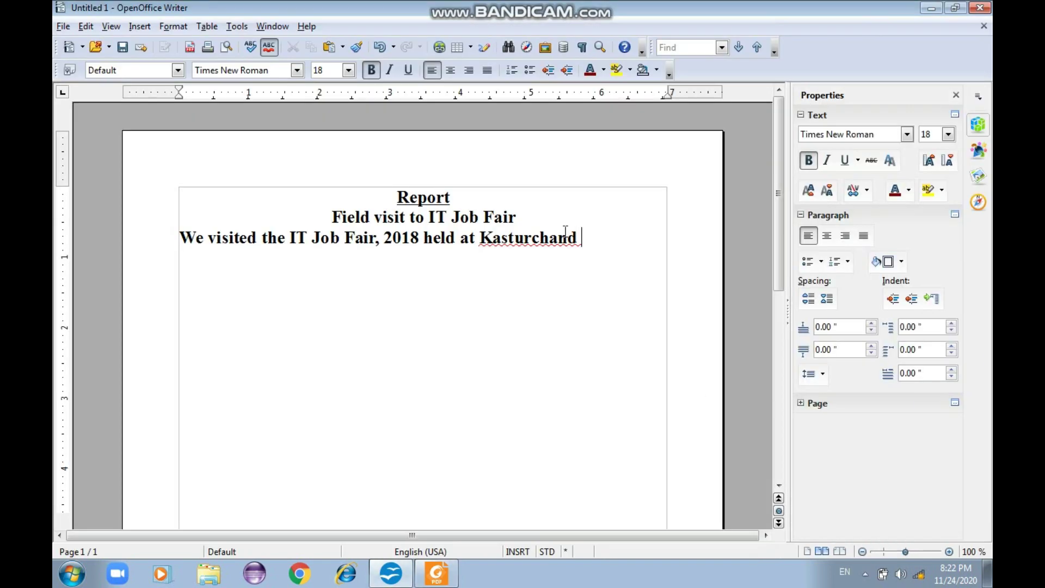
{"action": "type", "text": ", nagoyr"}
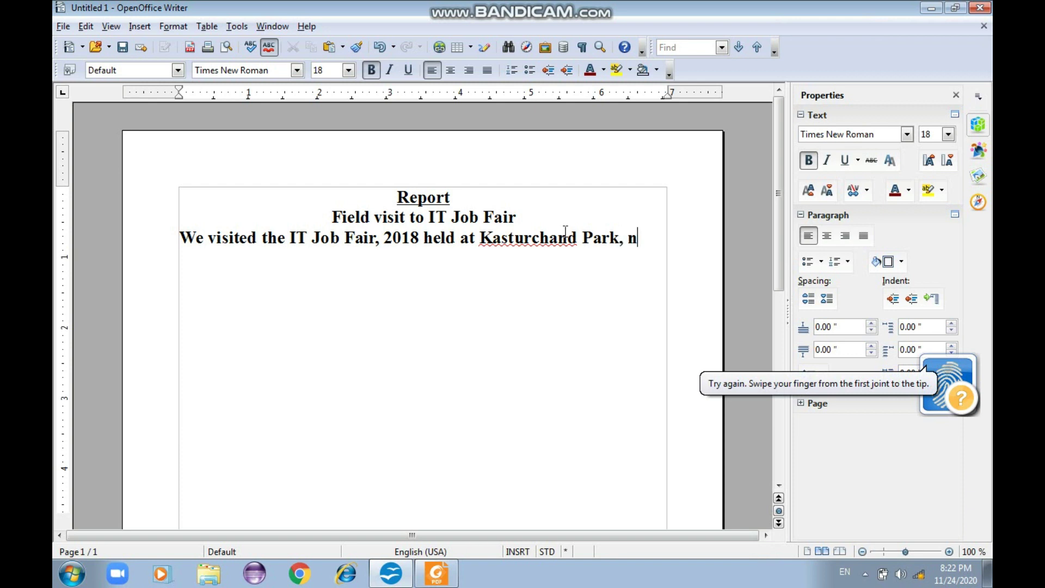
{"action": "key", "text": "BackSpace"}
{"action": "key", "text": "BackSpace"}
{"action": "key", "text": "BackSpace"}
{"action": "type", "text": "pur"}
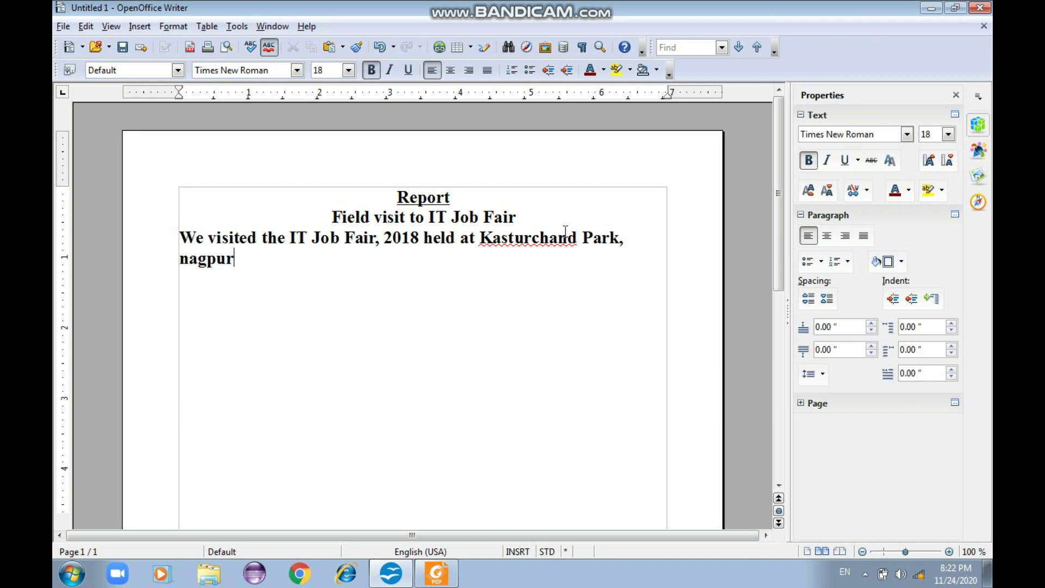
Remove the bold formatting from the whole body sentence below the subheading.
{"action": "key", "text": "shift+Up"}
{"action": "key", "text": "shift+Left"}
{"action": "key", "text": "shift+Left"}
{"action": "key", "text": "shift+Left"}
{"action": "key", "text": "shift+Left"}
{"action": "key", "text": "shift+Left"}
{"action": "key", "text": "shift+Left"}
{"action": "key", "text": "shift+Right"}
{"action": "key", "text": "shift+Left"}
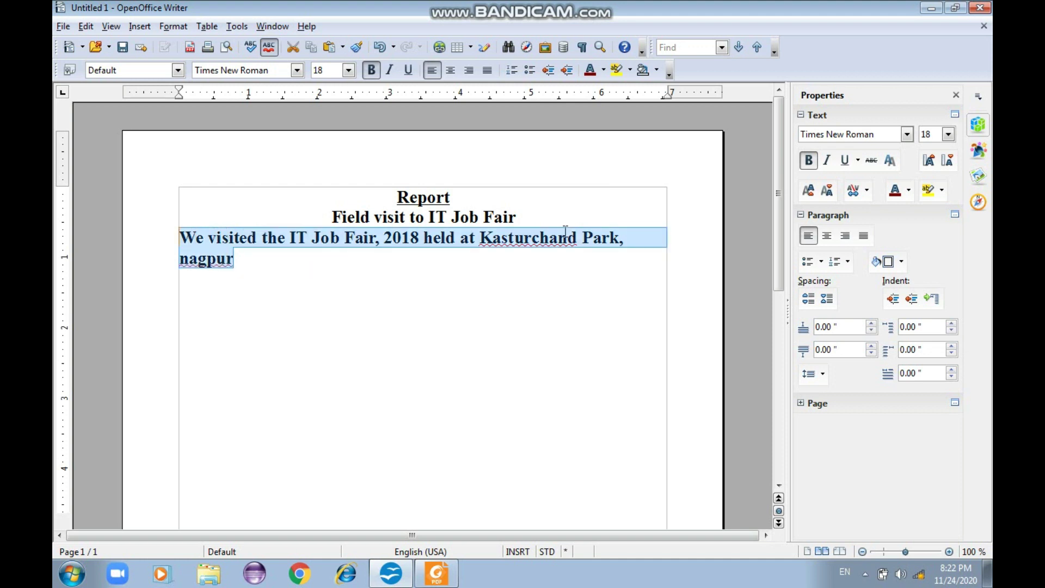
{"action": "key", "text": "ctrl+b"}
{"action": "key", "text": "Right"}
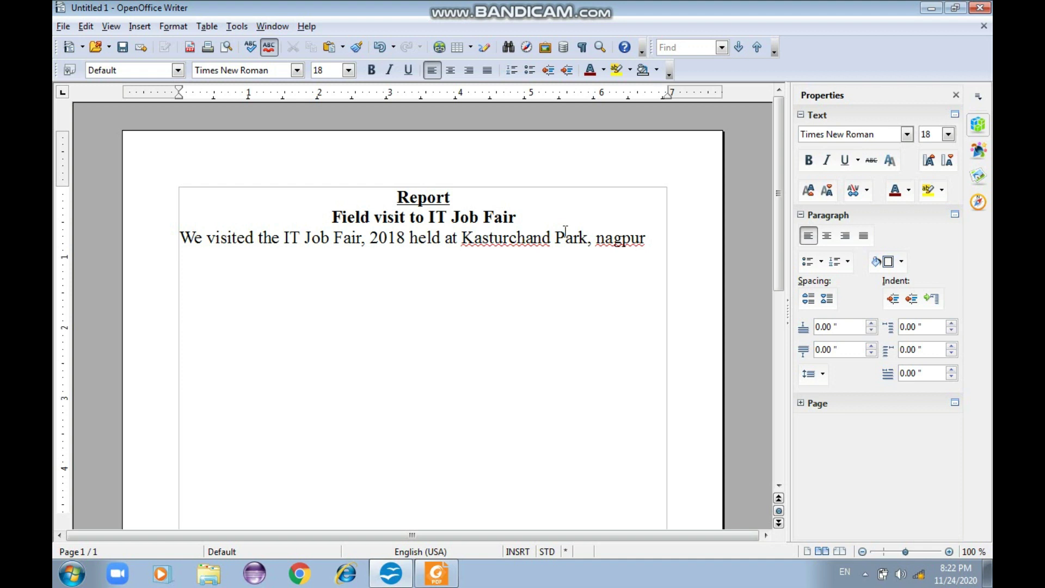
Capitalise the city name as "Nagpur" in the opening sentence.
{"action": "left_click", "coordinate": [603, 239]}
{"action": "key", "text": "BackSpace"}
{"action": "type", "text": "N"}
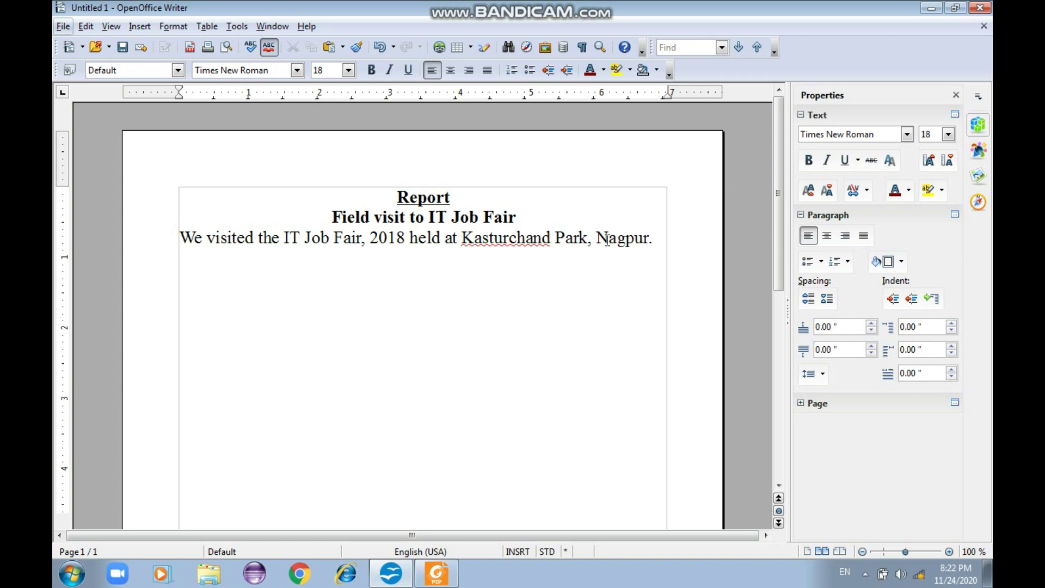
Finish the opening sentence with "on 5th July." after "Nagpur", following the PDF sample.
{"action": "key", "text": "alt+Tab"}
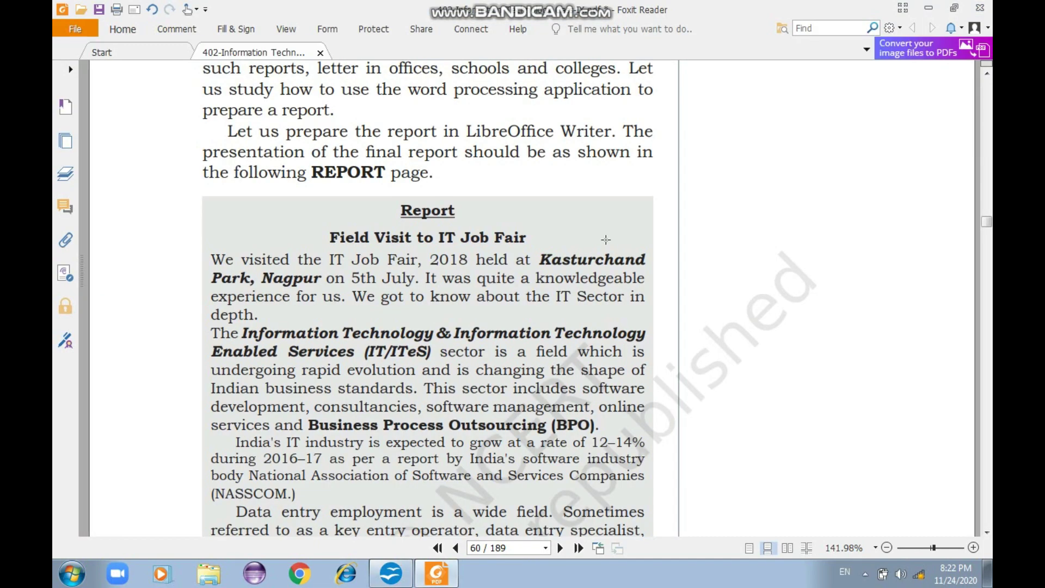
{"action": "key", "text": "alt+Tab"}
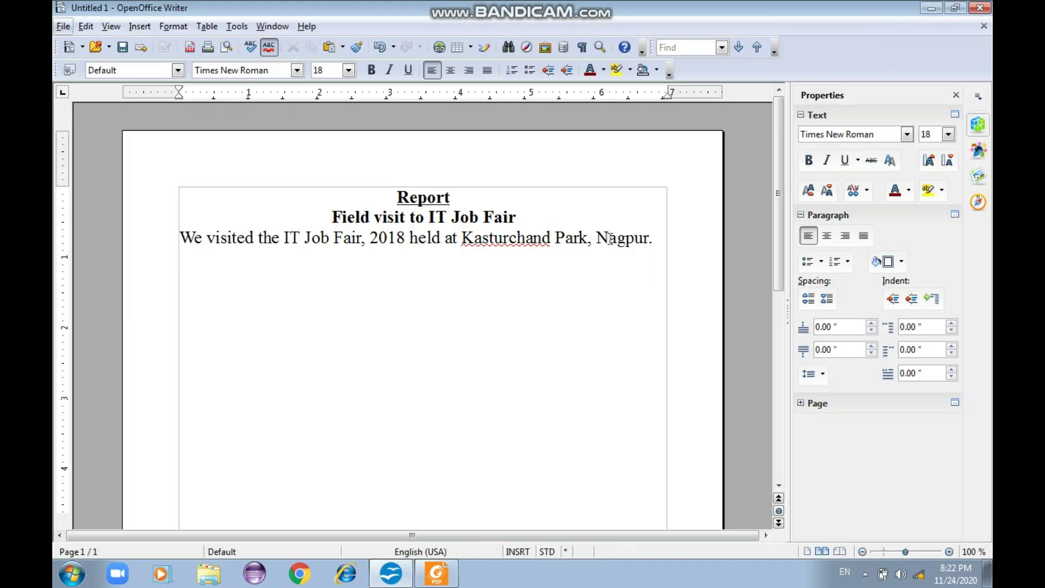
{"action": "left_click", "coordinate": [661, 240]}
{"action": "type", "text": "on 5"}
{"action": "type", "text": "Jly"}
{"action": "key", "text": "BackSpace"}
{"action": "key", "text": "BackSpace"}
{"action": "type", "text": "uly"}
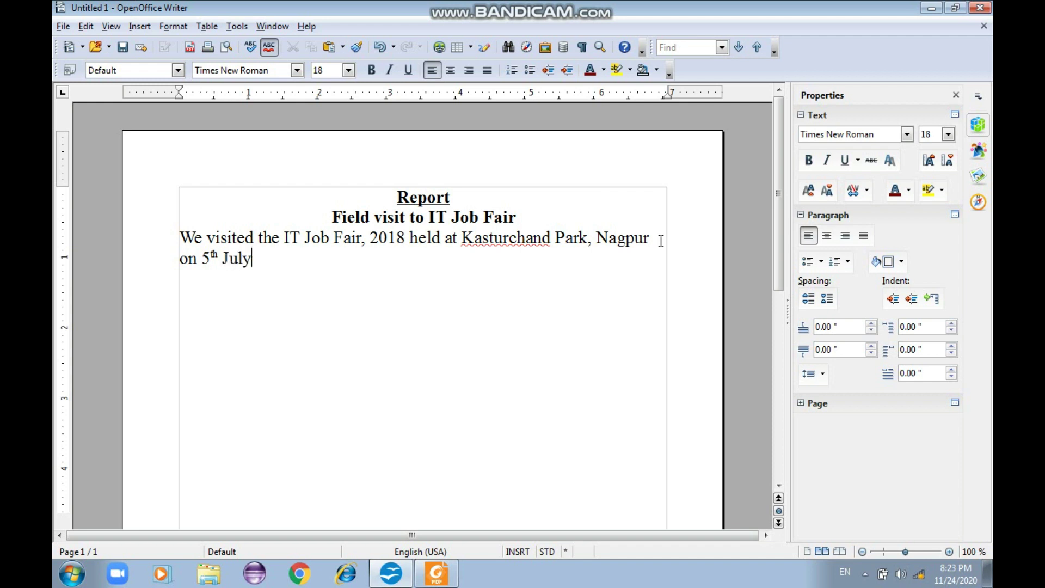
{"action": "type", "text": "."}
Add the sentence "It was quite a knowledgeable experience for us." from the PDF sample.
{"action": "key", "text": "alt+Tab"}
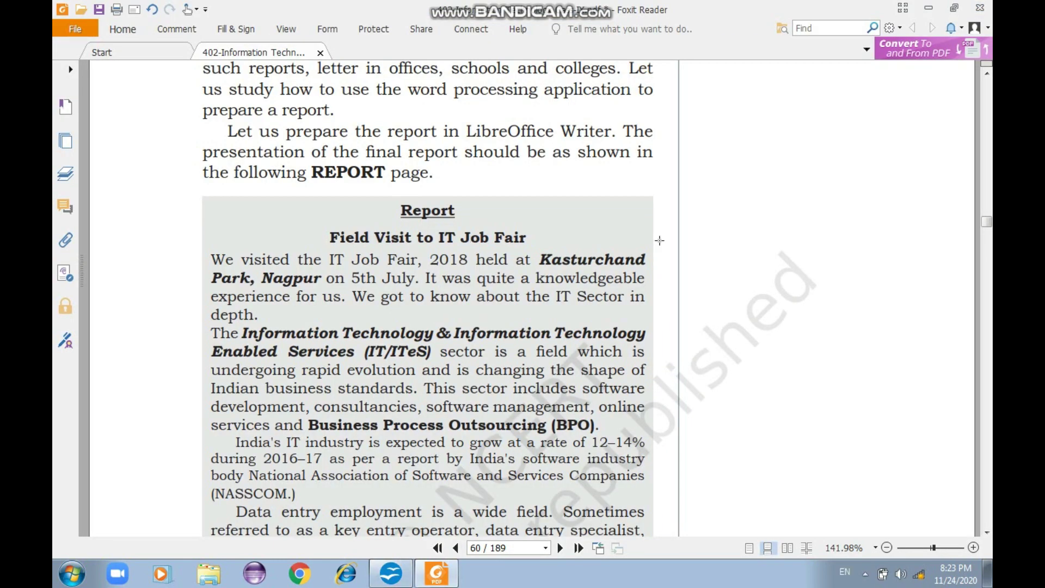
{"action": "key", "text": "alt+Tab"}
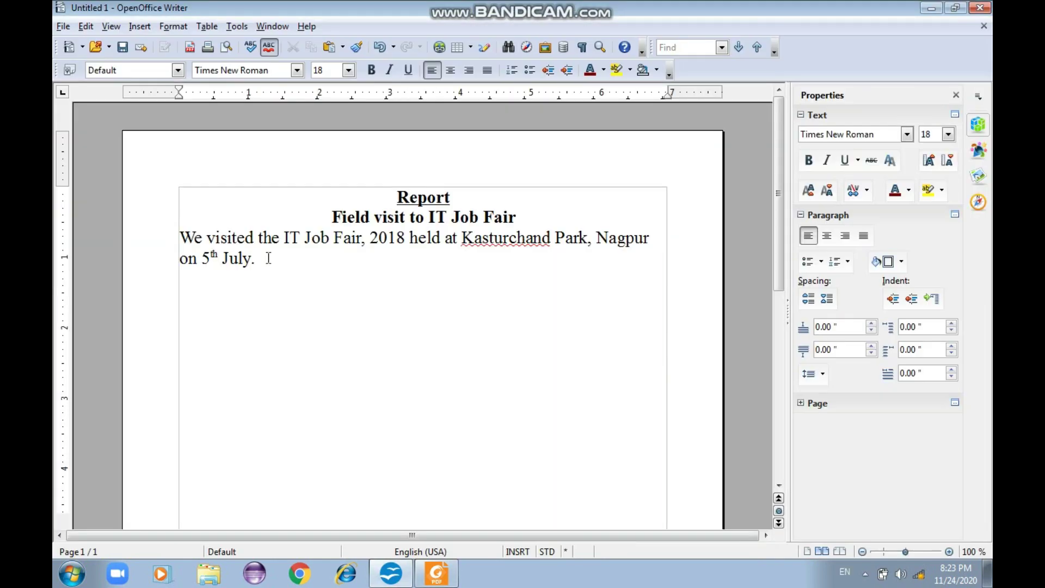
{"action": "type", "text": "It was quite a kno"}
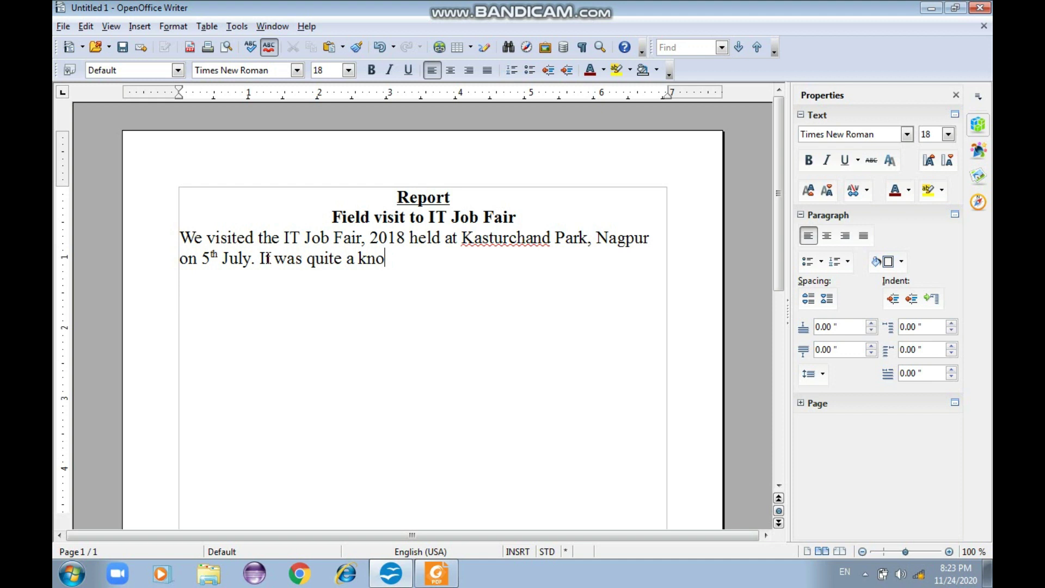
{"action": "type", "text": "wledgeable experience"}
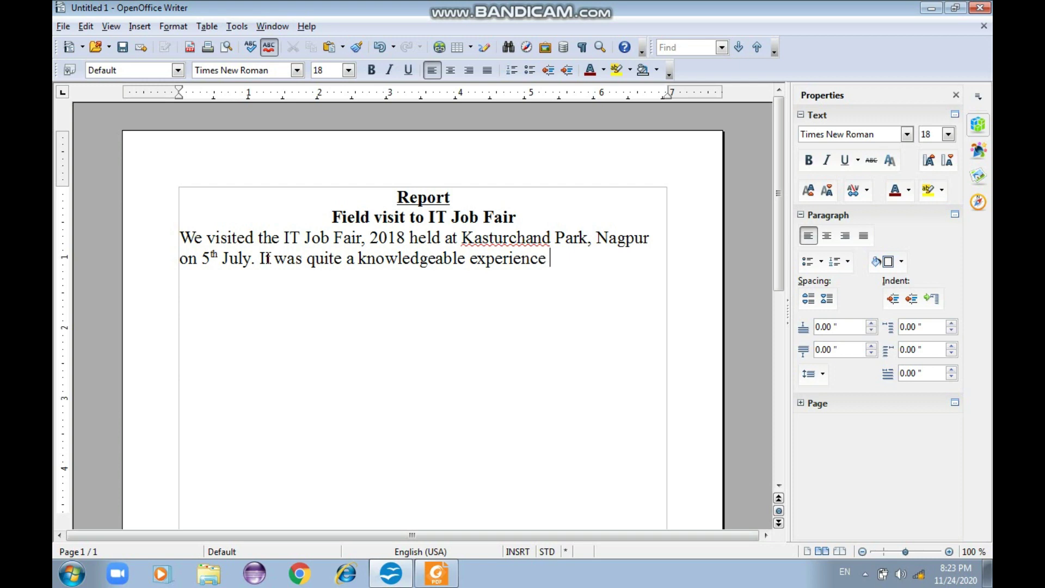
{"action": "key", "text": "alt+Tab"}
{"action": "key", "text": "alt+Tab"}
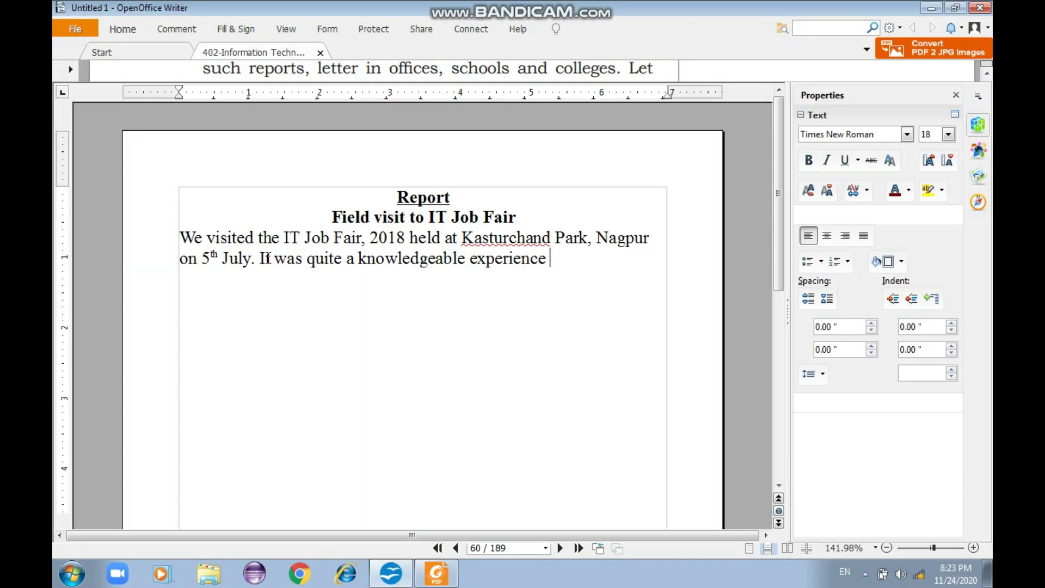
{"action": "type", "text": "for us."}
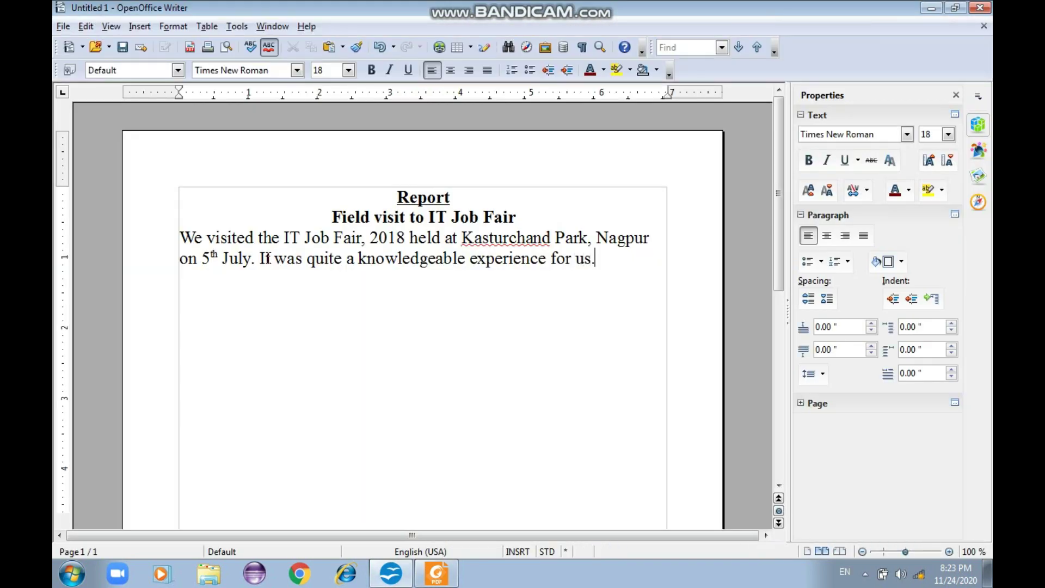
Consult the PDF and begin the third sentence with "We got to know about the".
{"action": "key", "text": "alt+Tab"}
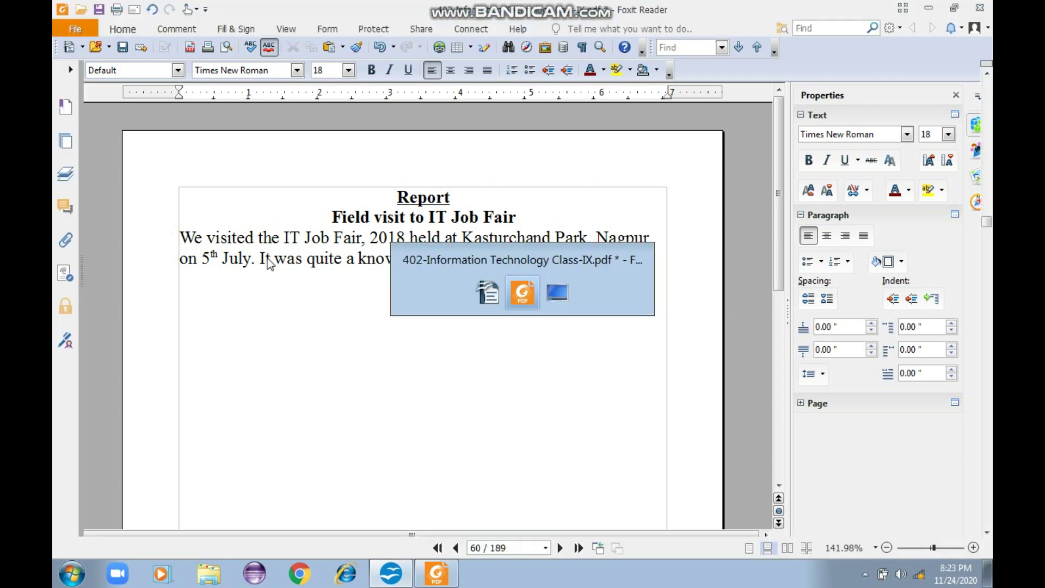
{"action": "key", "text": "alt+Tab"}
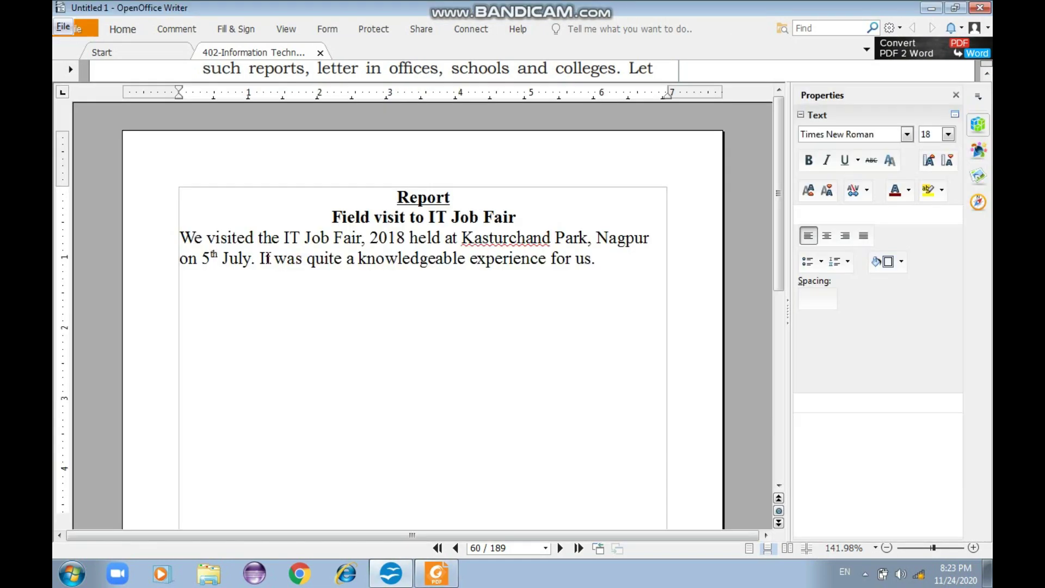
{"action": "key", "text": "alt+w"}
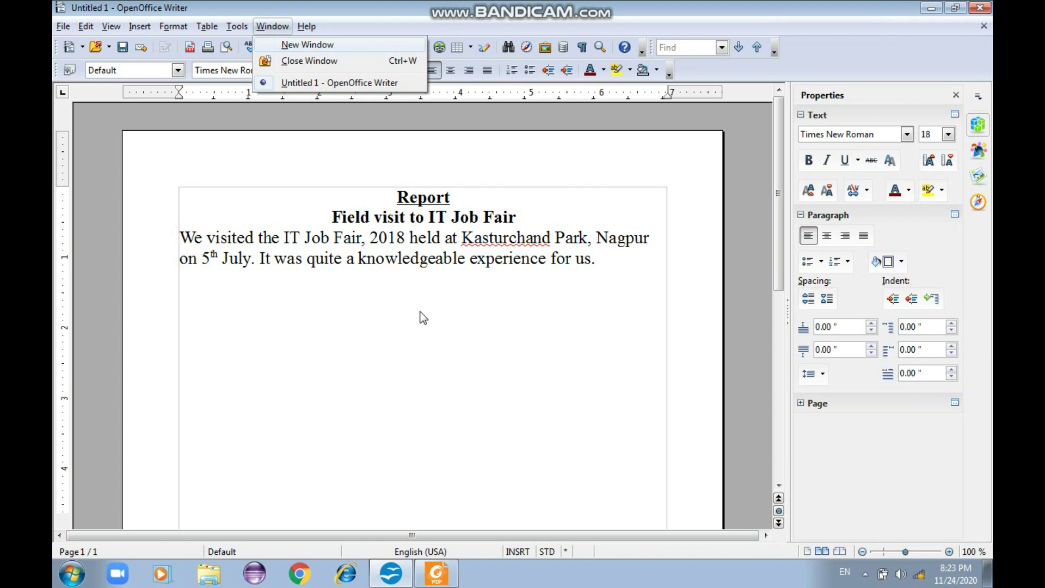
{"action": "left_click", "coordinate": [602, 258]}
{"action": "type", "text": "We"}
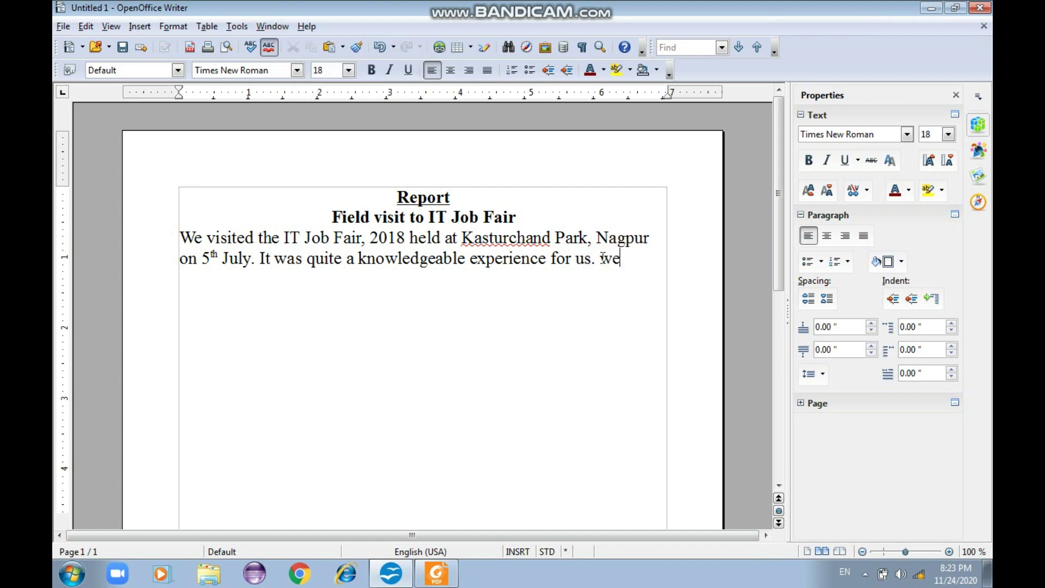
{"action": "type", "text": " got to know "}
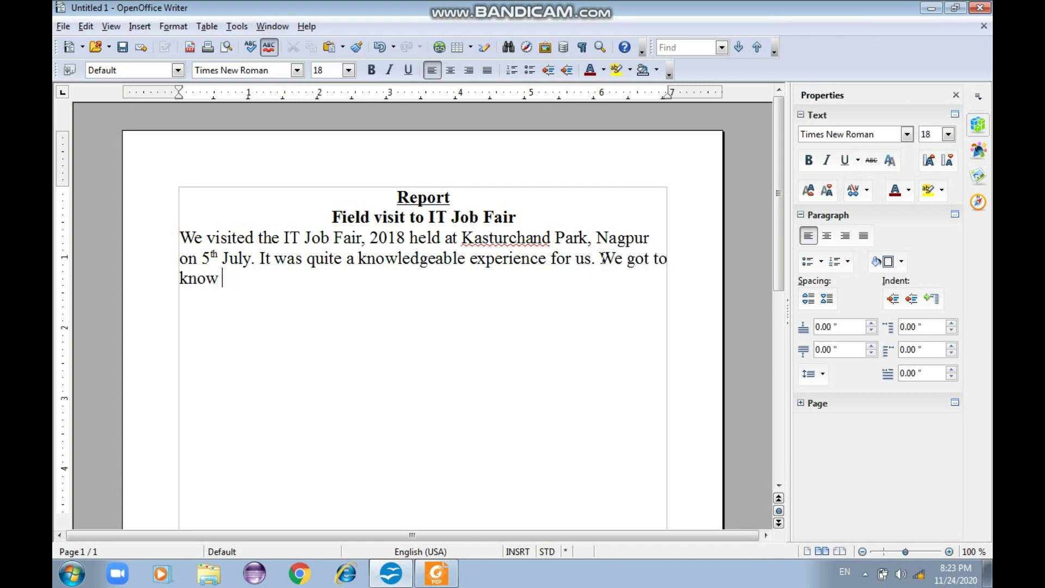
{"action": "type", "text": "about the "}
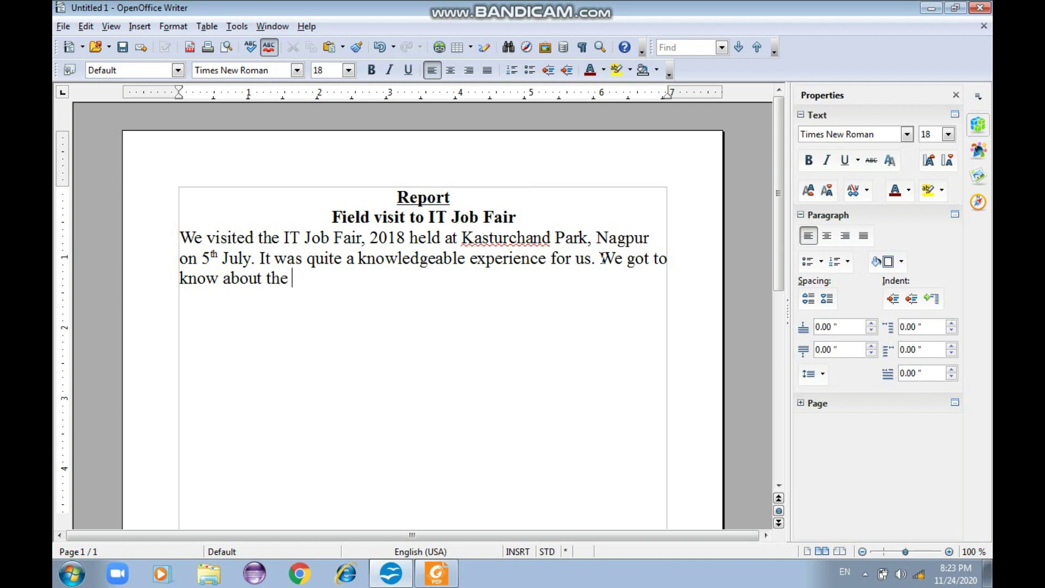
Complete the third sentence with "IT Sector in depth." as in the PDF sample.
{"action": "type", "text": "IT Secjtion"}
{"action": "key", "text": "BackSpace"}
{"action": "key", "text": "BackSpace"}
{"action": "key", "text": "BackSpace"}
{"action": "key", "text": "BackSpace"}
{"action": "key", "text": "BackSpace"}
{"action": "type", "text": "o"}
{"action": "key", "text": "BackSpace"}
{"action": "type", "text": "tor"}
{"action": "key", "text": "alt+Tab"}
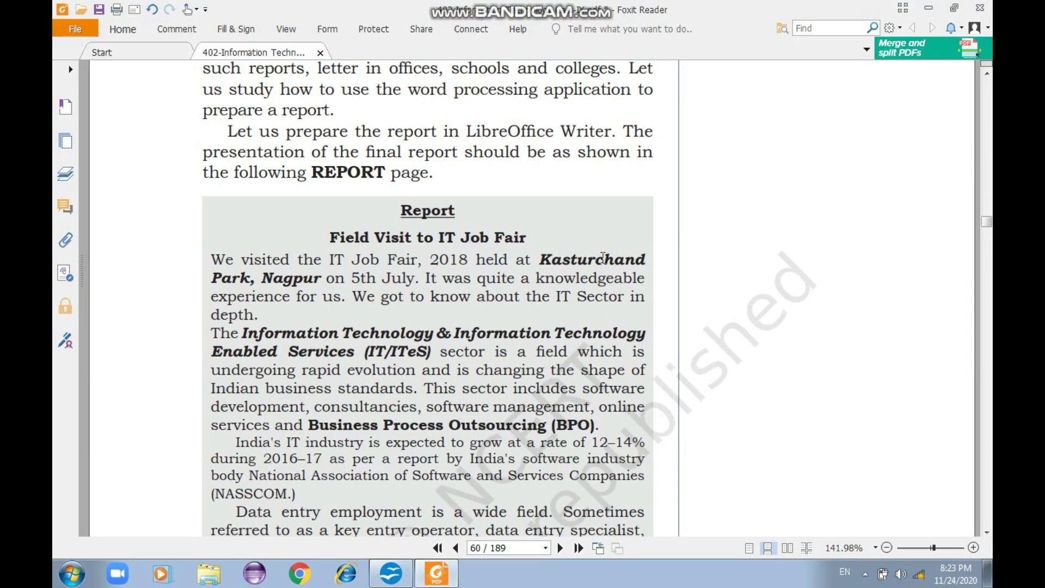
{"action": "key", "text": "alt+Tab"}
{"action": "type", "text": "in depth."}
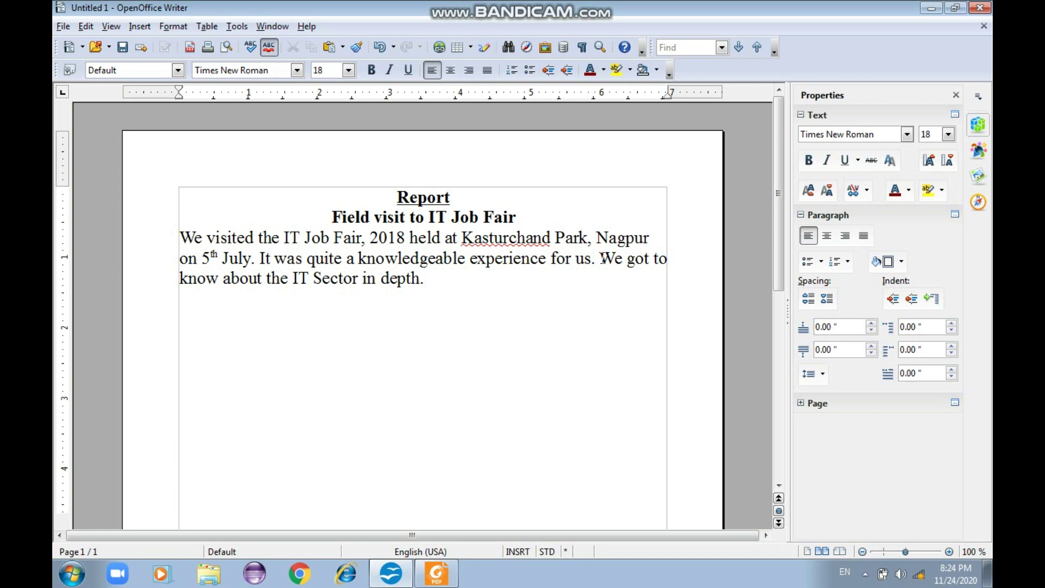
Format "Kasturchand Park, Nagpur" in bold italics to match the PDF sample.
{"action": "key", "text": "alt+Tab"}
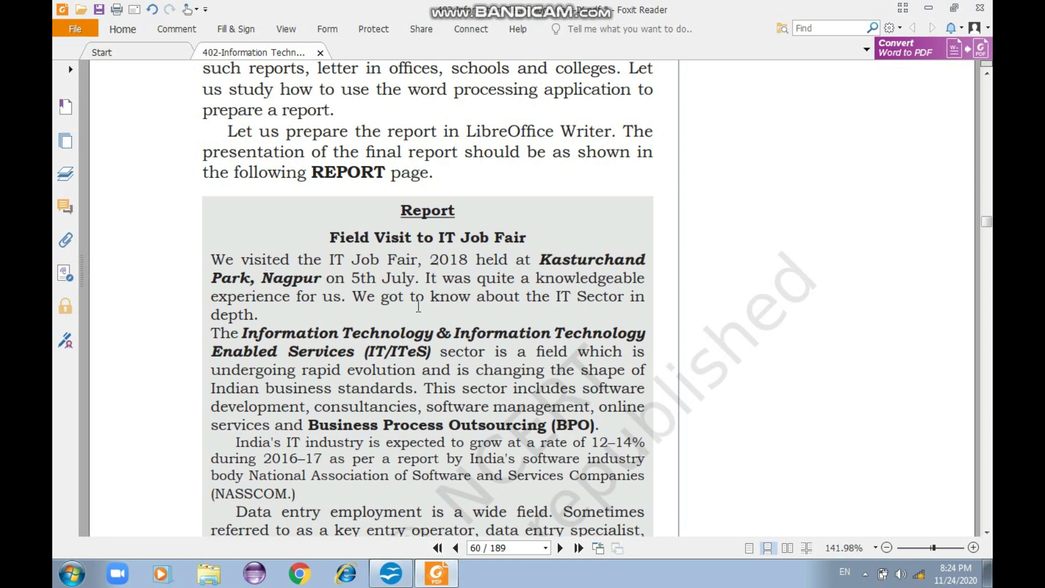
{"action": "key", "text": "alt+Tab"}
{"action": "left_click", "coordinate": [462, 234]}
{"action": "left_click_drag", "start_coordinate": [462, 234], "coordinate": [649, 239]}
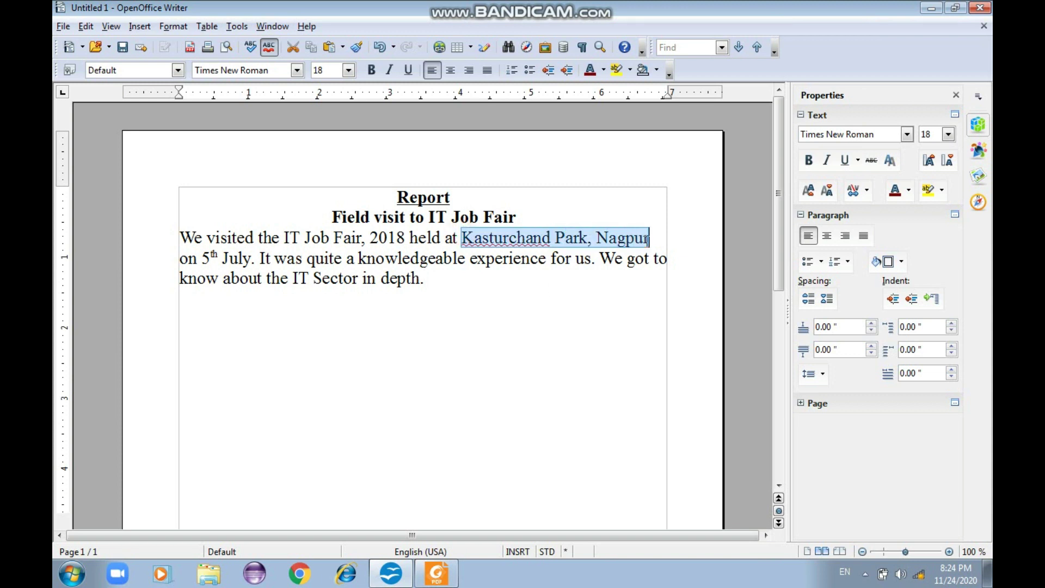
{"action": "key", "text": "ctrl+b"}
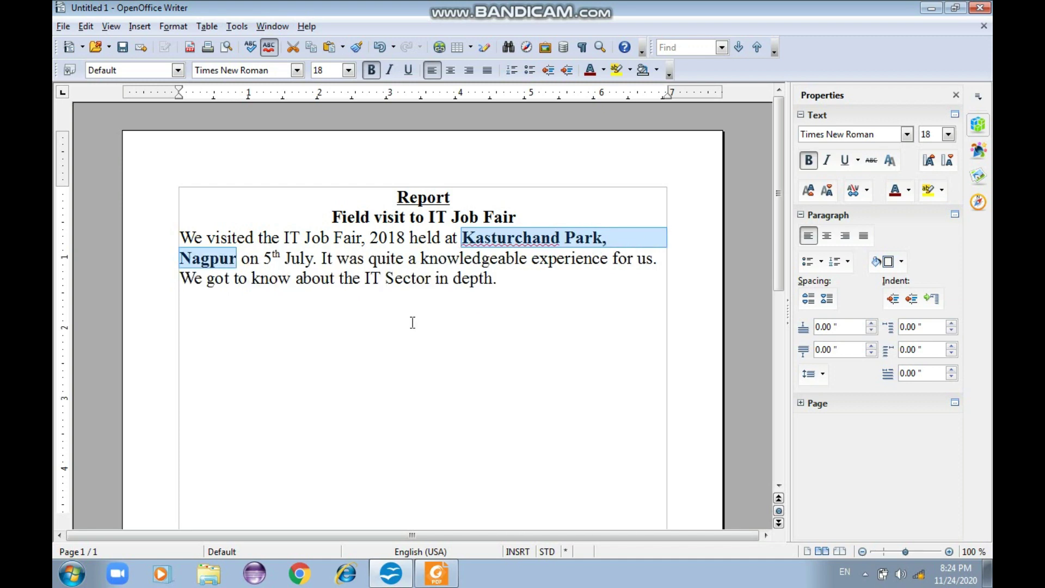
{"action": "key", "text": "alt+Tab"}
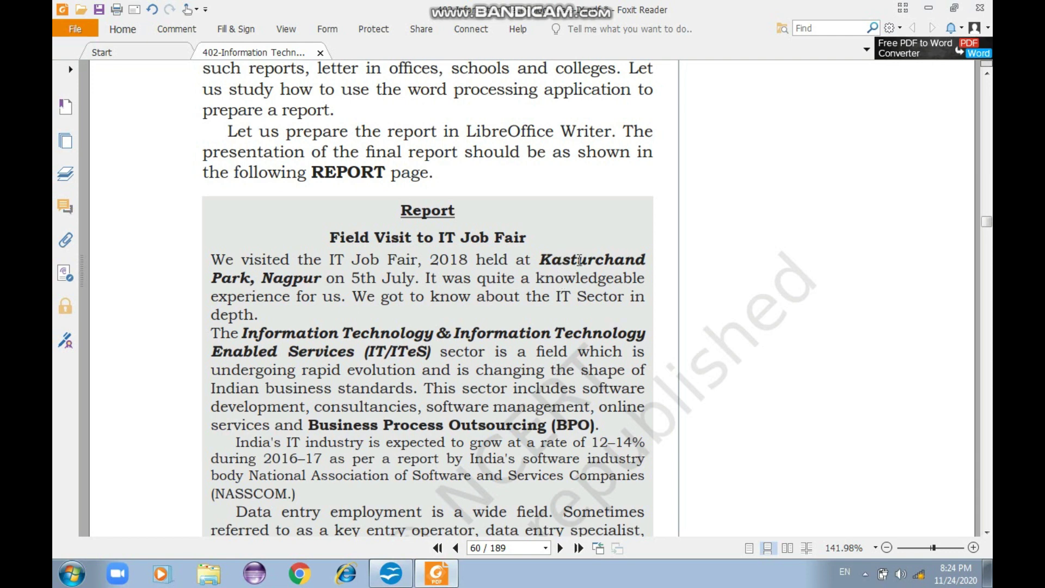
{"action": "key", "text": "alt+Tab"}
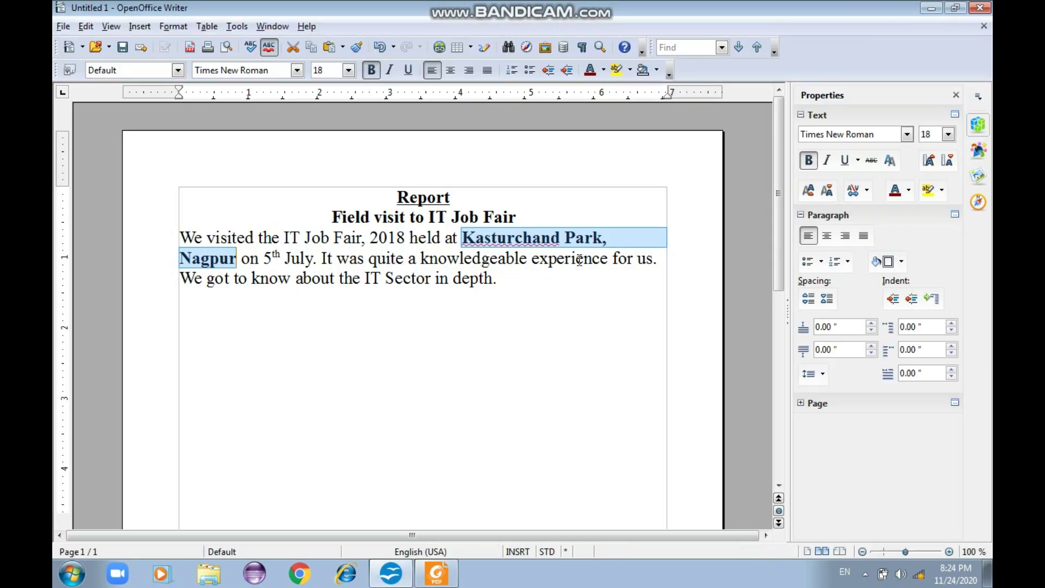
{"action": "left_click", "coordinate": [391, 70]}
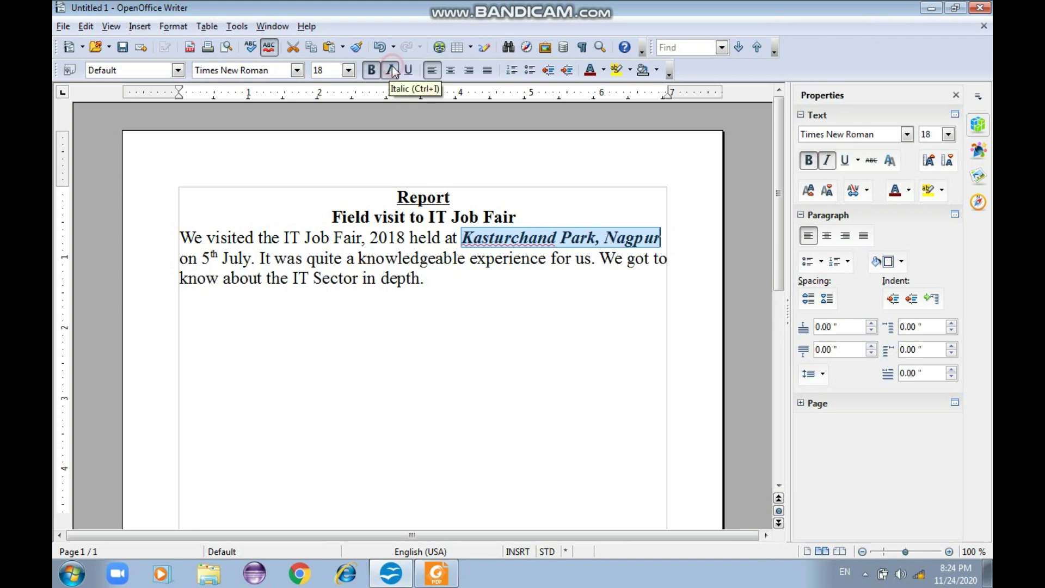
Start a new paragraph below the first one with "The", following the PDF sample.
{"action": "left_click", "coordinate": [435, 279]}
{"action": "key", "text": "alt+Tab"}
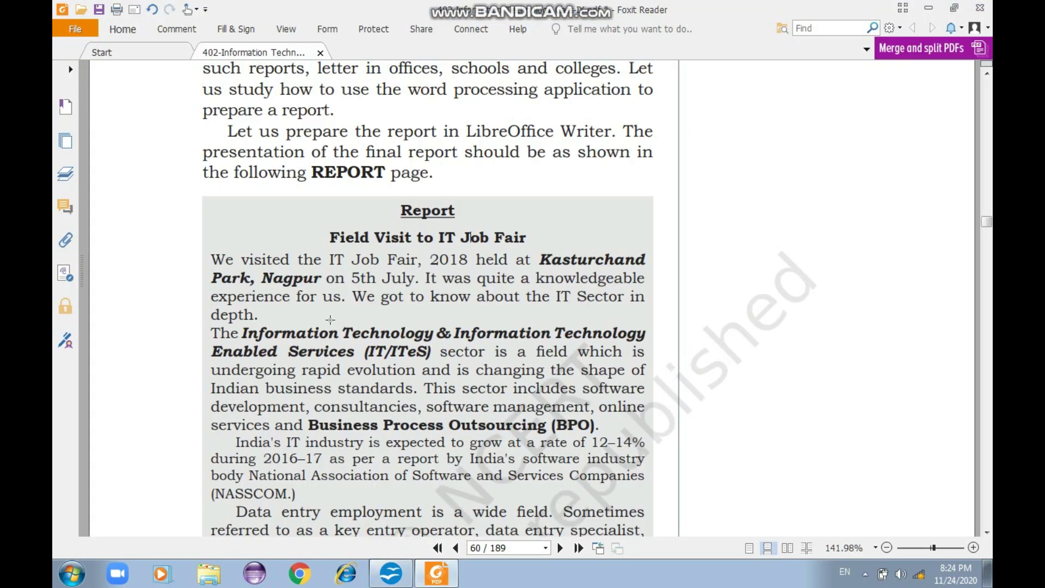
{"action": "left_click", "coordinate": [306, 315]}
{"action": "key", "text": "alt+Tab"}
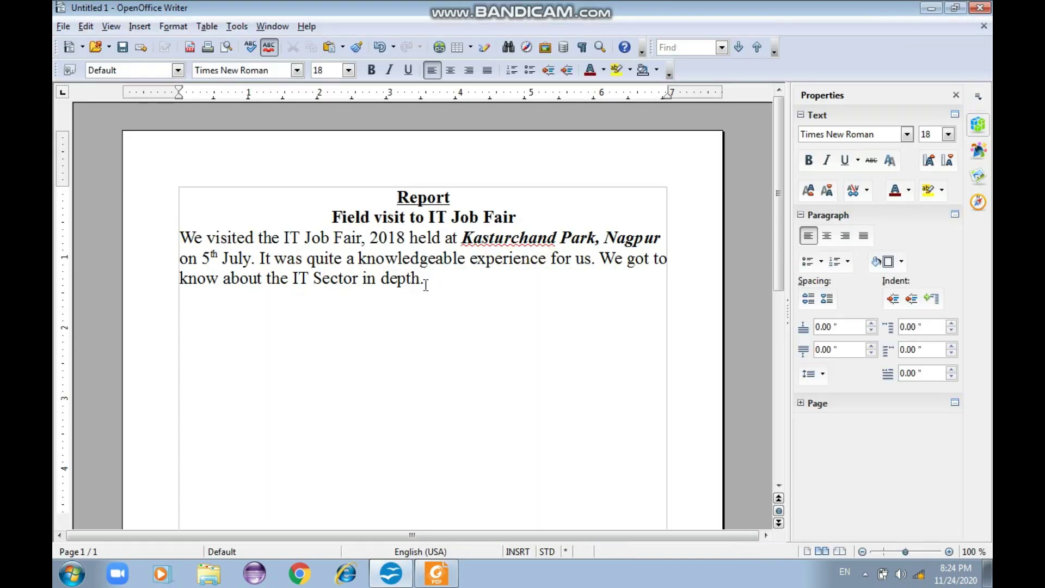
{"action": "key", "text": "Return"}
{"action": "key", "text": "alt+Tab"}
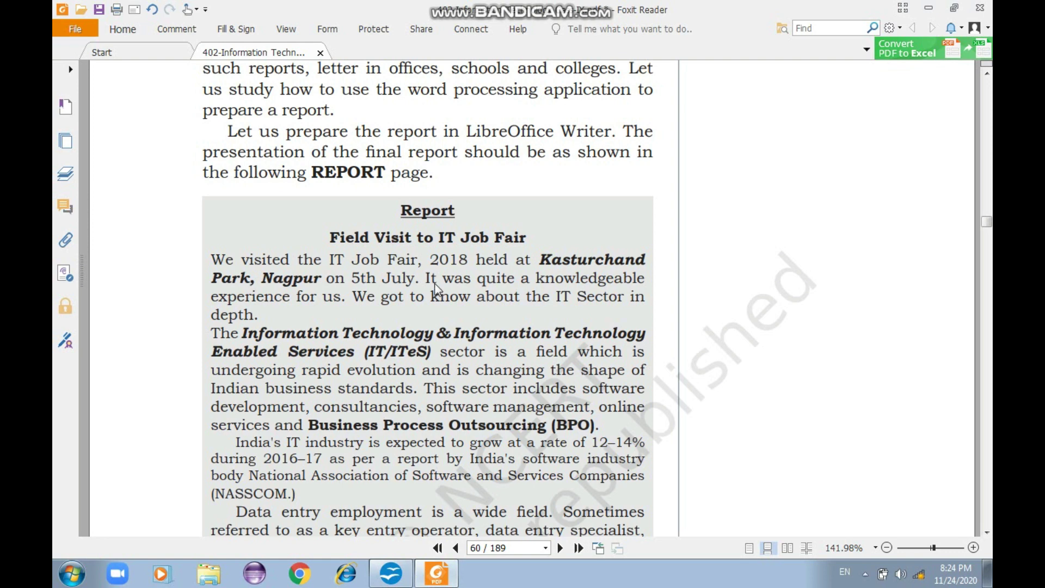
{"action": "key", "text": "alt+Tab"}
{"action": "type", "text": "The "}
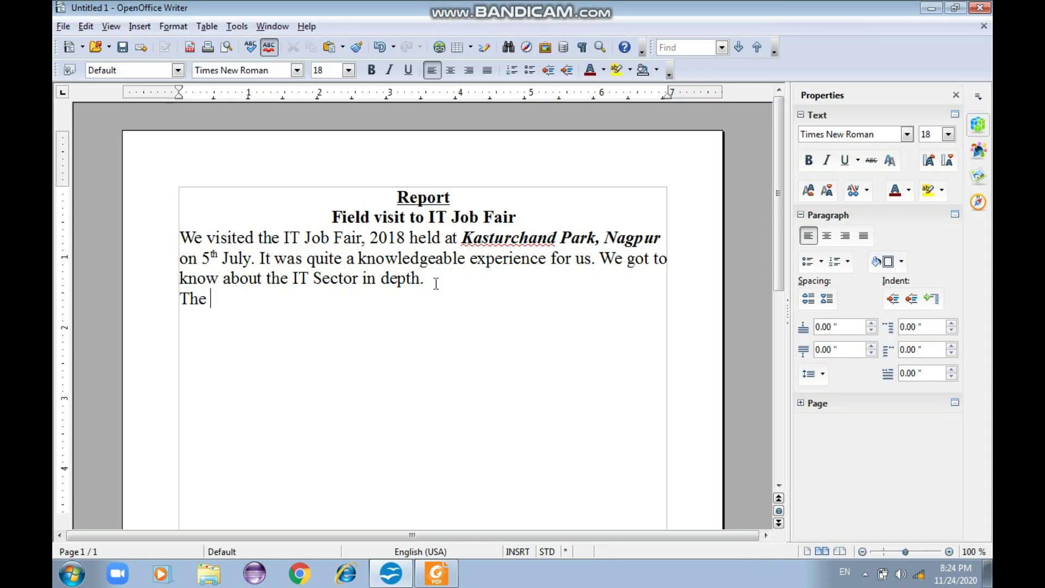
Continue the second paragraph with "information technology & information technology enabled sevices".
{"action": "type", "text": "information tec"}
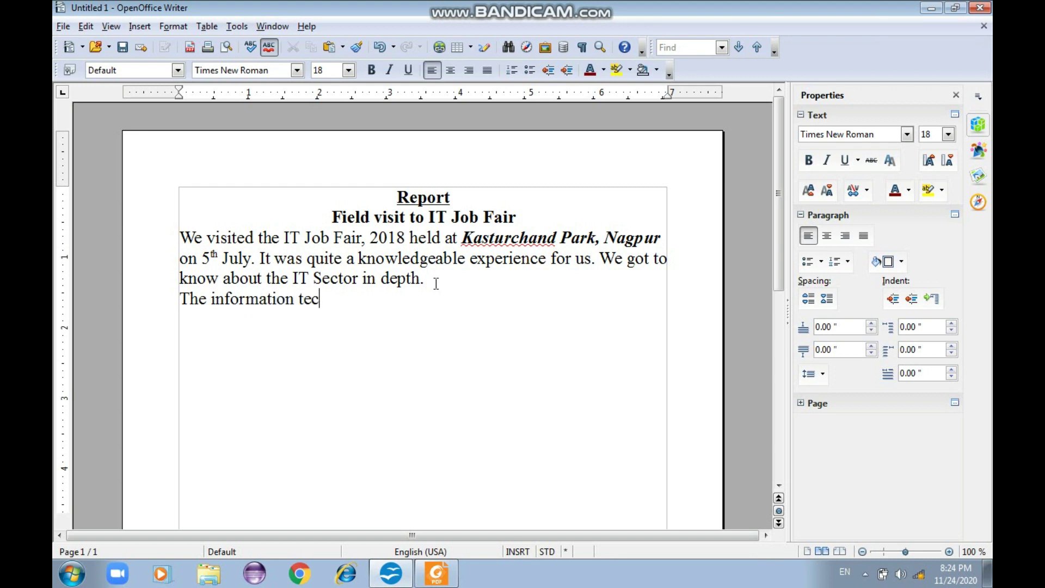
{"action": "type", "text": "hnoloy a"}
{"action": "key", "text": "BackSpace"}
{"action": "key", "text": "BackSpace"}
{"action": "key", "text": "BackSpace"}
{"action": "type", "text": "gy & information technology enabled sevices"}
Correct the misspelled last word of the second paragraph to "services".
{"action": "key", "text": "Home"}
{"action": "key", "text": "alt+Tab"}
{"action": "key", "text": "alt+Tab"}
{"action": "key", "text": "Right"}
{"action": "key", "text": "Right"}
{"action": "key", "text": "Right"}
{"action": "key", "text": "Left"}
{"action": "type", "text": "r"}
{"action": "key", "text": "End"}
Consult the PDF and add the abbreviation "(IT/ITeS)" after "services".
{"action": "key", "text": "alt+Tab"}
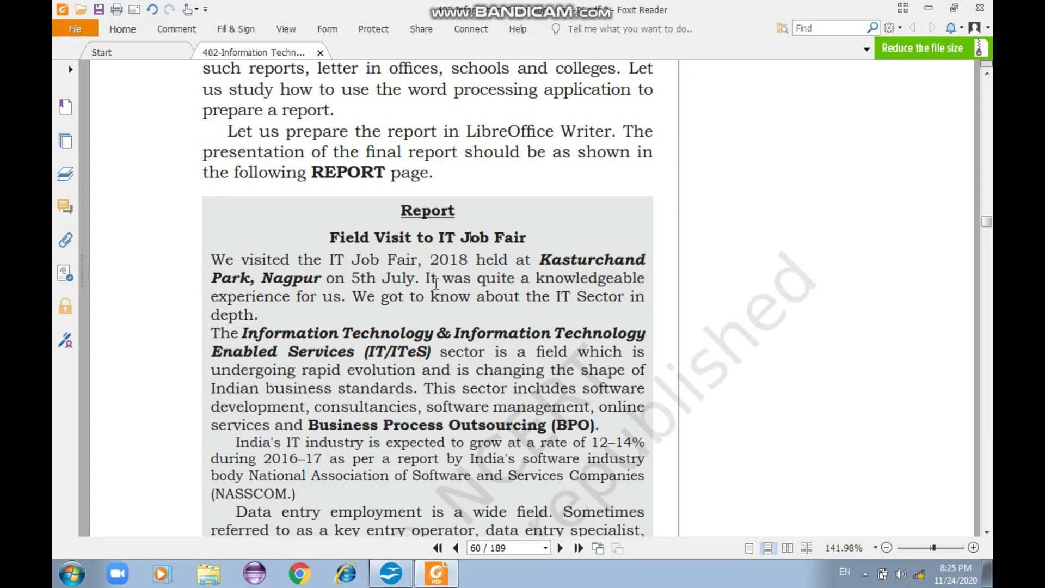
{"action": "key", "text": "alt+Tab"}
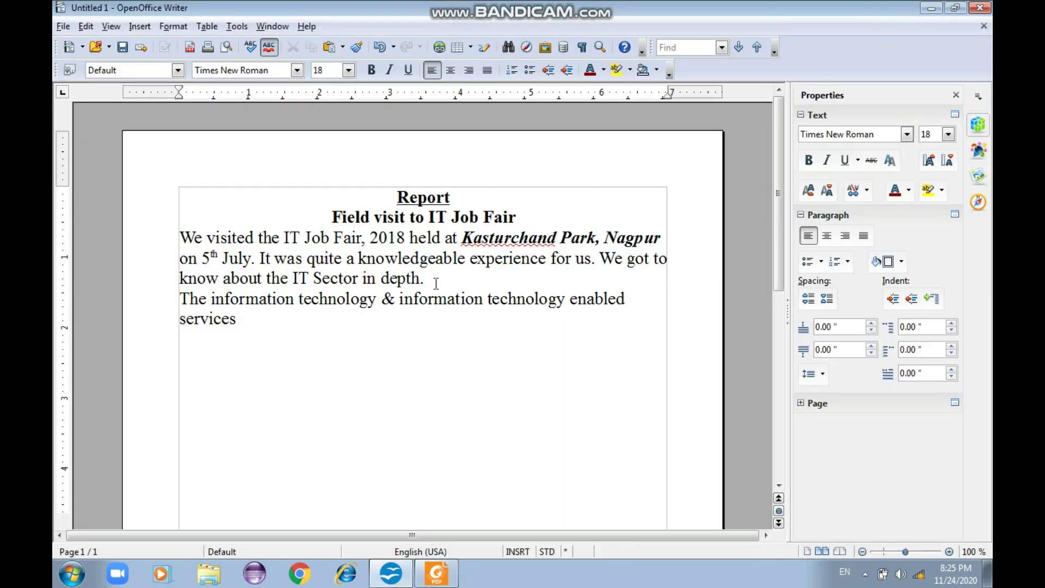
{"action": "type", "text": "()"}
{"action": "key", "text": "Left"}
{"action": "type", "text": "ITES"}
{"action": "key", "text": "BackSpace"}
{"action": "key", "text": "BackSpace"}
{"action": "type", "text": "/ITes"}
{"action": "key", "text": "BackSpace"}
{"action": "type", "text": "S"}
{"action": "key", "text": "Right"}
Continue the sentence with "sector is a fiedl which" after the abbreviation, checking it against the PDF.
{"action": "type", "text": "sector"}
{"action": "key", "text": "alt+Tab"}
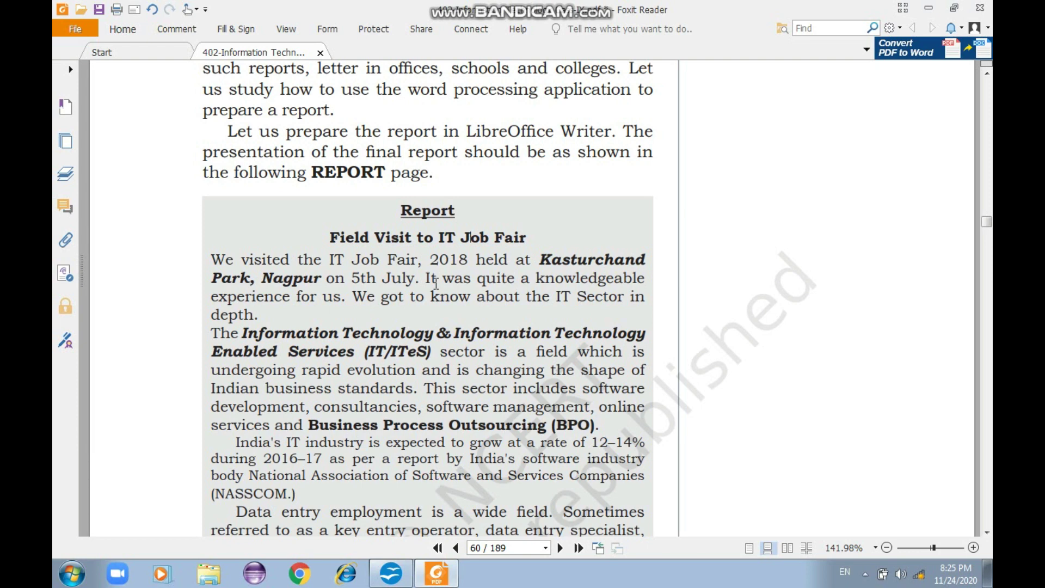
{"action": "key", "text": "alt+Tab"}
{"action": "type", "text": "is "}
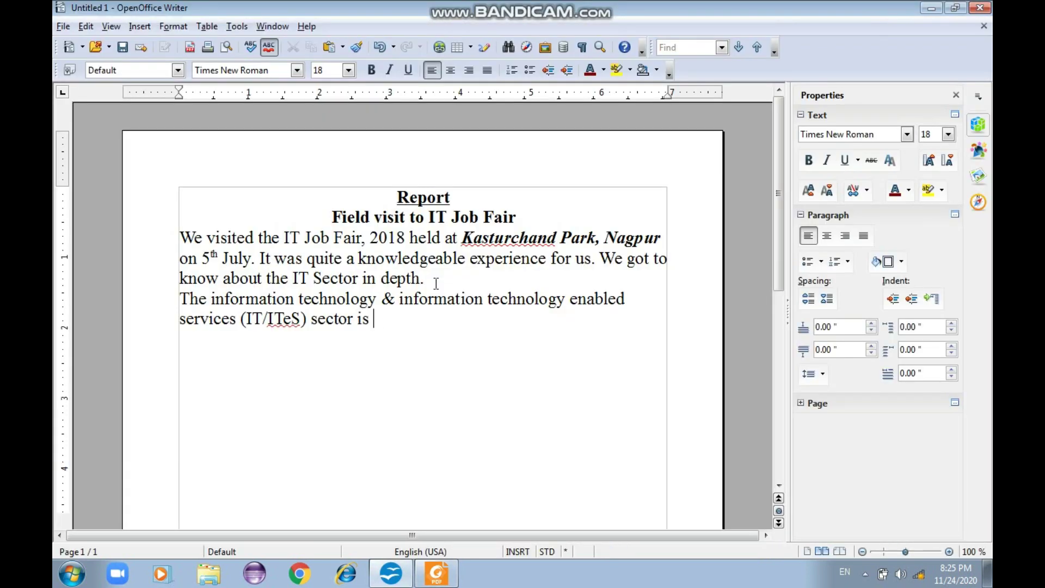
{"action": "type", "text": "a fiedl which "}
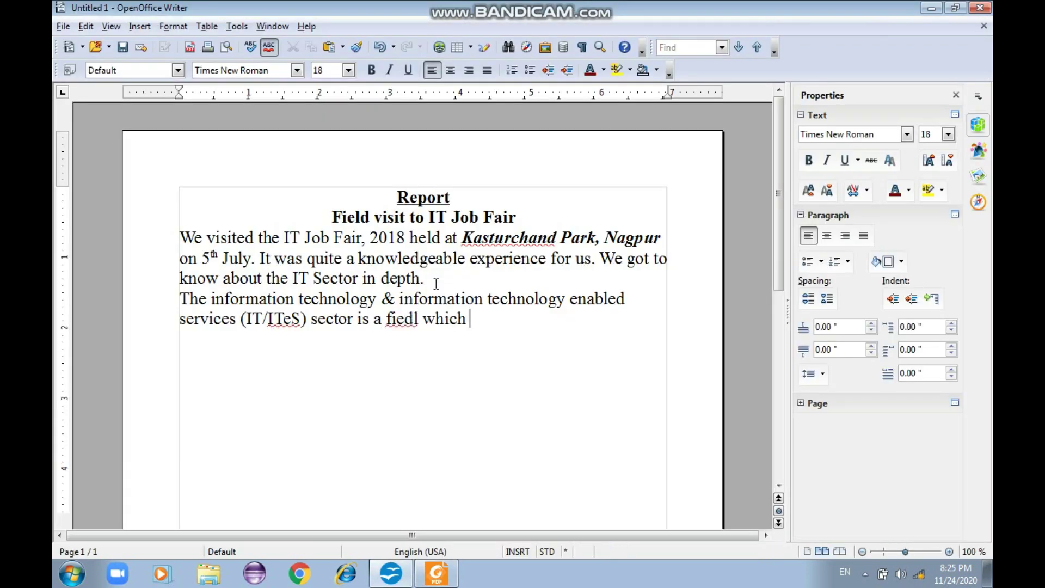
Add "is undergoing" to the second paragraph's sentence and fix the typing errors in "undergoing".
{"action": "type", "text": "is ndergoionng"}
{"action": "key", "text": "BackSpace"}
{"action": "key", "text": "BackSpace"}
{"action": "key", "text": "ctrl+Left"}
{"action": "type", "text": "u"}
{"action": "key", "text": "End"}
{"action": "key", "text": "Left"}
{"action": "key", "text": "Left"}
{"action": "key", "text": "Left"}
{"action": "key", "text": "Delete"}
{"action": "key", "text": "Insert"}
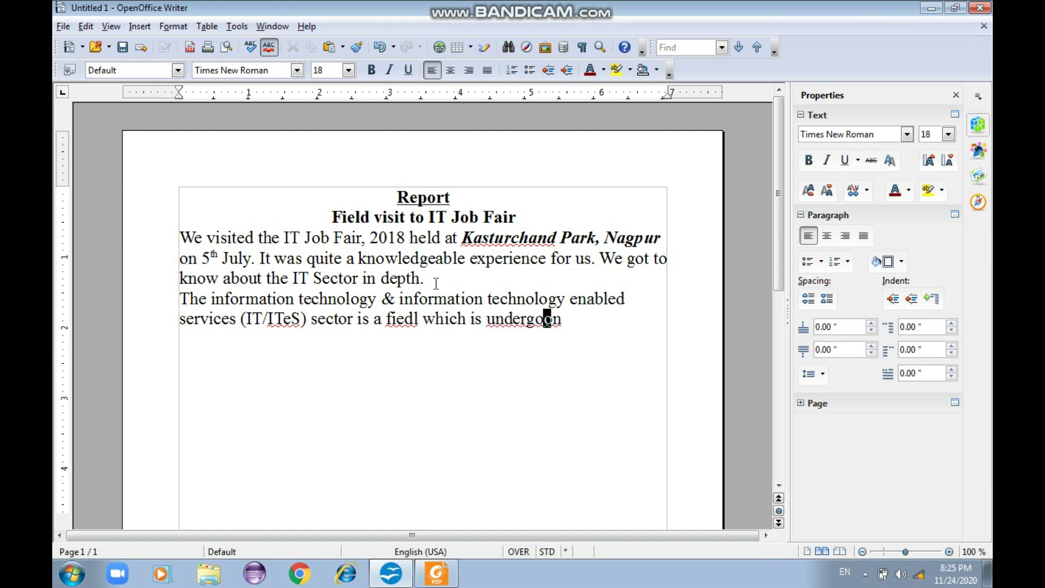
{"action": "key", "text": "Delete"}
{"action": "key", "text": "Insert"}
{"action": "key", "text": "Delete"}
{"action": "type", "text": "ing"}
Consult the PDF and add "rapid evolution" in lowercase after "undergoing".
{"action": "key", "text": "alt+Tab"}
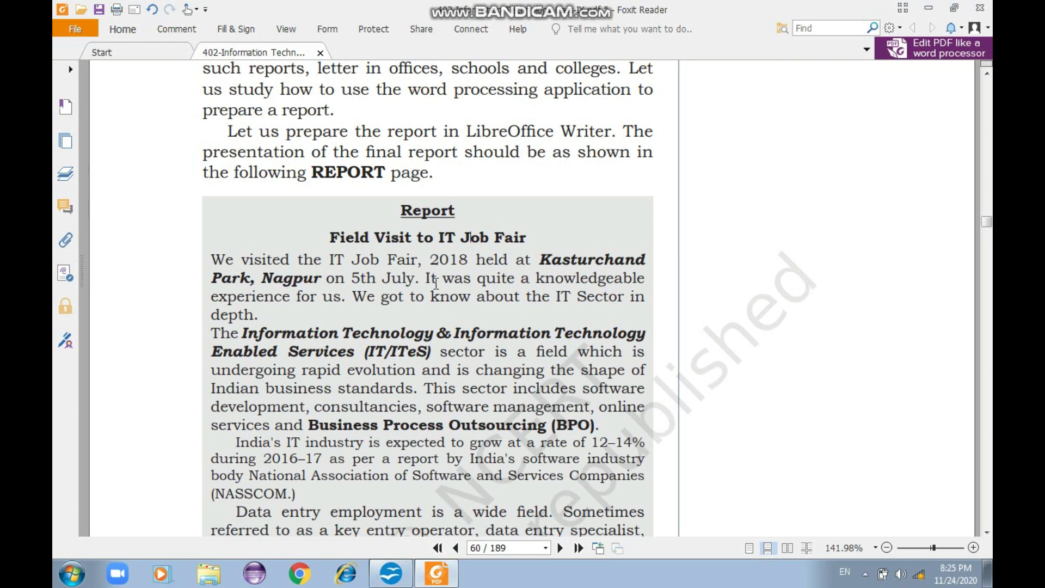
{"action": "key", "text": "alt+Tab"}
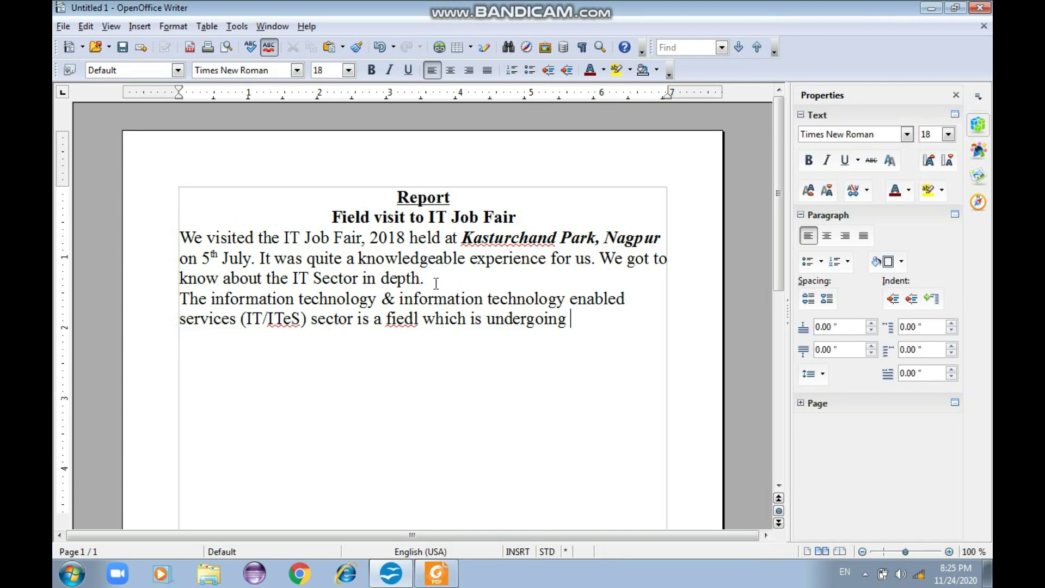
{"action": "type", "text": "rAPI"}
{"action": "key", "text": "BackSpace"}
{"action": "key", "text": "BackSpace"}
{"action": "key", "text": "BackSpace"}
{"action": "key", "text": "BackSpace"}
{"action": "type", "text": "rapid evolut"}
{"action": "key", "text": "BackSpace"}
{"action": "key", "text": "BackSpace"}
{"action": "key", "text": "BackSpace"}
{"action": "key", "text": "BackSpace"}
{"action": "type", "text": "olution"}
Continue the sentence with "and is changing the shape of" from the PDF sample.
{"action": "key", "text": "alt+Tab"}
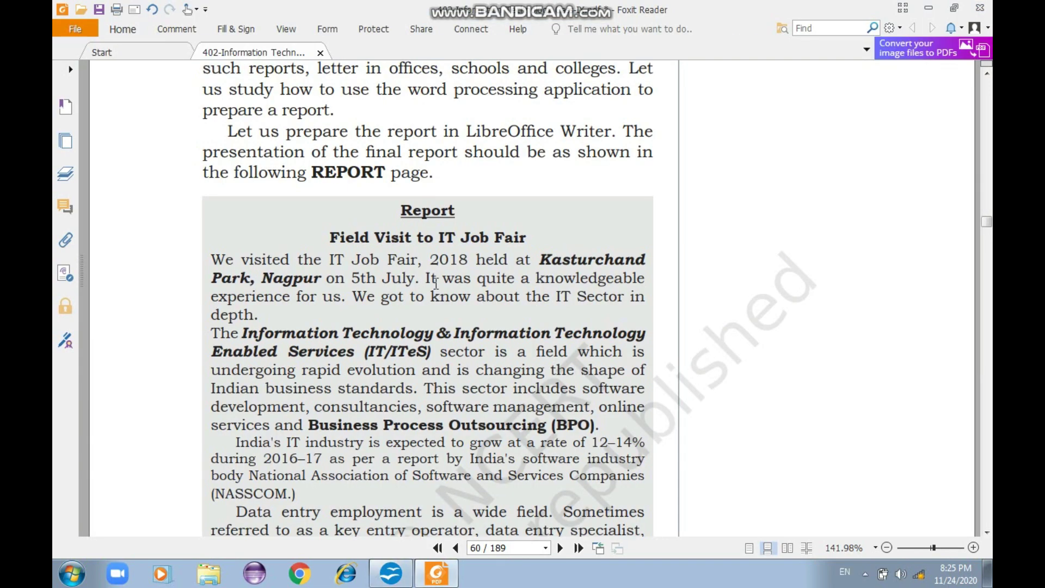
{"action": "key", "text": "alt+Tab"}
{"action": "type", "text": "and i"}
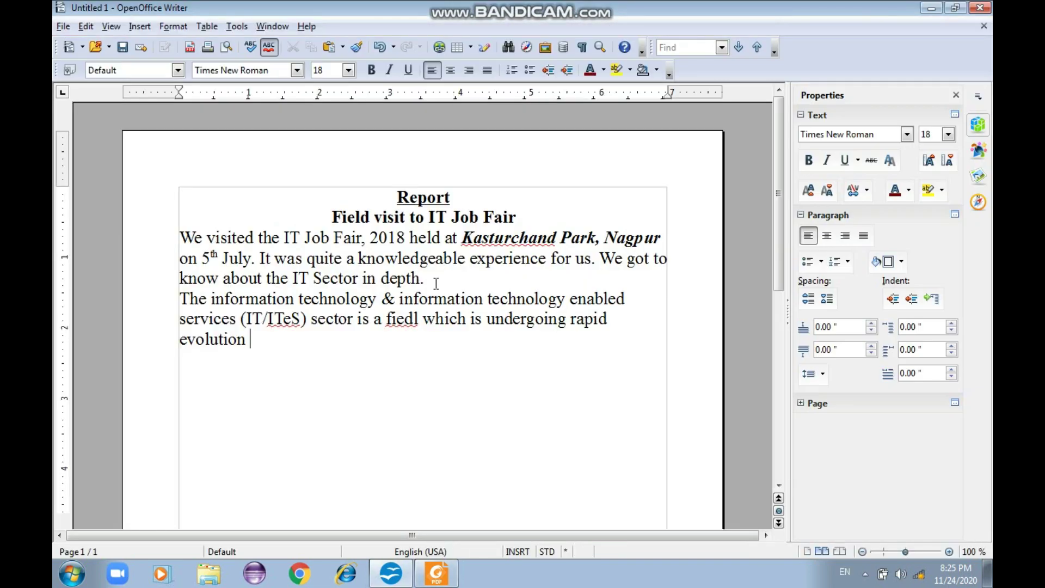
{"action": "type", "text": "s changin"}
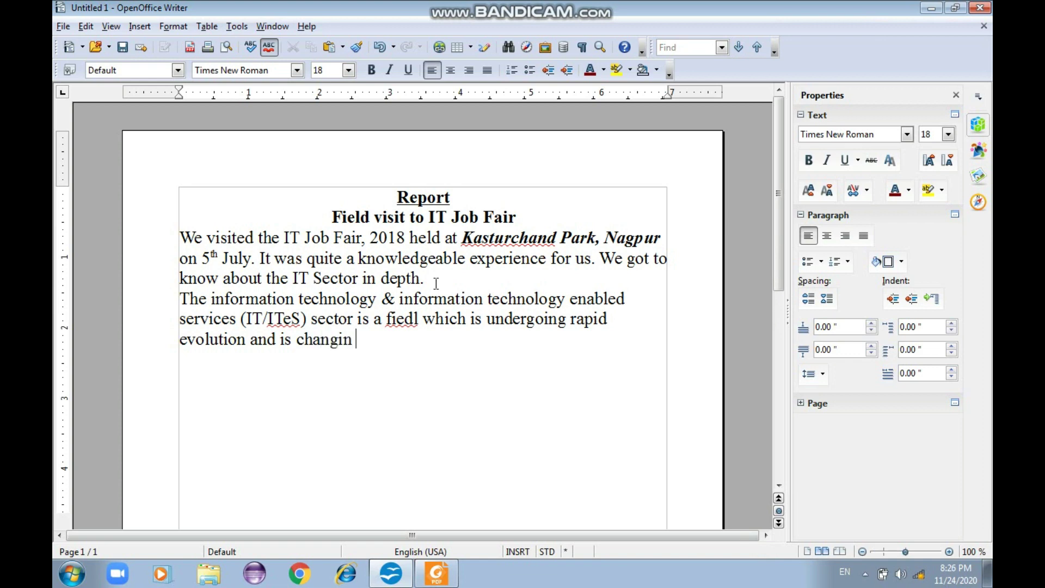
{"action": "key", "text": "BackSpace"}
{"action": "type", "text": "g the "}
{"action": "type", "text": "shape of"}
Consult the PDF and finish the sentence with "Indian Business standards.".
{"action": "key", "text": "alt+Tab"}
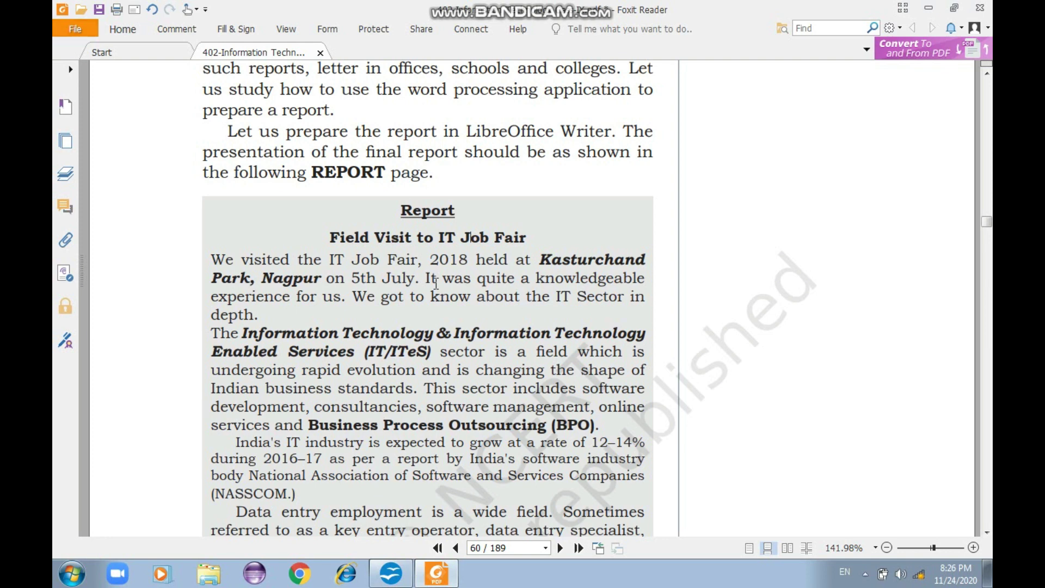
{"action": "key", "text": "alt+Tab"}
{"action": "type", "text": "India"}
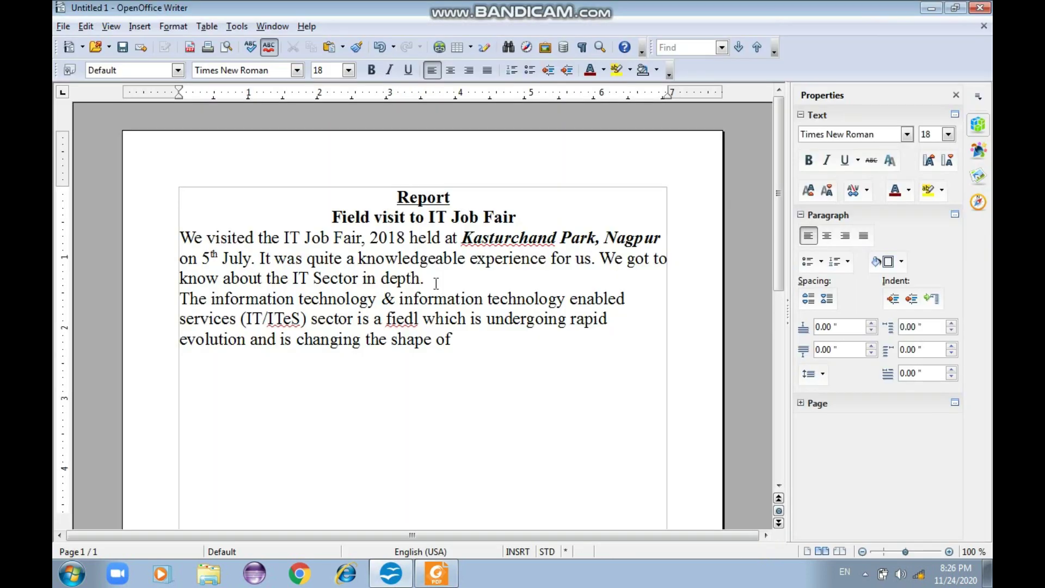
{"action": "type", "text": "n Business d"}
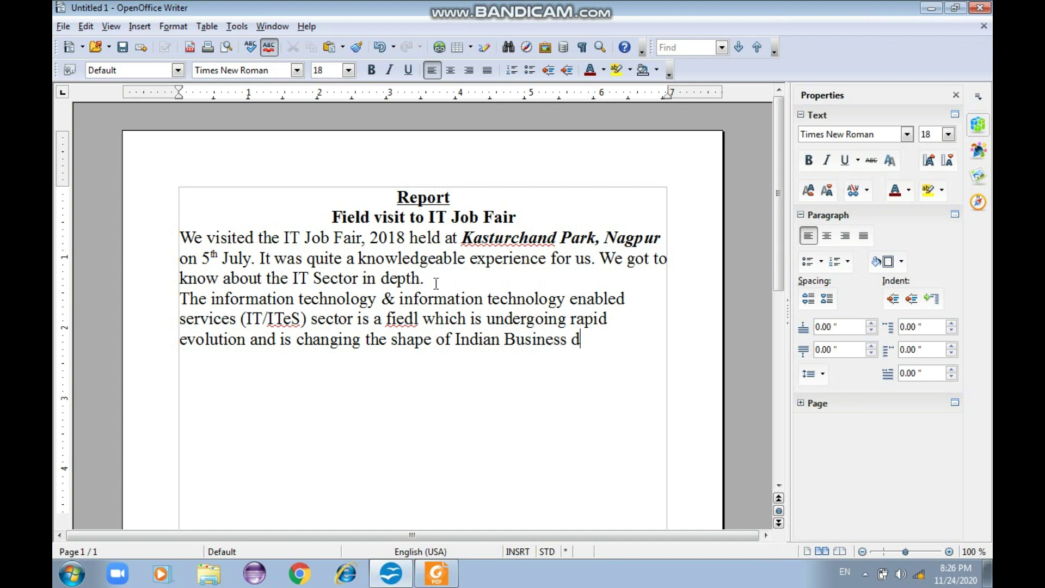
{"action": "key", "text": "BackSpace"}
{"action": "type", "text": "standards."}
Correct the misspelled word "fiedl" in the second paragraph to "field".
{"action": "key", "text": "Left"}
{"action": "key", "text": "Left"}
{"action": "key", "text": "Left"}
{"action": "key", "text": "Left"}
{"action": "key", "text": "Left"}
{"action": "key", "text": "Left"}
{"action": "key", "text": "Left"}
{"action": "key", "text": "Left"}
{"action": "key", "text": "Left"}
{"action": "key", "text": "Left"}
{"action": "key", "text": "Left"}
{"action": "key", "text": "Left"}
{"action": "key", "text": "Left"}
{"action": "key", "text": "Left"}
{"action": "key", "text": "Left"}
{"action": "key", "text": "Left"}
{"action": "key", "text": "Left"}
{"action": "key", "text": "Left"}
{"action": "key", "text": "Left"}
{"action": "key", "text": "Left"}
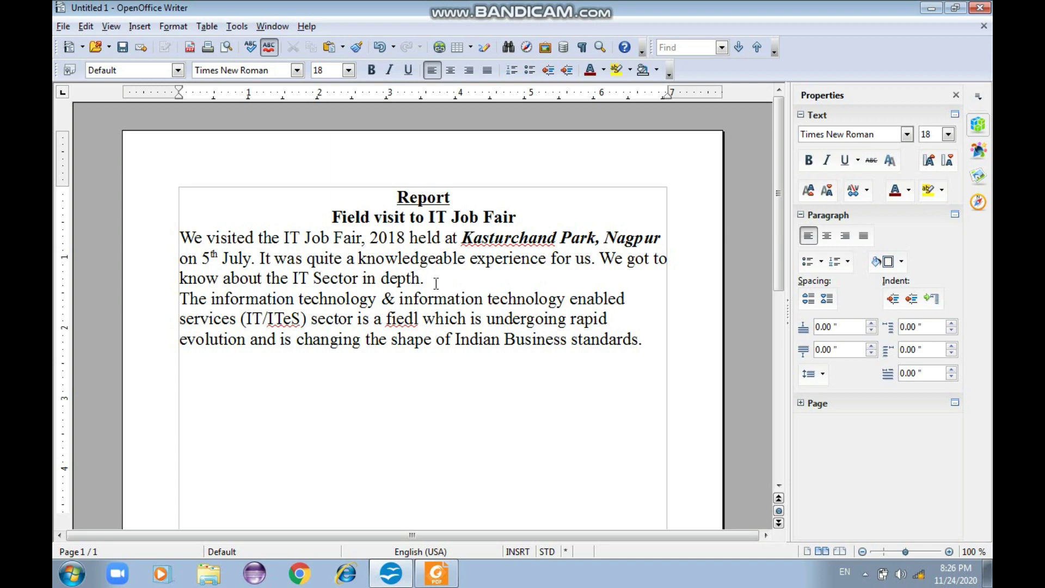
{"action": "key", "text": "BackSpace"}
{"action": "key", "text": "Left"}
{"action": "type", "text": "l"}
Format "information technology & information technology enabled services (IT/ITeS)" in bold italics, as in the PDF sample.
{"action": "key", "text": "alt+Tab"}
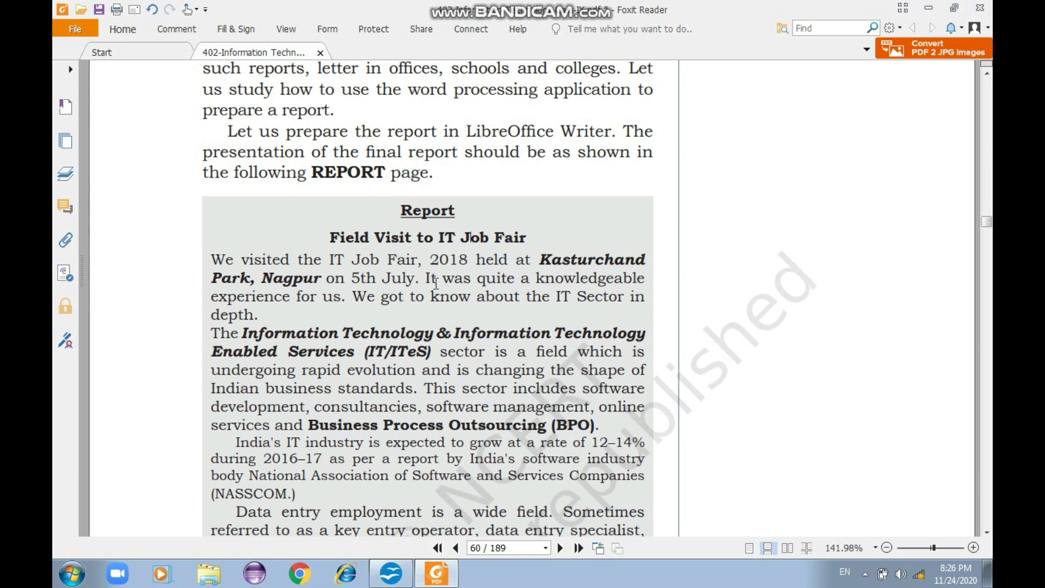
{"action": "left_click_drag", "start_coordinate": [245, 333], "coordinate": [431, 351]}
{"action": "key", "text": "alt+Tab"}
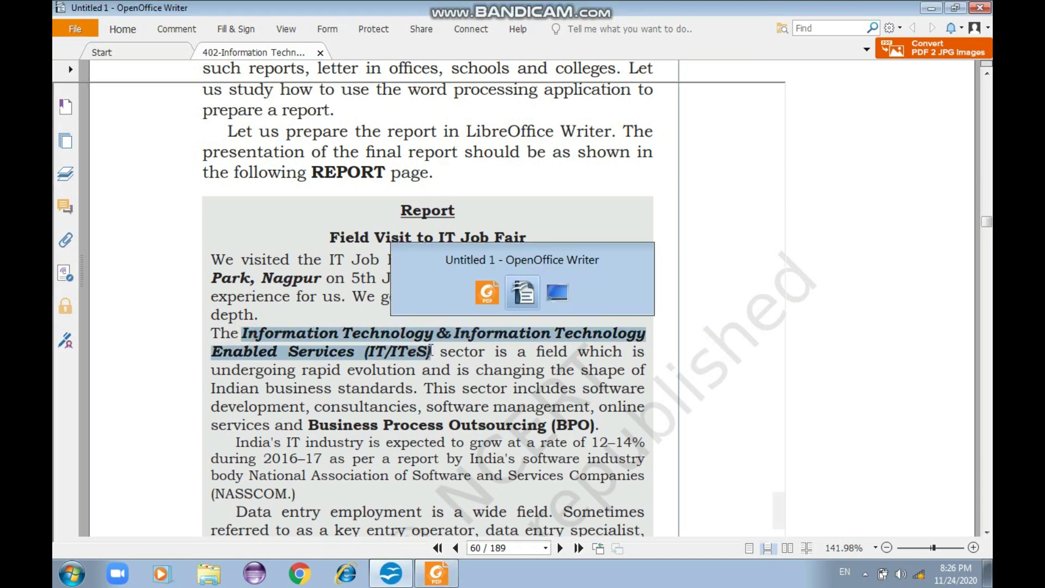
{"action": "left_click_drag", "start_coordinate": [211, 298], "coordinate": [308, 315]}
{"action": "key", "text": "ctrl+b"}
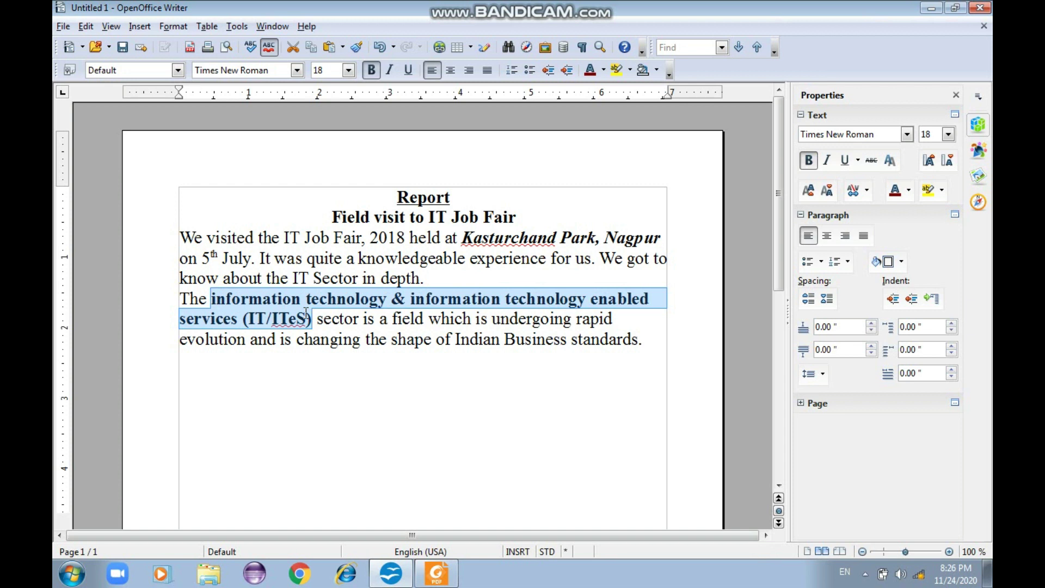
{"action": "key", "text": "ctrl+i"}
Capitalise the first "information" in the second paragraph.
{"action": "left_click", "coordinate": [216, 299]}
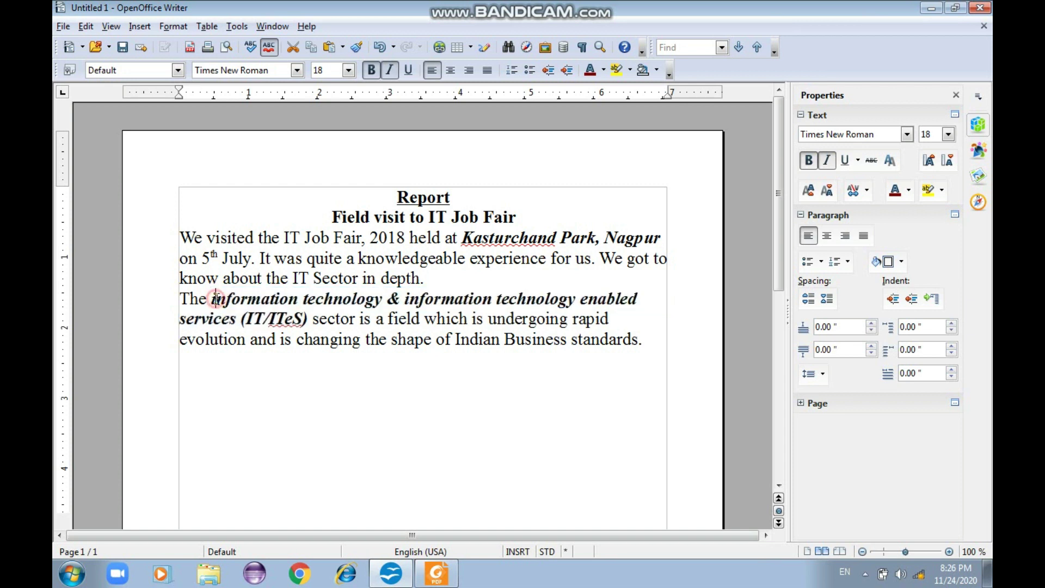
{"action": "key", "text": "BackSpace"}
{"action": "type", "text": "I"}
{"action": "key", "text": "ctrl+Right"}
{"action": "key", "text": "ctrl+Right"}
{"action": "key", "text": "ctrl+Right"}
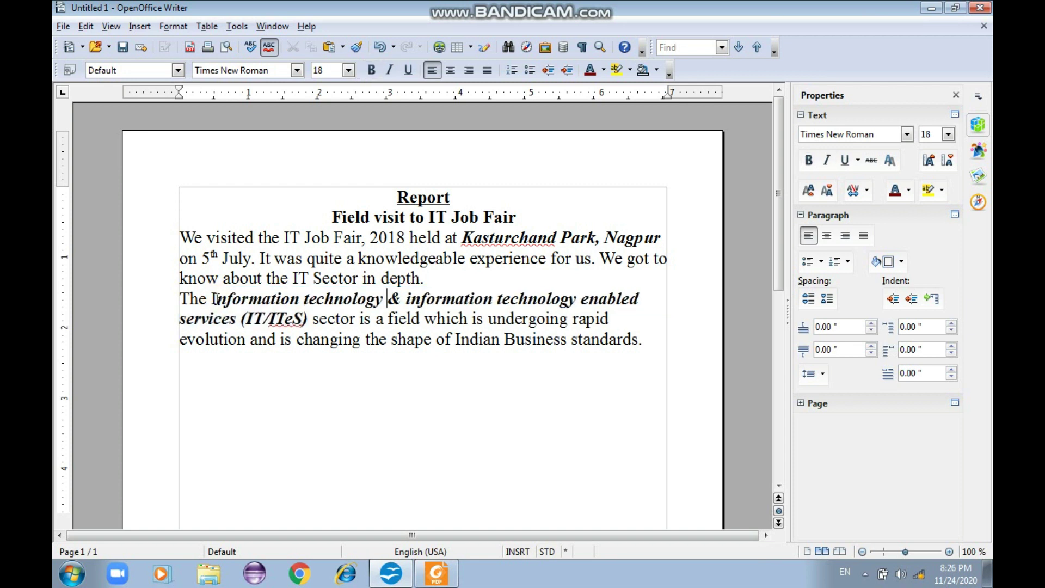
Check the PDF and capitalise the second "information", after the ampersand.
{"action": "key", "text": "alt+Tab"}
{"action": "key", "text": "alt+Tab"}
{"action": "key", "text": "ctrl+Right"}
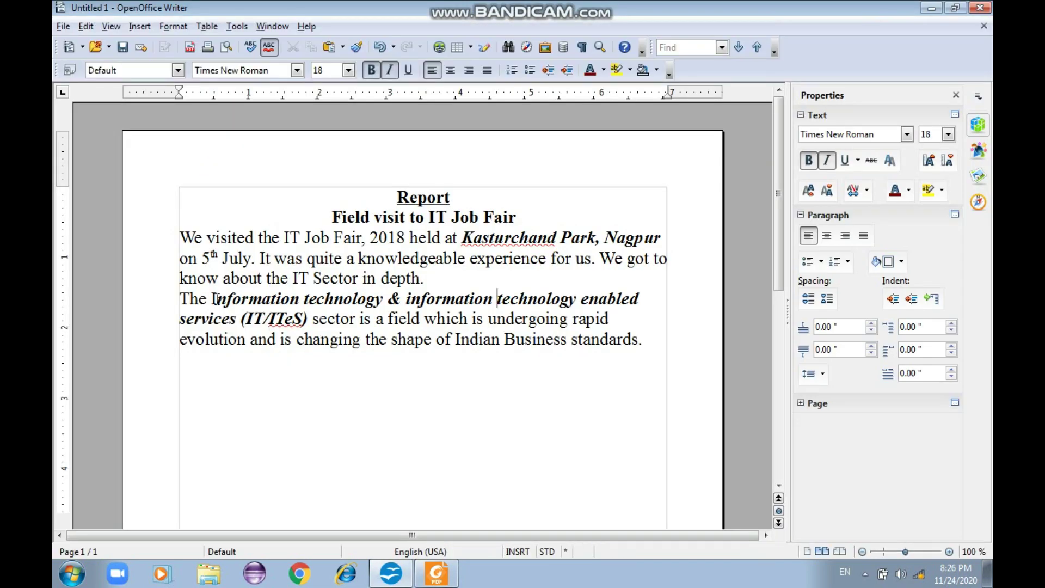
{"action": "left_click", "coordinate": [408, 299]}
{"action": "key", "text": "BackSpace"}
{"action": "type", "text": "I"}
Replace the initial letter of the first "Information" in the second paragraph with a new "I".
{"action": "key", "text": "Left"}
{"action": "key", "text": "Left"}
{"action": "key", "text": "Left"}
{"action": "key", "text": "Left"}
{"action": "key", "text": "ctrl+Left"}
{"action": "key", "text": "ctrl+Left"}
{"action": "key", "text": "shift+Right"}
{"action": "type", "text": "I"}
Switch to the PDF and examine the remainder of the sample report down to the end of its table on page 49.
{"action": "key", "text": "Down"}
{"action": "key", "text": "Down"}
{"action": "key", "text": "alt+Tab"}
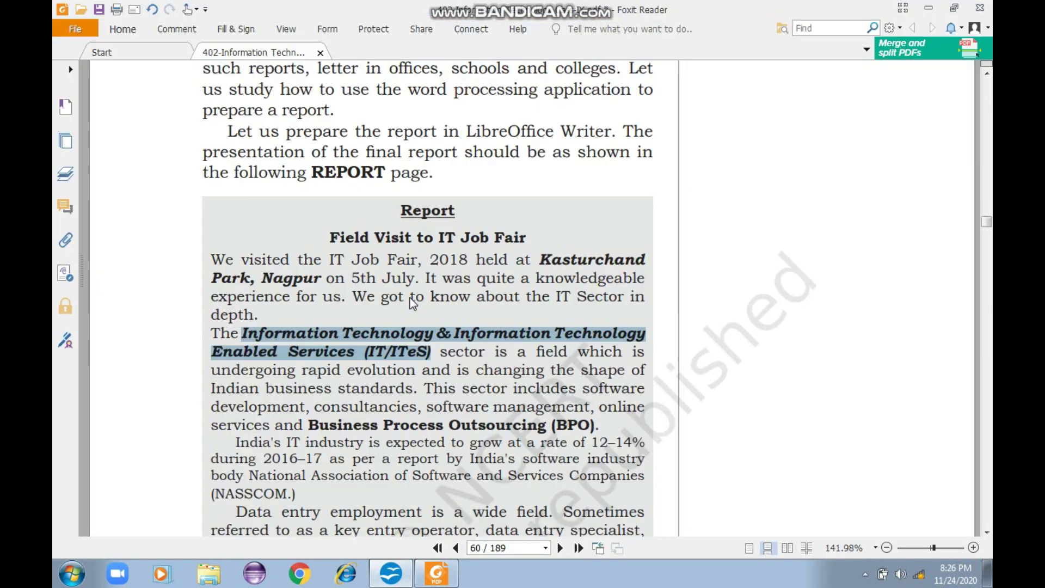
{"action": "left_click", "coordinate": [441, 370]}
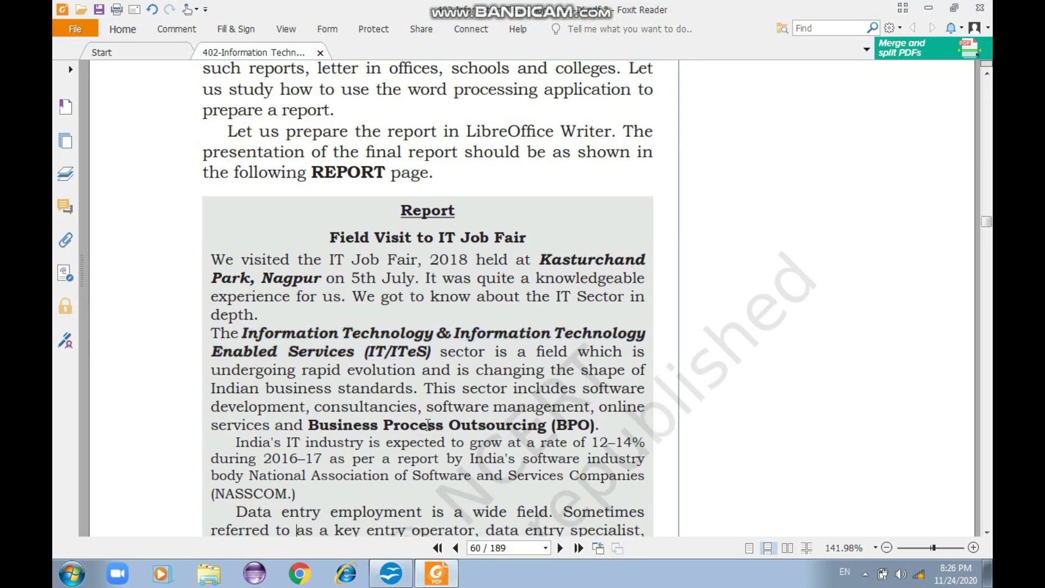
{"action": "scroll", "coordinate": [428, 424], "scroll_direction": "down", "scroll_amount": 8}
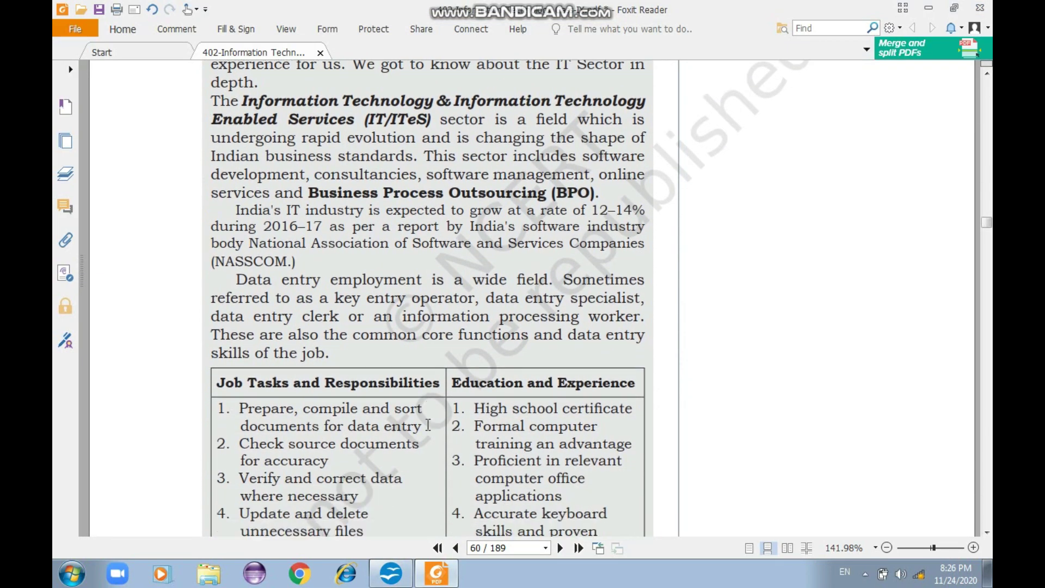
{"action": "scroll", "coordinate": [428, 424], "scroll_direction": "down", "scroll_amount": 2}
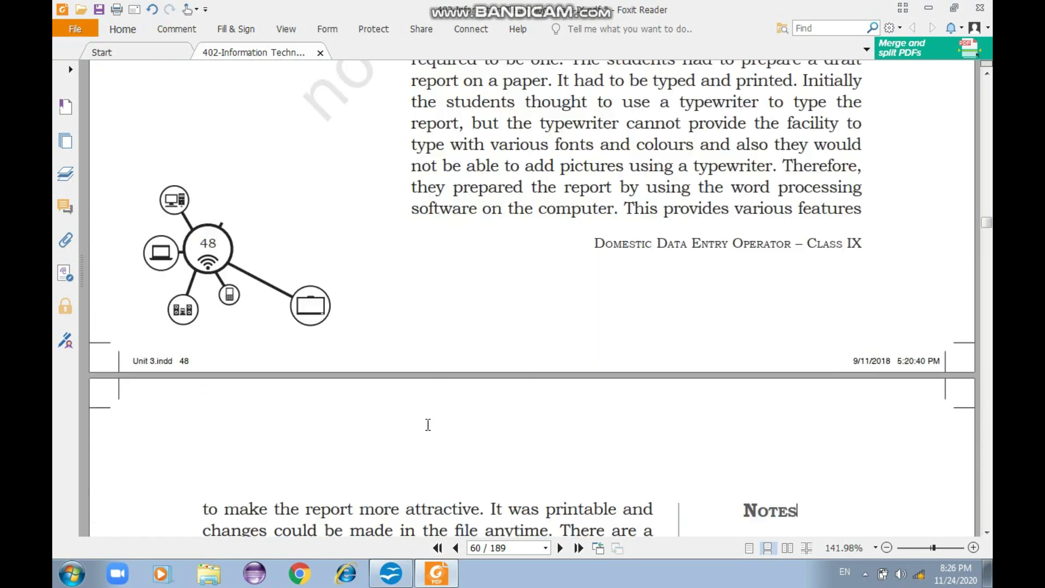
{"action": "scroll", "coordinate": [428, 424], "scroll_direction": "down", "scroll_amount": 8}
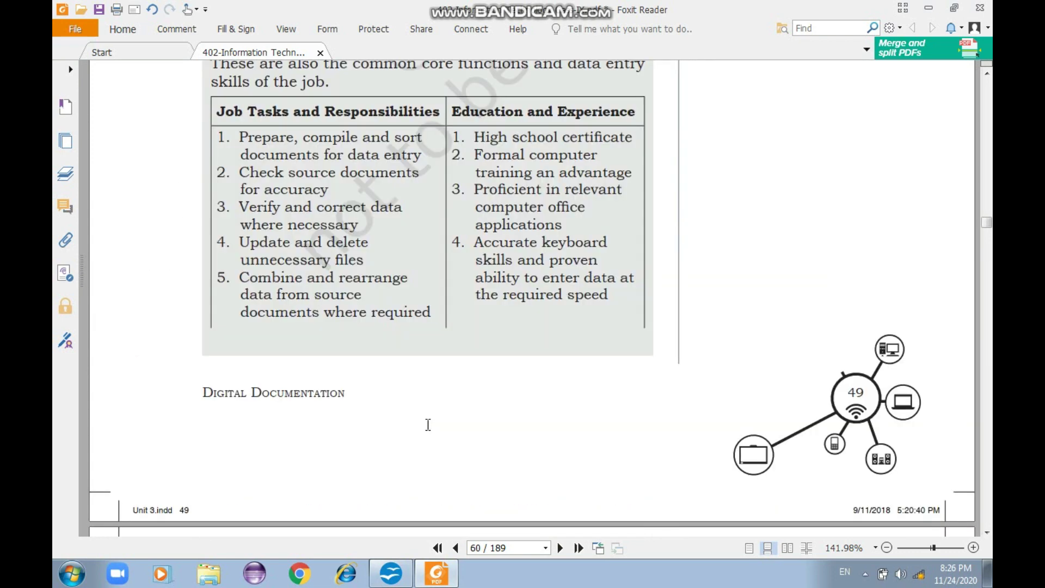
Return to Writer and insert a table with two columns and one row, leaving a blank line below the second paragraph.
{"action": "key", "text": "alt+Tab"}
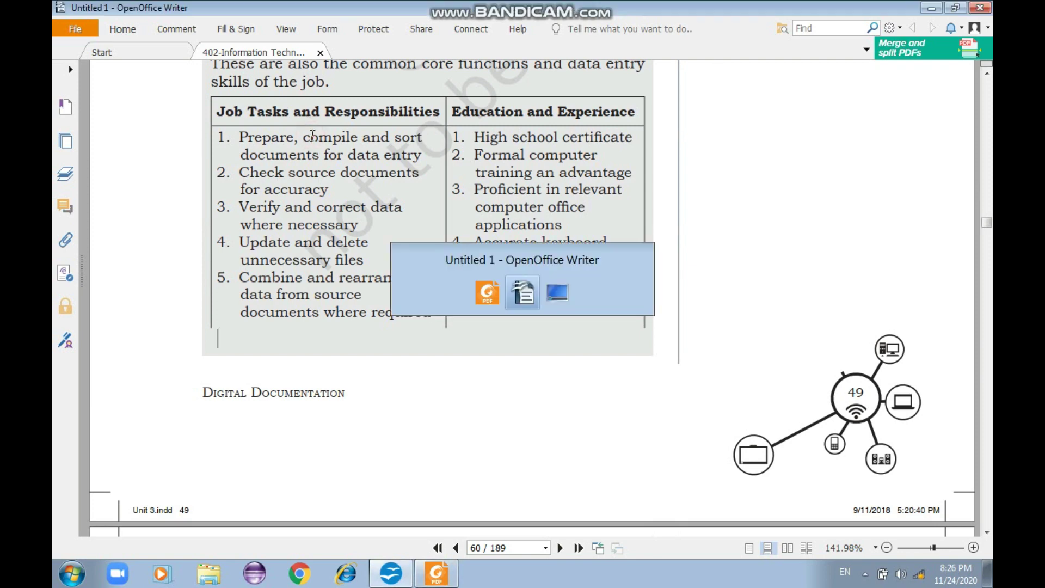
{"action": "left_click", "coordinate": [655, 338]}
{"action": "key", "text": "Return"}
{"action": "key", "text": "Return"}
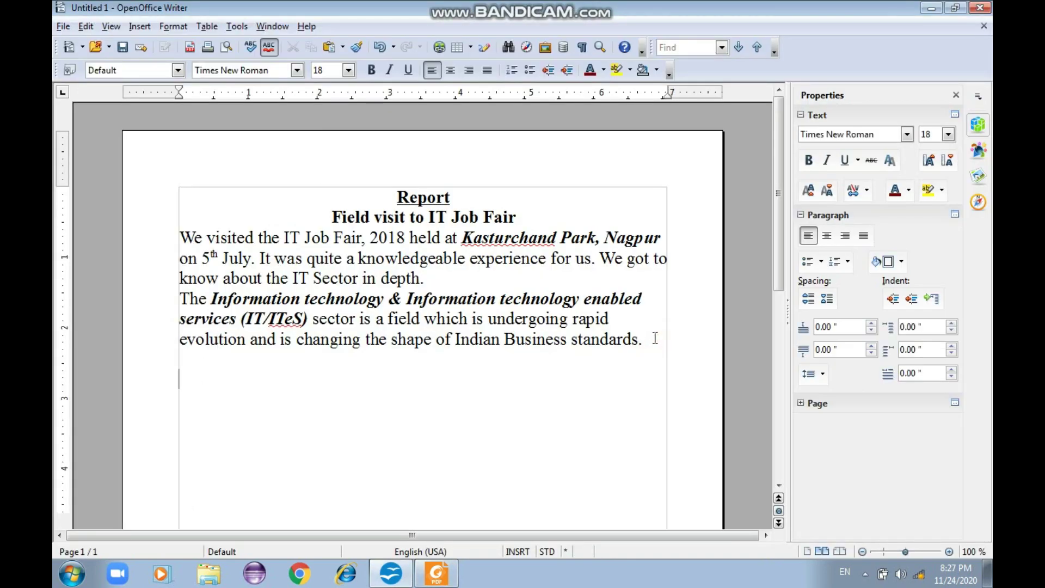
{"action": "left_click", "coordinate": [469, 50]}
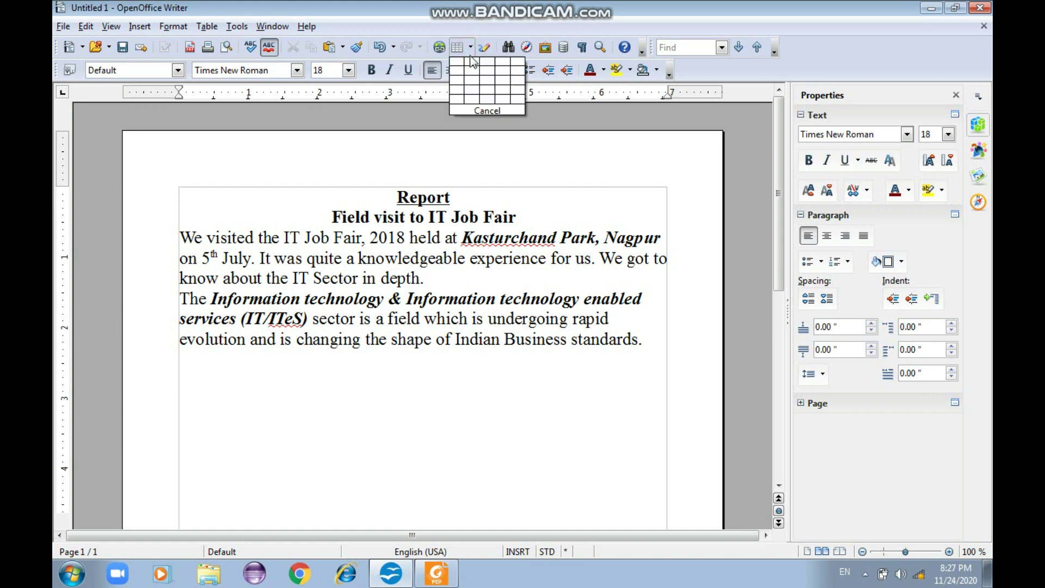
{"action": "left_click", "coordinate": [472, 61]}
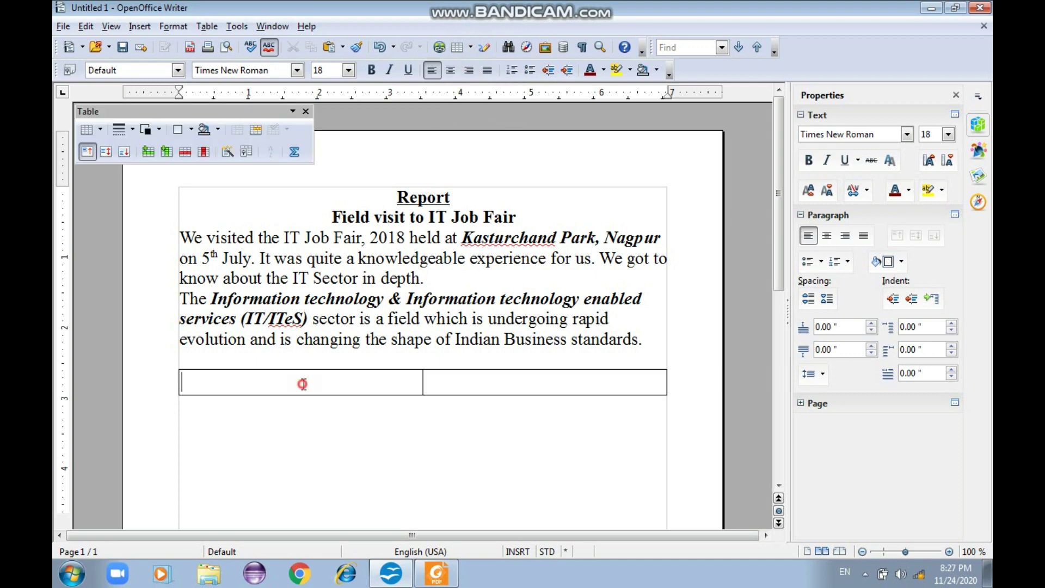
Copy the heading "Job Tasks and Responsibilities" from the PDF into the table's first cell.
{"action": "key", "text": "alt+Tab"}
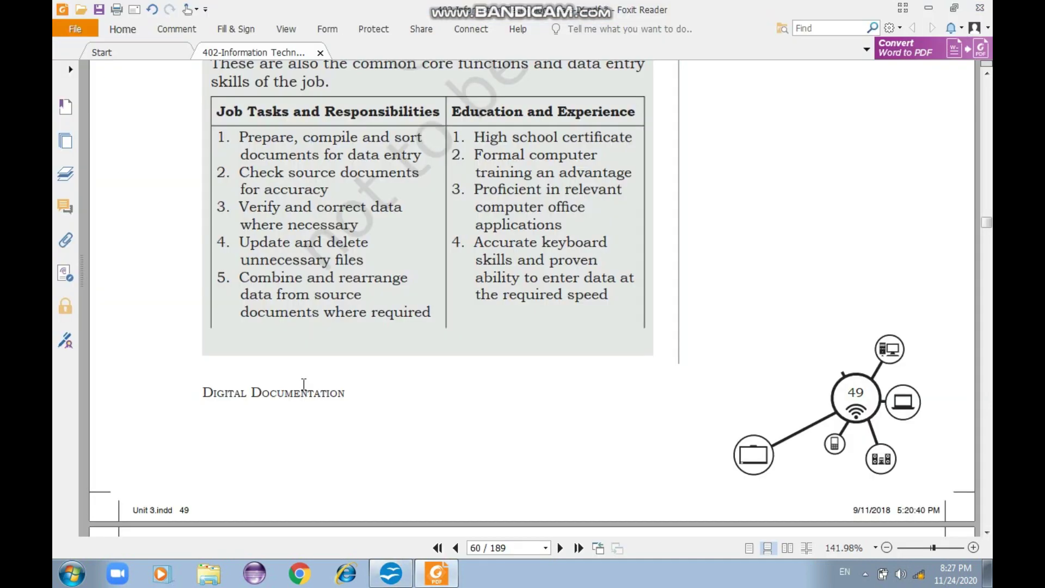
{"action": "left_click_drag", "start_coordinate": [218, 109], "coordinate": [483, 94]}
{"action": "key", "text": "ctrl+c"}
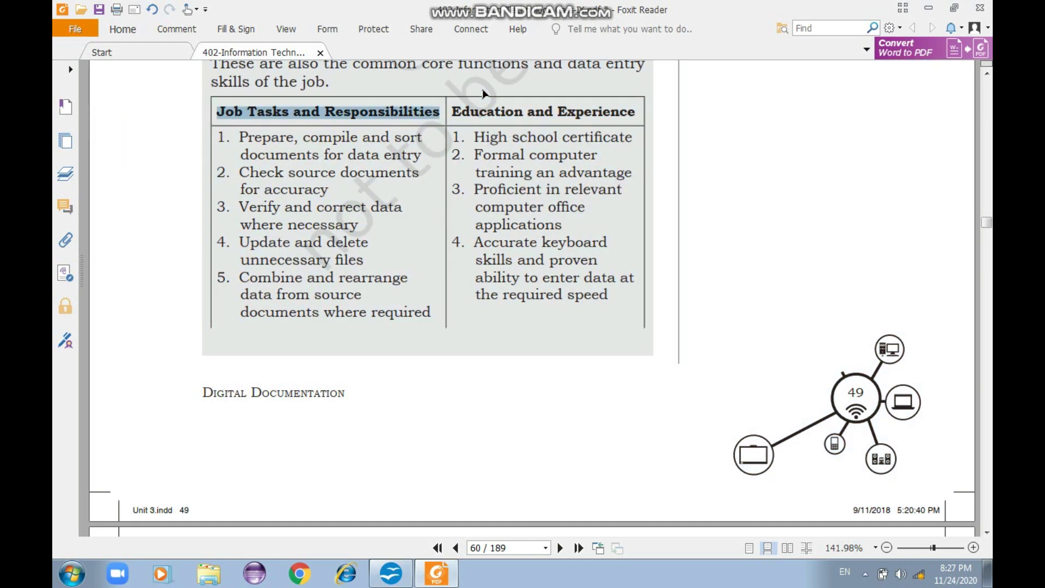
{"action": "key", "text": "alt+Tab"}
{"action": "left_click", "coordinate": [263, 381]}
{"action": "key", "text": "ctrl+v"}
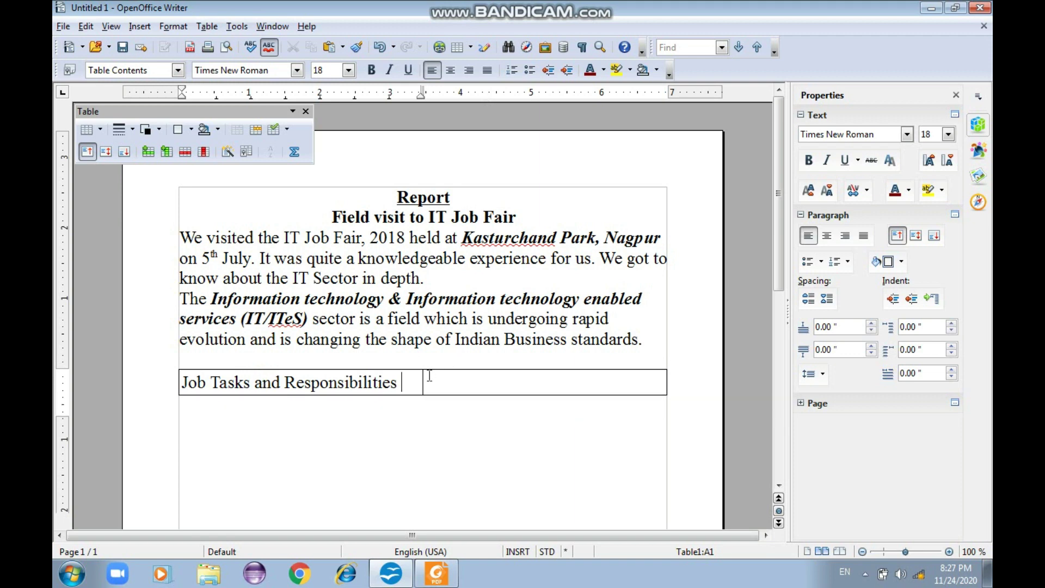
Copy the heading "Education and Experience" from the PDF into the table's second cell.
{"action": "key", "text": "alt+Tab"}
{"action": "left_click_drag", "start_coordinate": [453, 111], "coordinate": [634, 112]}
{"action": "key", "text": "ctrl+c"}
{"action": "key", "text": "alt+Tab"}
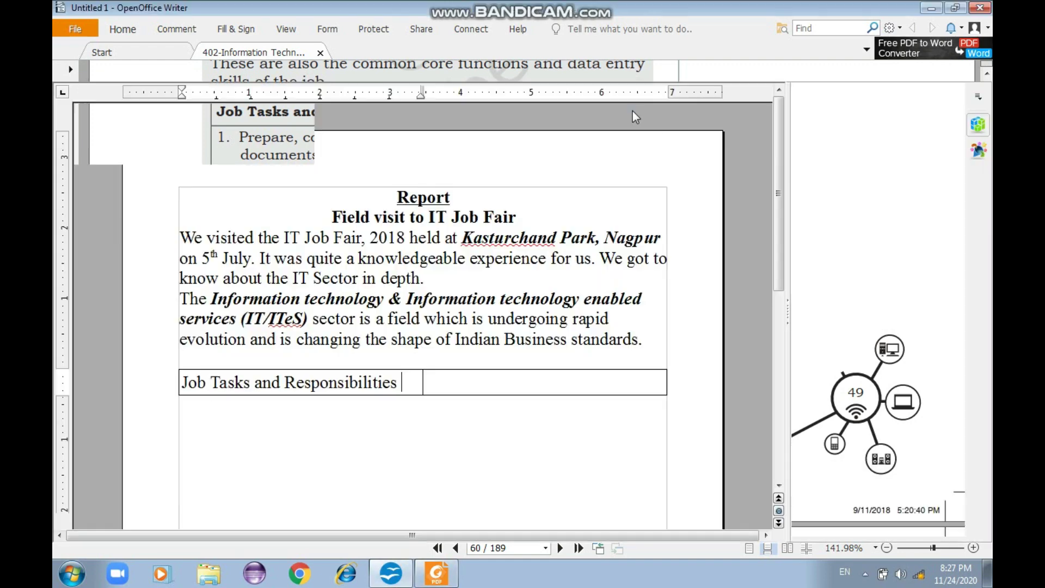
{"action": "key", "text": "ctrl+v"}
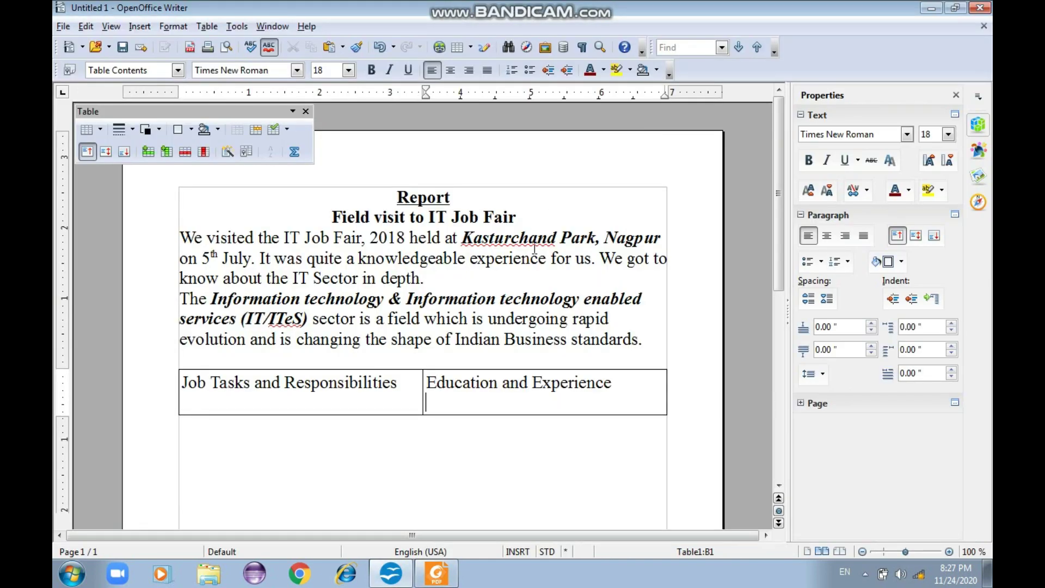
Make both table headings, "Education and Experience" and "Job Tasks and Responsibilities", bold.
{"action": "key", "text": "shift+Home"}
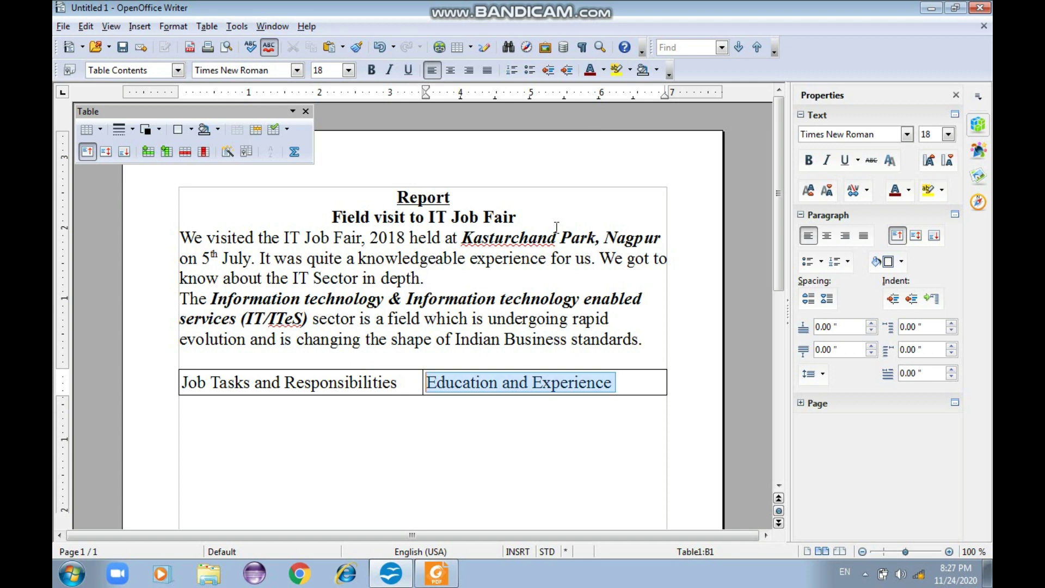
{"action": "key", "text": "ctrl+b"}
{"action": "left_click", "coordinate": [640, 339]}
{"action": "left_click", "coordinate": [572, 339]}
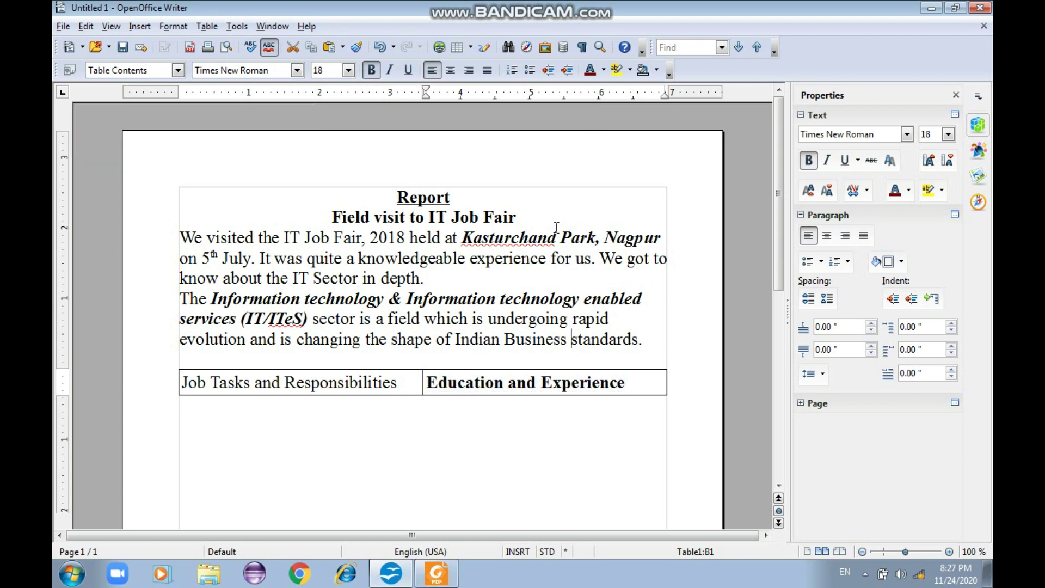
{"action": "left_click_drag", "start_coordinate": [413, 386], "coordinate": [106, 355]}
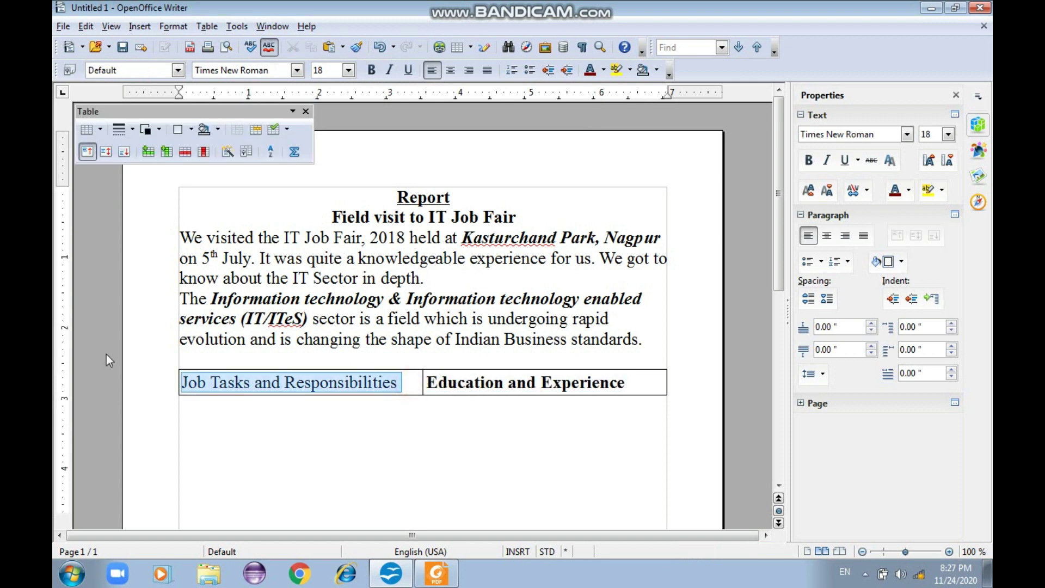
{"action": "key", "text": "ctrl+b"}
Add a second row to the table and check the PDF for the first job task.
{"action": "left_click", "coordinate": [635, 379]}
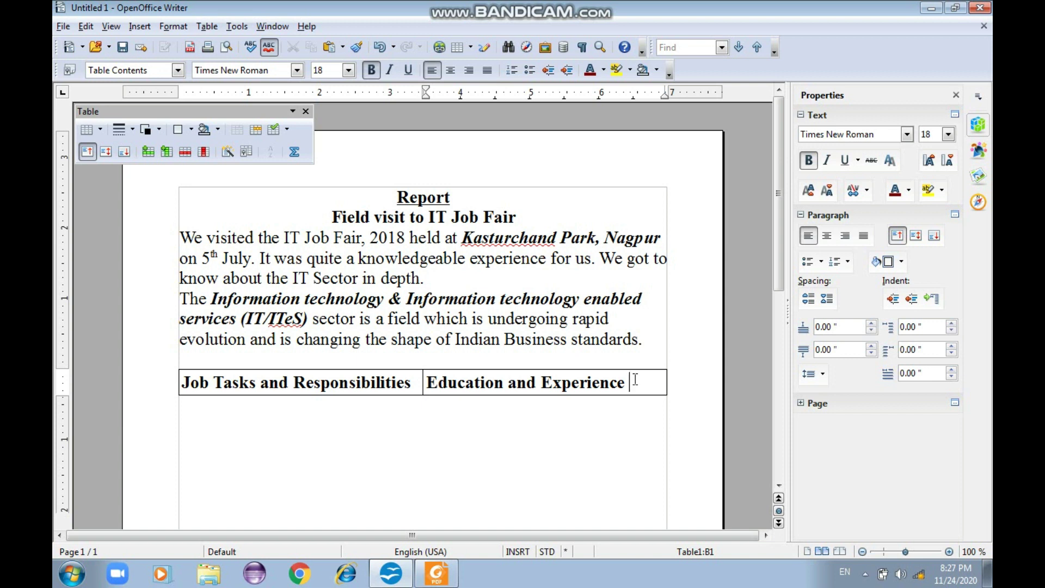
{"action": "key", "text": "Tab"}
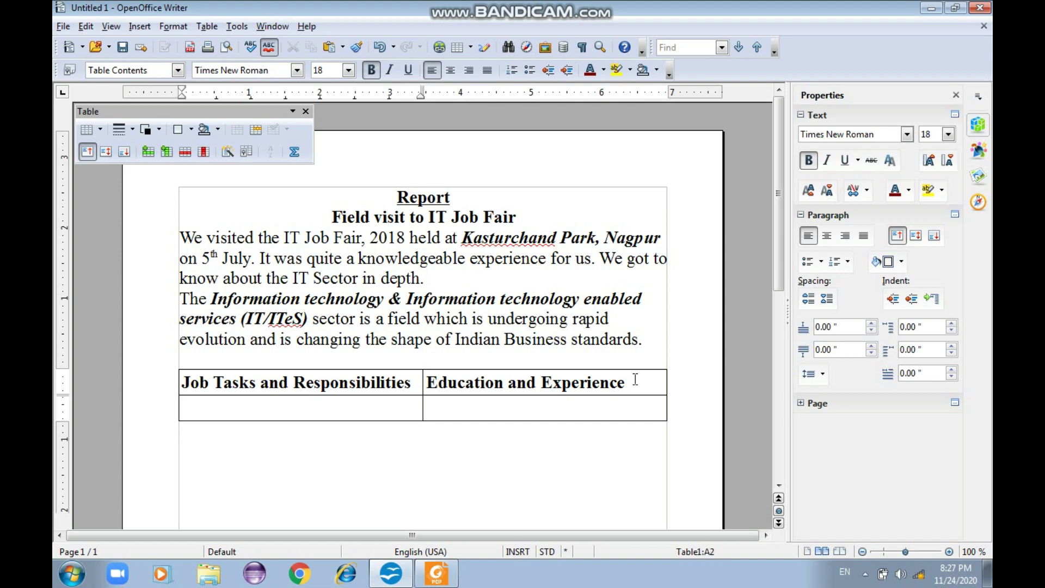
{"action": "key", "text": "alt+Tab"}
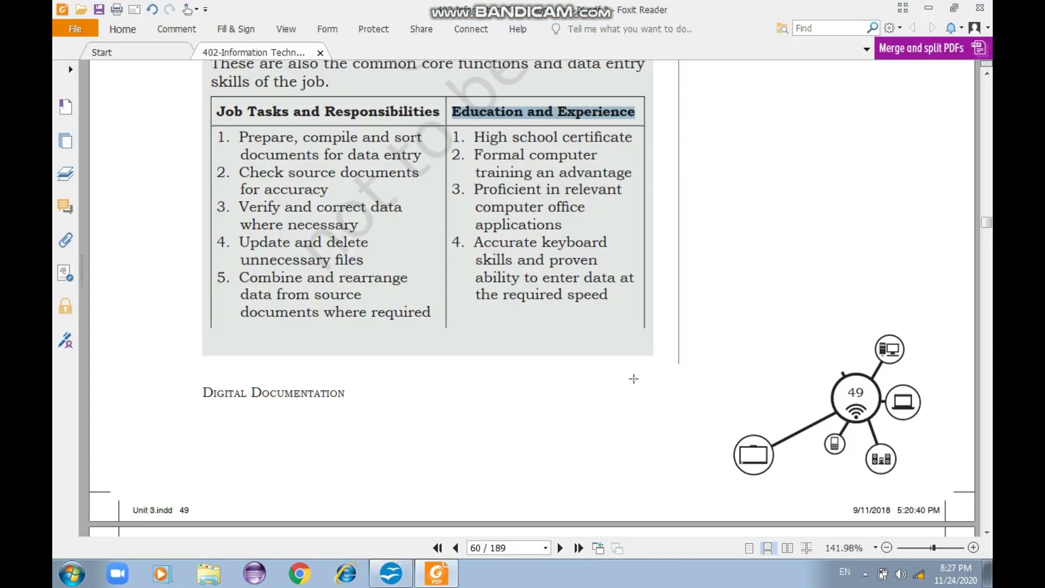
{"action": "key", "text": "alt+Tab"}
Enter "1. Prepare abd" in the new row's first cell, retyping the mistyped letters.
{"action": "type", "text": "1. p"}
{"action": "key", "text": "BackSpace"}
{"action": "type", "text": "b"}
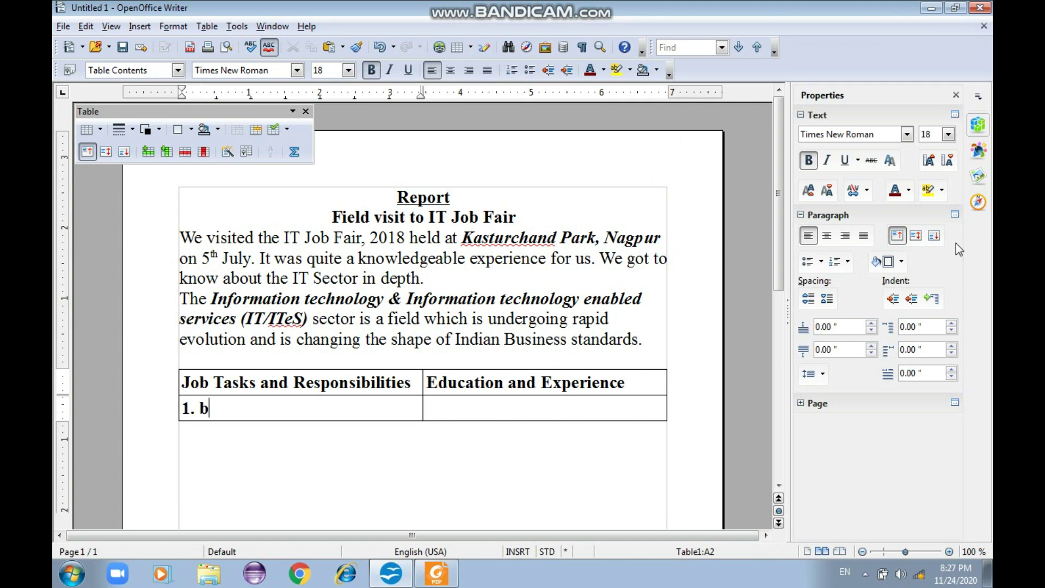
{"action": "type", "text": "Preaae"}
{"action": "key", "text": "BackSpace"}
{"action": "key", "text": "BackSpace"}
{"action": "key", "text": "BackSpace"}
{"action": "key", "text": "BackSpace"}
{"action": "key", "text": "BackSpace"}
{"action": "key", "text": "BackSpace"}
{"action": "key", "text": "BackSpace"}
{"action": "type", "text": "Prepare abd"}
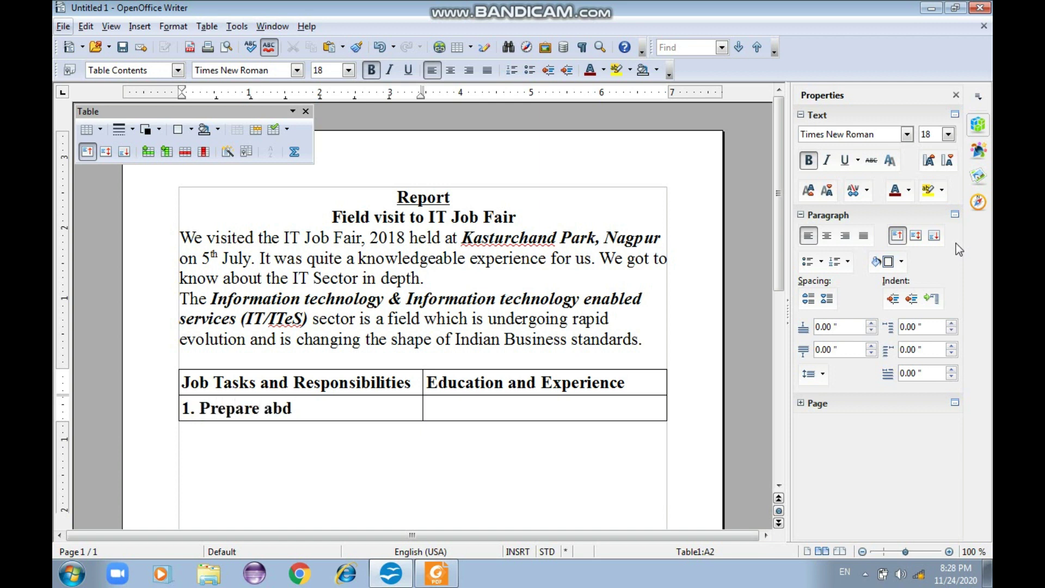
Undock and redock the Properties sidebar, and correct "abd" to "and" after "Prepare" in the first job task.
{"action": "double_click", "coordinate": [918, 462], "text": "ctrl"}
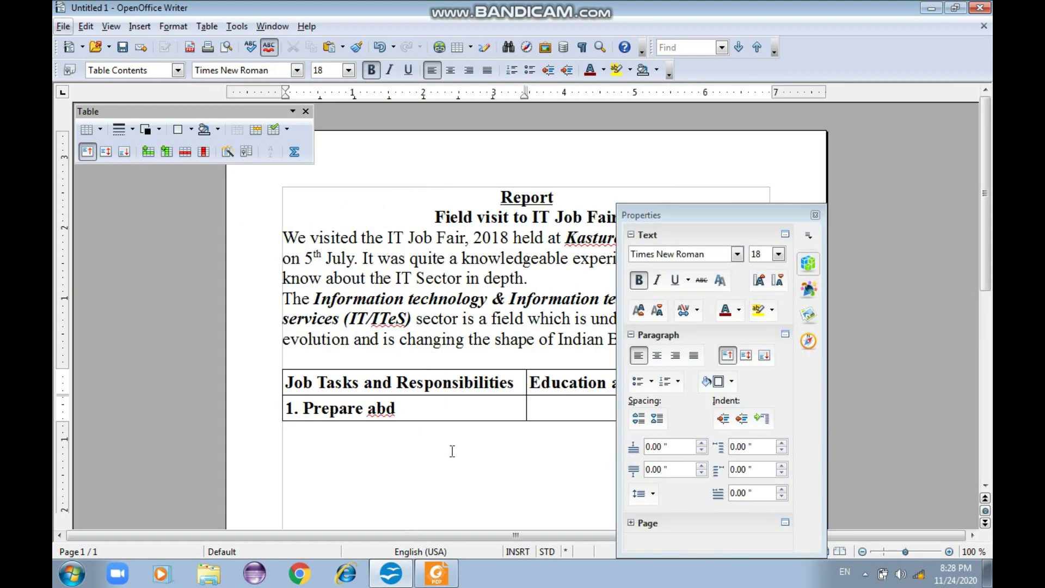
{"action": "double_click", "coordinate": [721, 214], "text": "ctrl"}
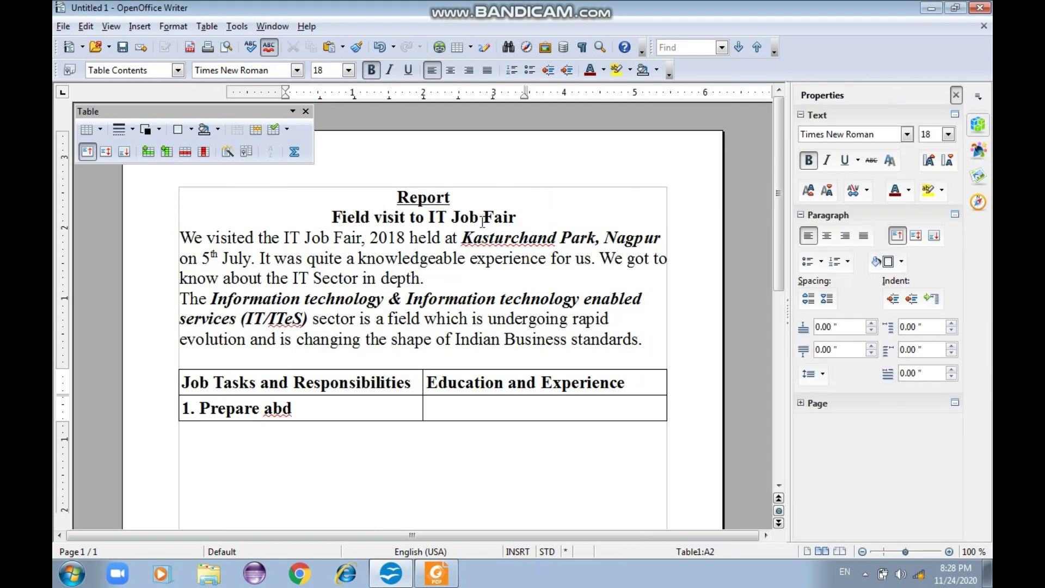
{"action": "key", "text": "BackSpace"}
{"action": "key", "text": "BackSpace"}
{"action": "key", "text": "BackSpace"}
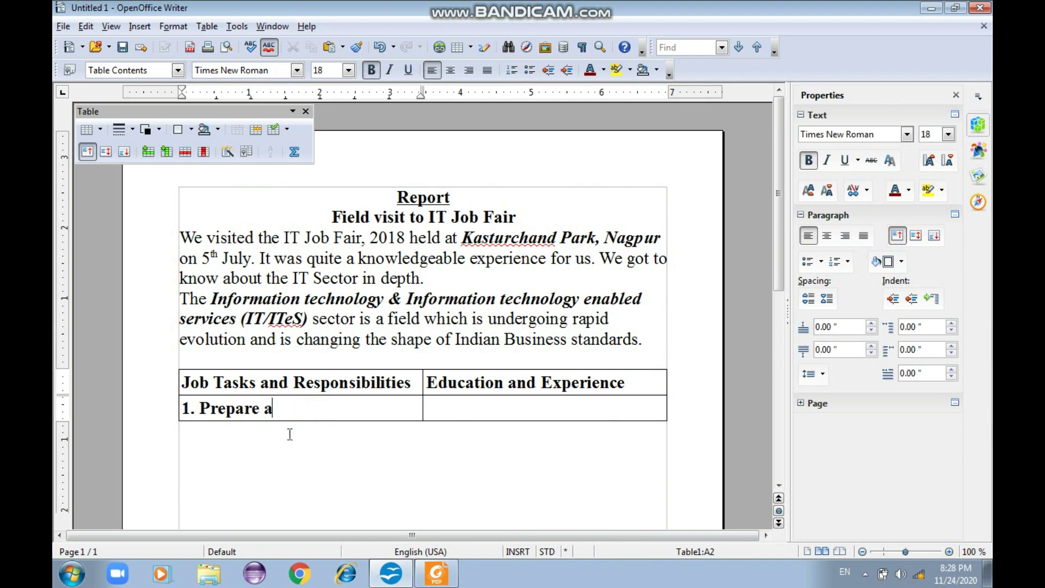
{"action": "type", "text": "nd"}
Check the job tasks list in the PDF and add the numbers 2. to 5. on separate lines below "1. Prepare and".
{"action": "key", "text": "alt+Tab"}
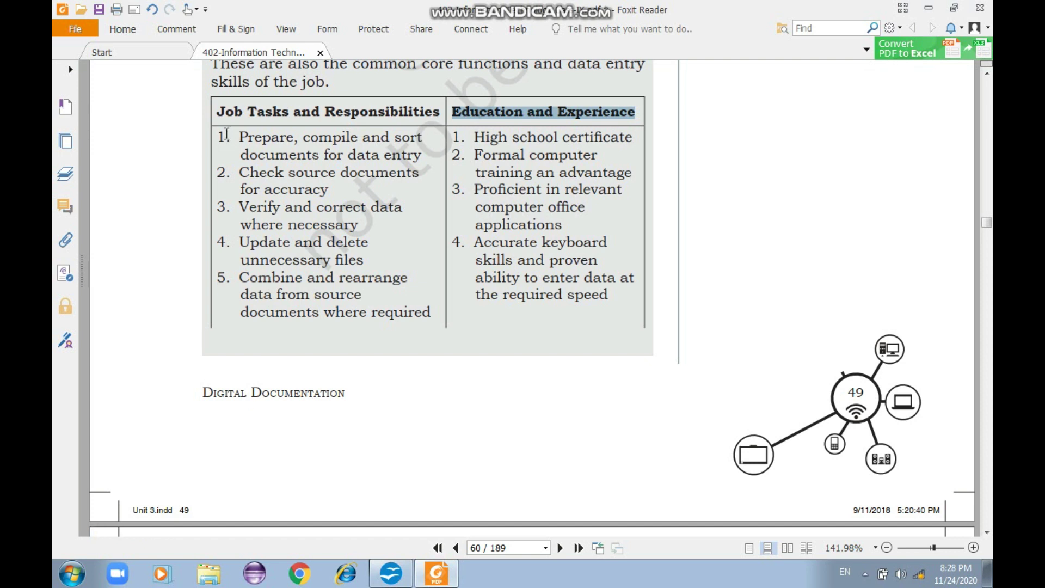
{"action": "left_click_drag", "start_coordinate": [220, 135], "coordinate": [255, 163]}
{"action": "left_click", "coordinate": [270, 187]}
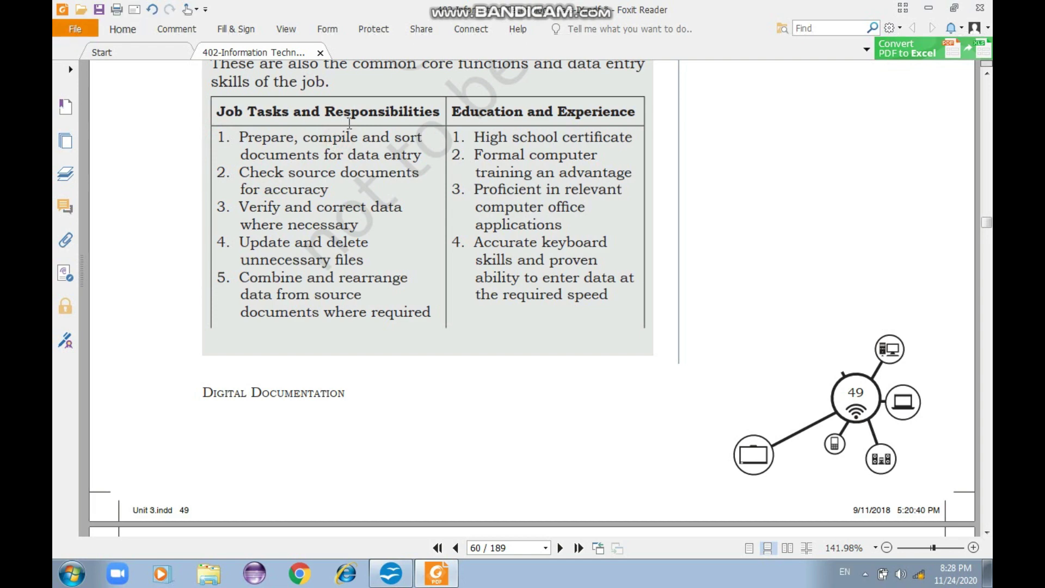
{"action": "key", "text": "alt+Tab"}
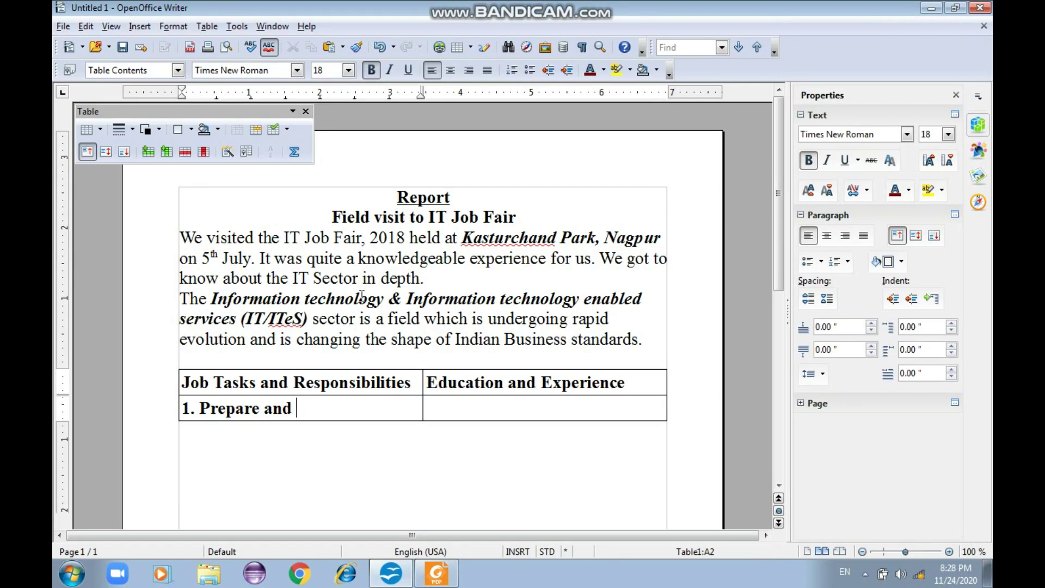
{"action": "key", "text": "Return"}
{"action": "type", "text": "2."}
{"action": "key", "text": "Return"}
{"action": "type", "text": "3."}
{"action": "key", "text": "Return"}
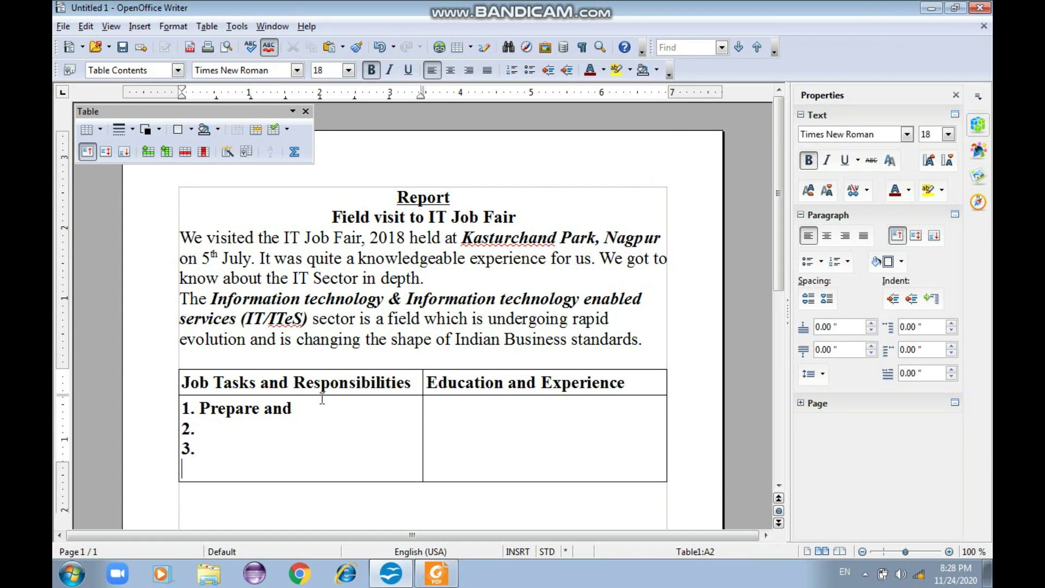
{"action": "type", "text": "4."}
{"action": "key", "text": "Return"}
{"action": "type", "text": "5."}
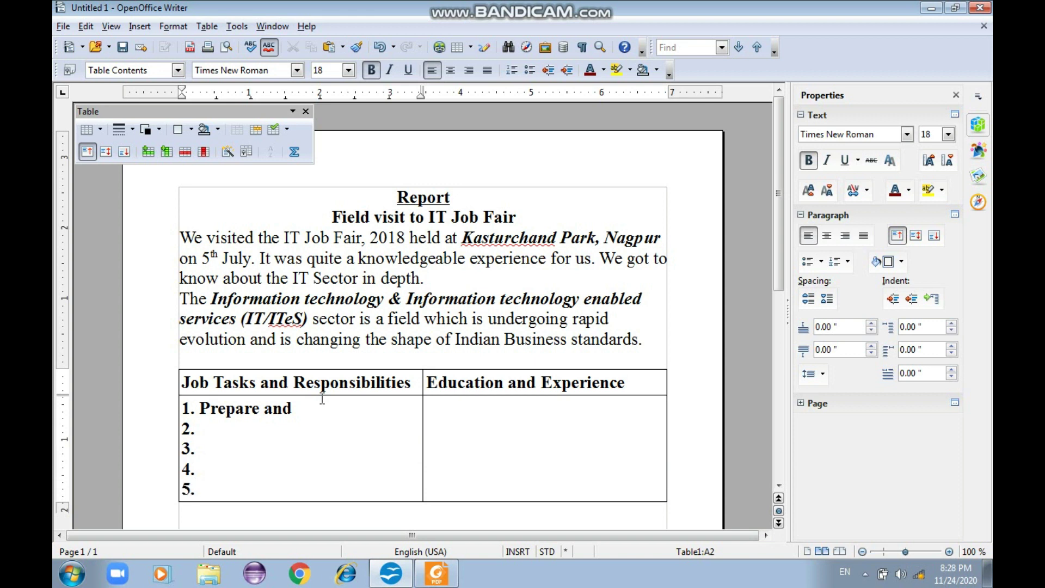
Enter the numbers 1. to 5. on separate lines in the cell below "Education and Experience".
{"action": "left_click", "coordinate": [430, 403]}
{"action": "type", "text": "1."}
{"action": "key", "text": "Return"}
{"action": "type", "text": "2."}
{"action": "key", "text": "Return"}
{"action": "type", "text": "3."}
{"action": "key", "text": "Return"}
{"action": "type", "text": "4."}
{"action": "key", "text": "Return"}
{"action": "type", "text": "5."}
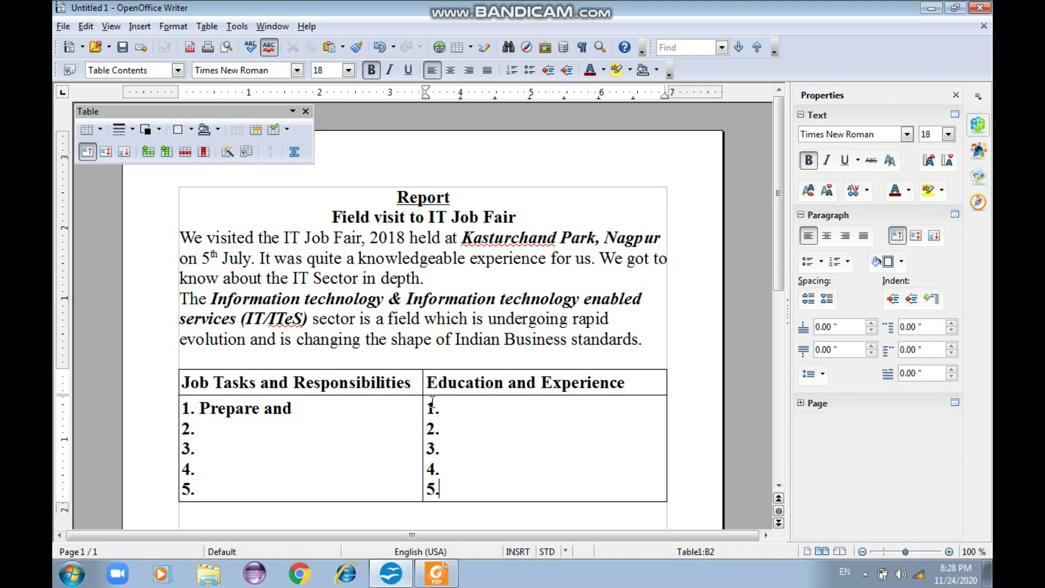
Switch to the PDF and examine the table's continuation on the following page and the text after it.
{"action": "key", "text": "alt+Tab"}
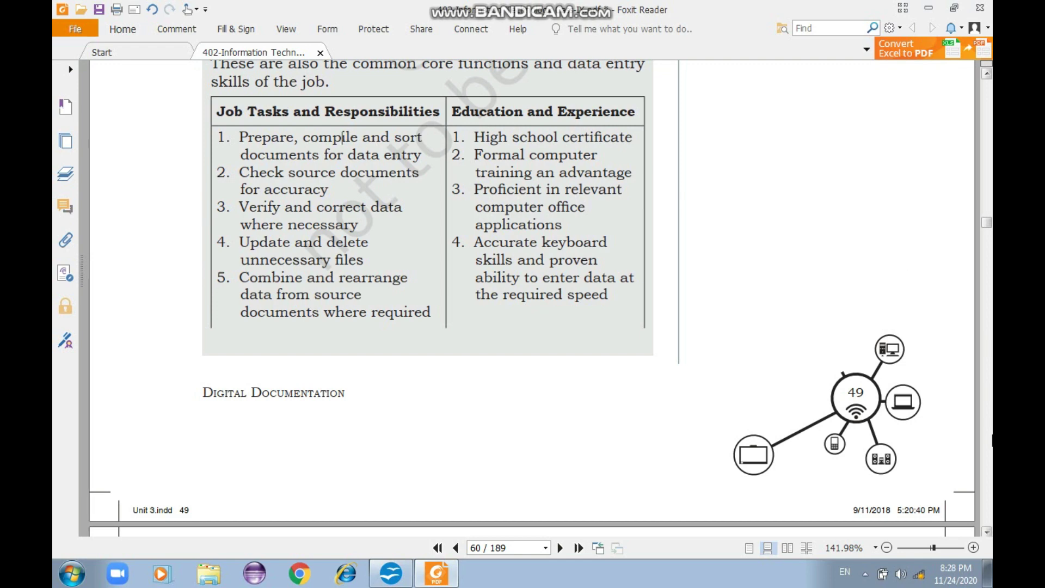
{"action": "left_click", "coordinate": [988, 532]}
{"action": "left_click", "coordinate": [987, 532]}
{"action": "left_click", "coordinate": [987, 532]}
{"action": "left_click", "coordinate": [987, 532]}
{"action": "left_click", "coordinate": [987, 532]}
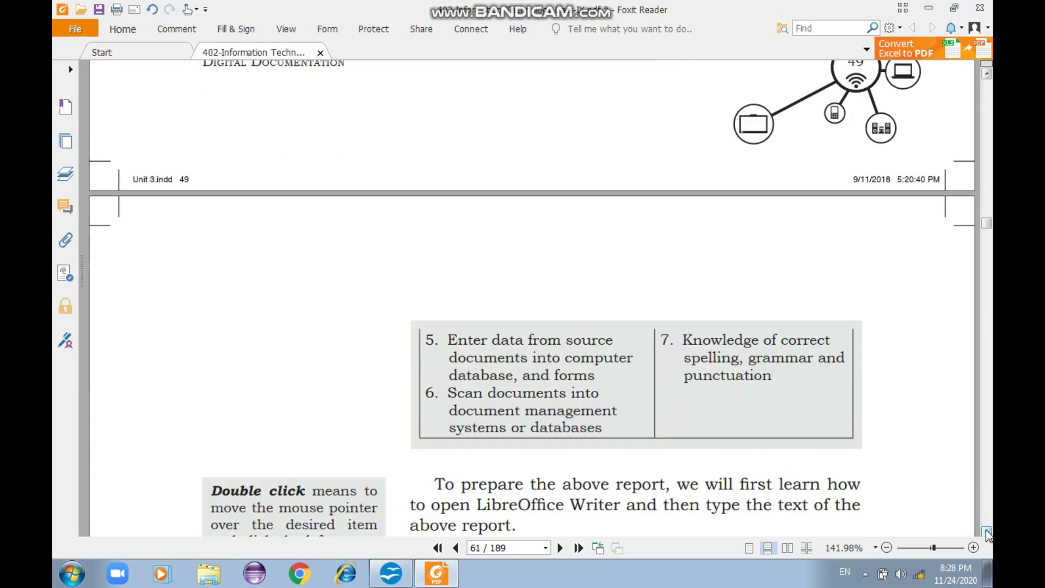
{"action": "left_click", "coordinate": [988, 532]}
{"action": "left_click", "coordinate": [987, 532]}
{"action": "left_click", "coordinate": [987, 532]}
{"action": "left_click", "coordinate": [987, 532]}
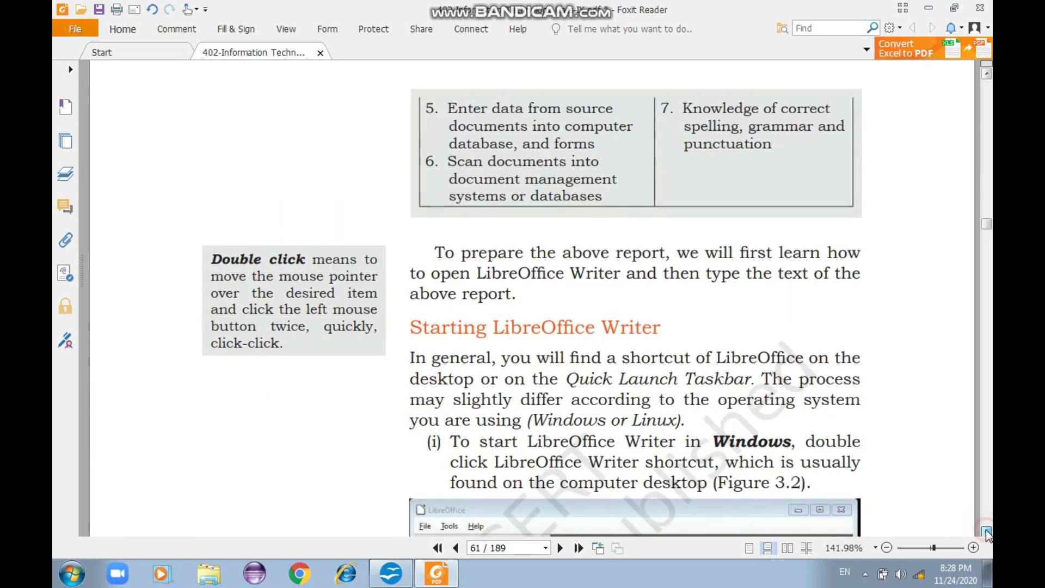
{"action": "left_click", "coordinate": [987, 532]}
{"action": "left_click", "coordinate": [987, 532]}
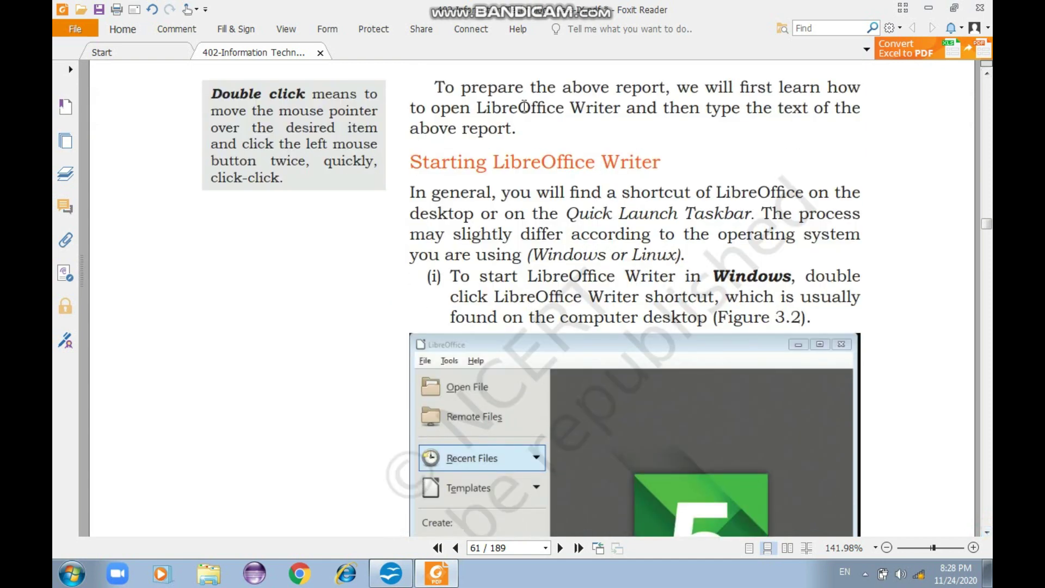
Switch to the Writer report and select only the word "visited" in the first body paragraph.
{"action": "key", "text": "alt+Tab"}
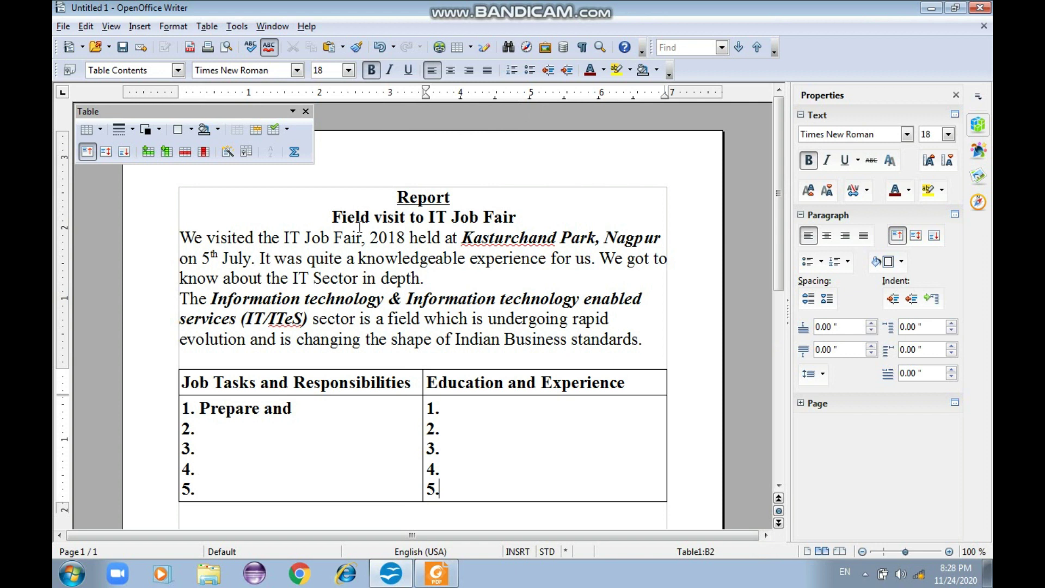
{"action": "left_click", "coordinate": [228, 235]}
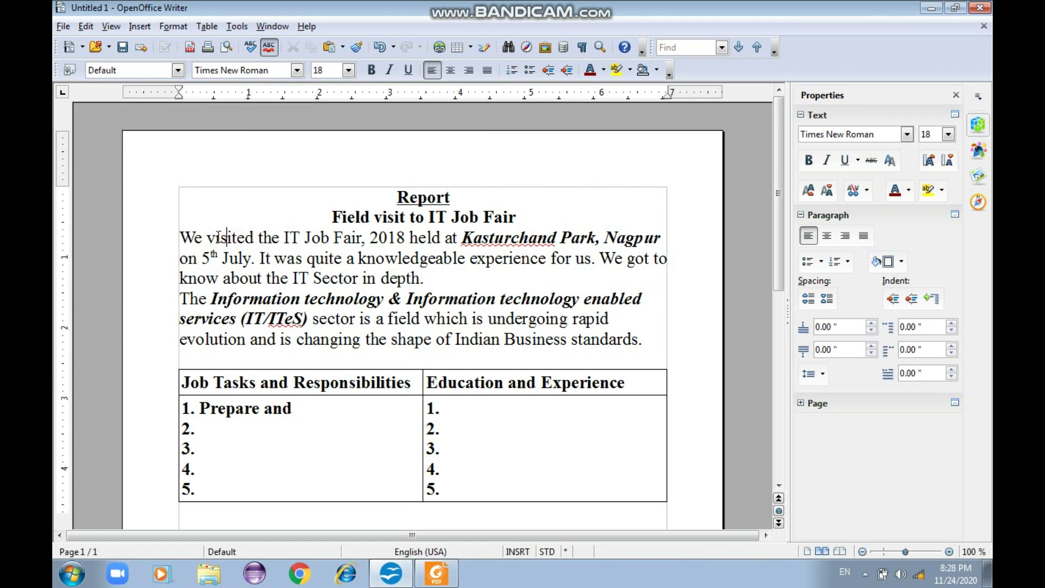
{"action": "left_click", "coordinate": [207, 238]}
{"action": "left_click_drag", "start_coordinate": [207, 237], "coordinate": [254, 237]}
{"action": "left_click", "coordinate": [240, 238]}
{"action": "double_click", "coordinate": [234, 238]}
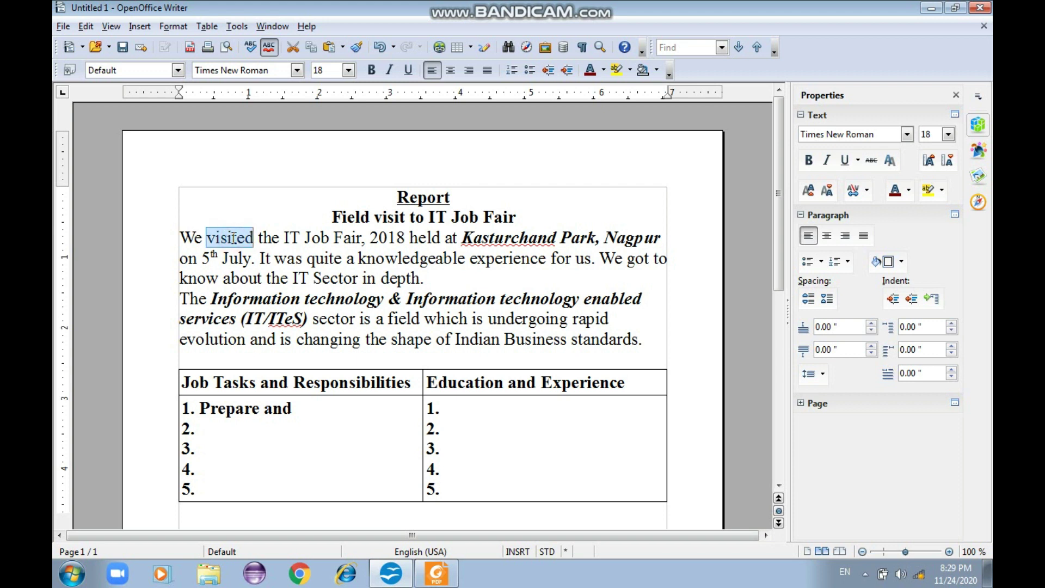
{"action": "left_click", "coordinate": [269, 239]}
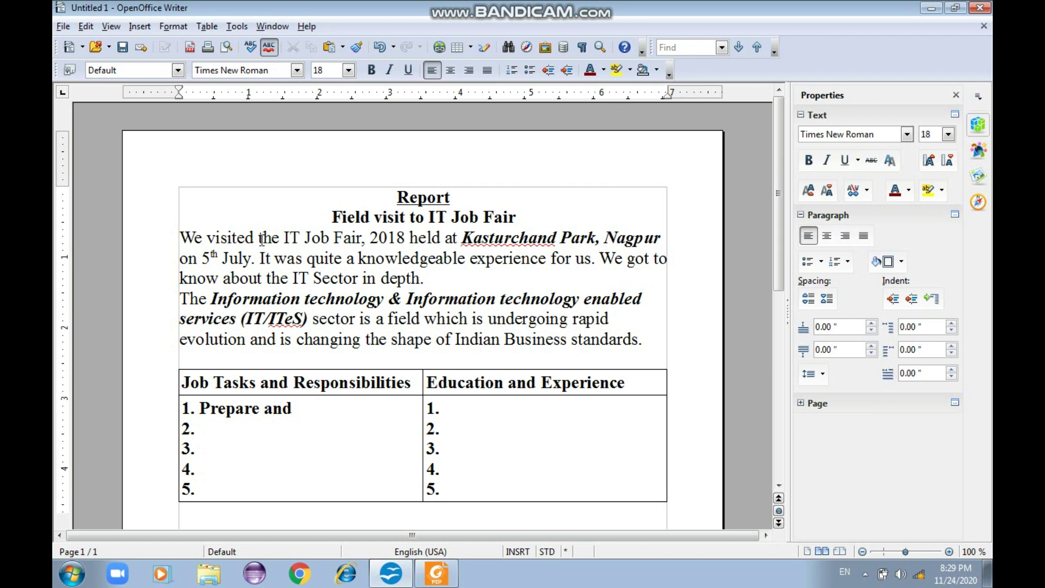
{"action": "double_click", "coordinate": [238, 236]}
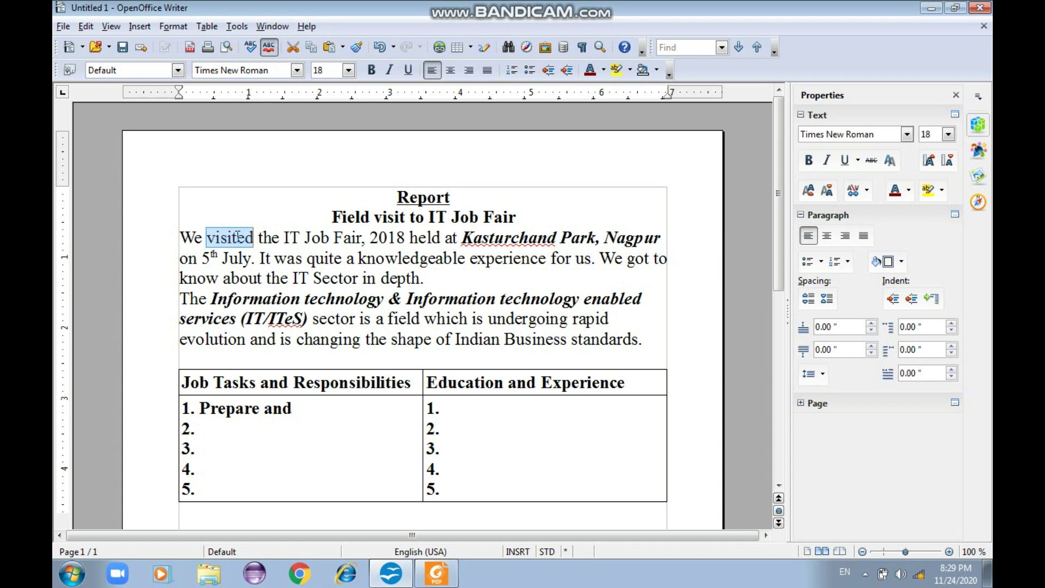
Select each of the three sentences of the first body paragraph in turn, ending with "We got to know about the IT Sector in depth.".
{"action": "triple_click", "coordinate": [267, 238]}
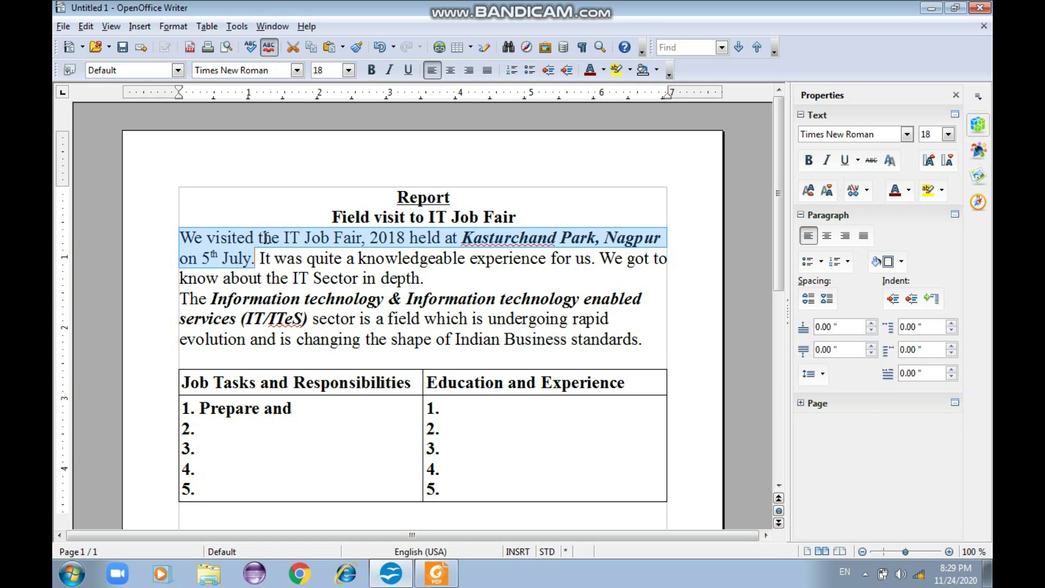
{"action": "triple_click", "coordinate": [266, 259]}
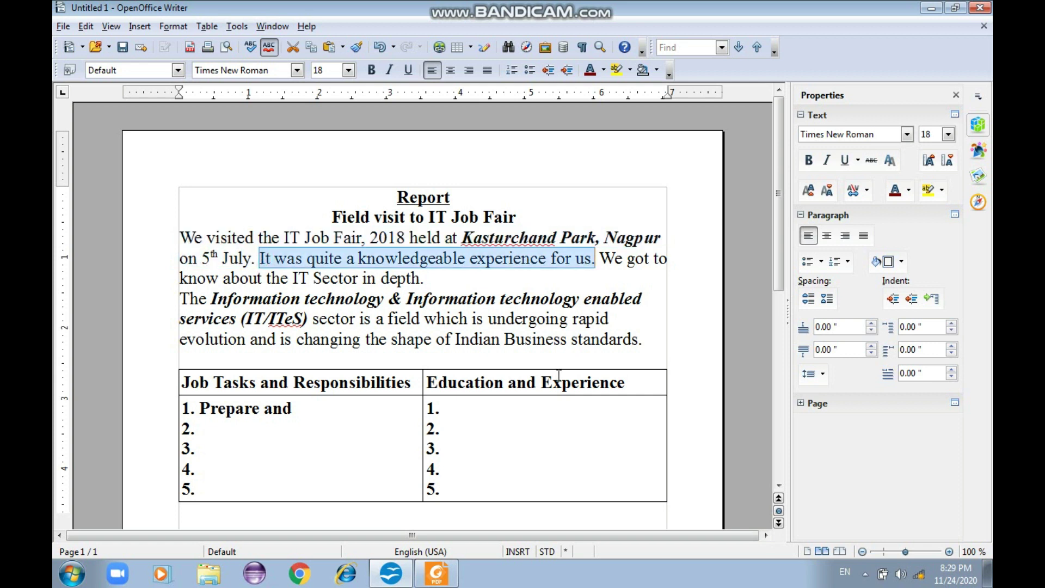
{"action": "triple_click", "coordinate": [617, 261]}
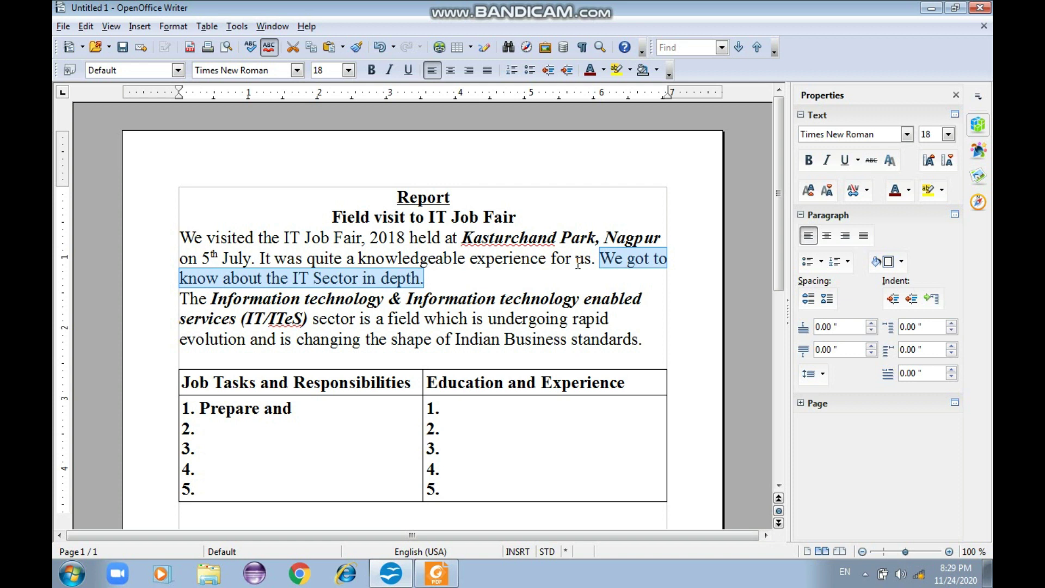
Select the word "2018" in the first body paragraph and extend the selection to the whole paragraph.
{"action": "left_click", "coordinate": [387, 239]}
{"action": "triple_click", "coordinate": [387, 240]}
{"action": "left_click", "coordinate": [387, 239]}
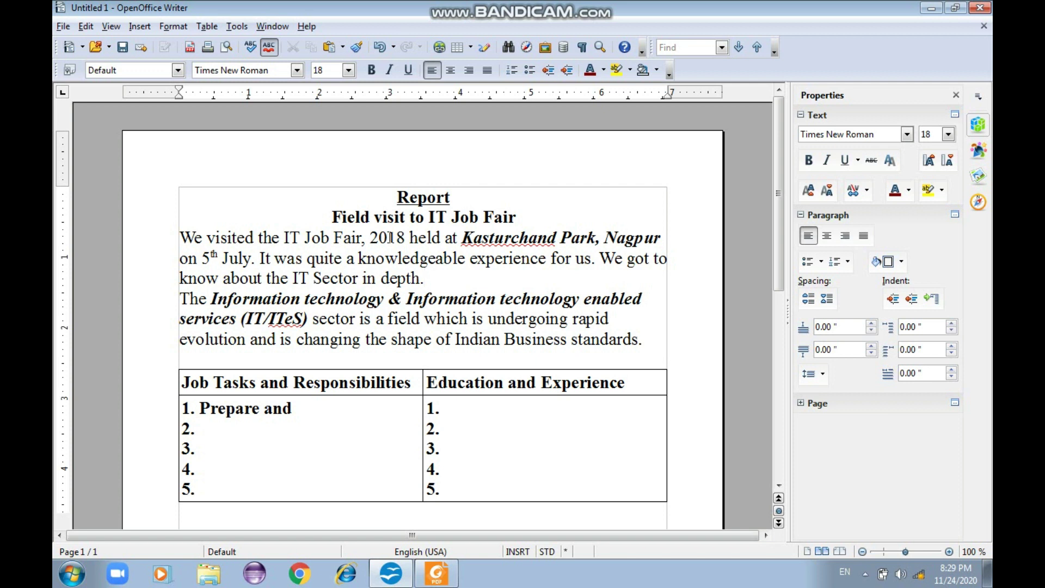
{"action": "triple_click", "coordinate": [391, 239]}
{"action": "left_click", "coordinate": [391, 238]}
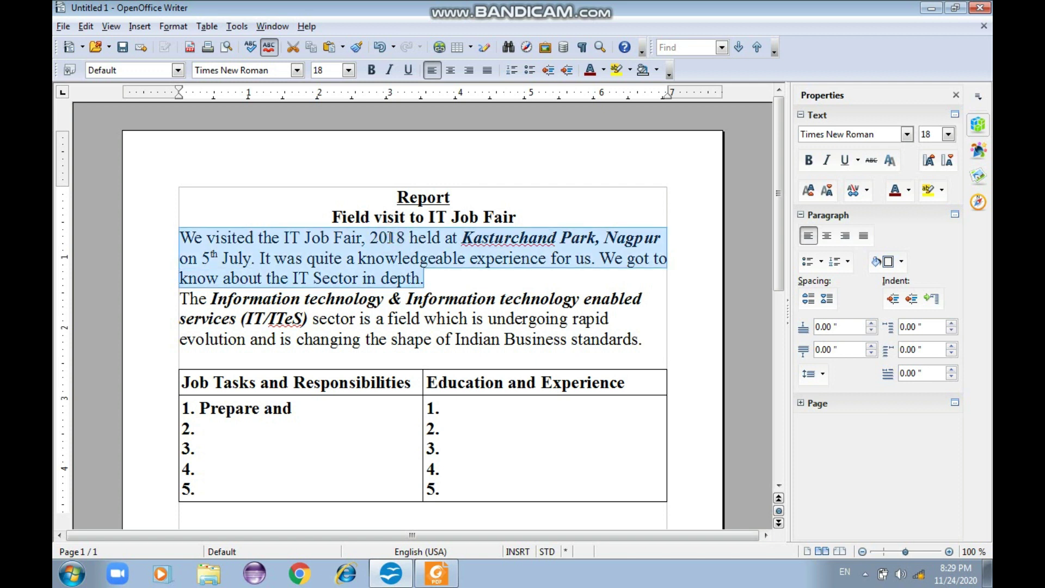
{"action": "double_click", "coordinate": [389, 238]}
{"action": "triple_click", "coordinate": [388, 238]}
{"action": "left_click", "coordinate": [388, 238]}
{"action": "double_click", "coordinate": [389, 238]}
{"action": "left_click", "coordinate": [388, 238]}
{"action": "left_click", "coordinate": [388, 238]}
{"action": "double_click", "coordinate": [388, 238]}
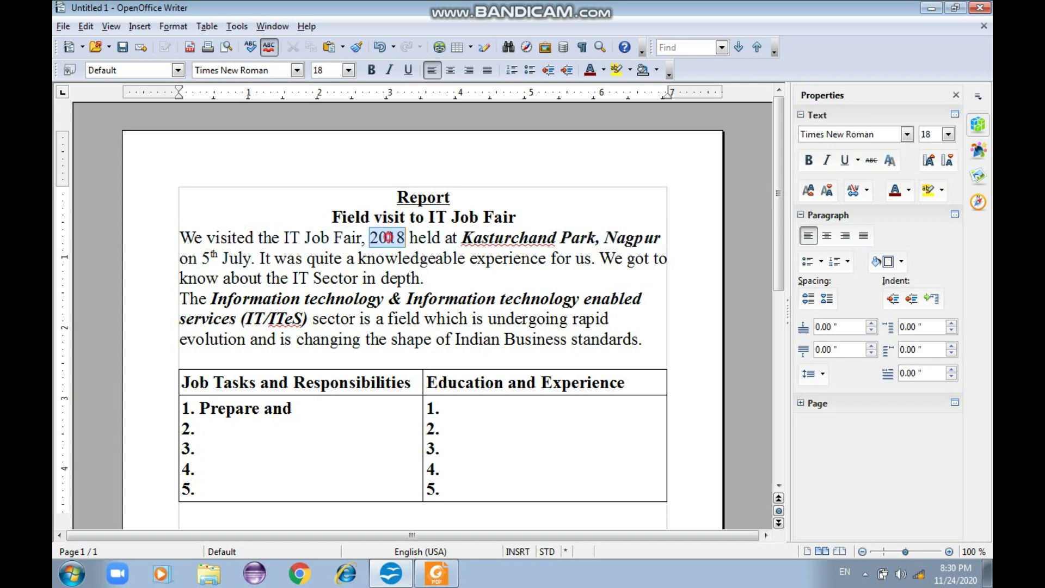
{"action": "triple_click", "coordinate": [390, 238]}
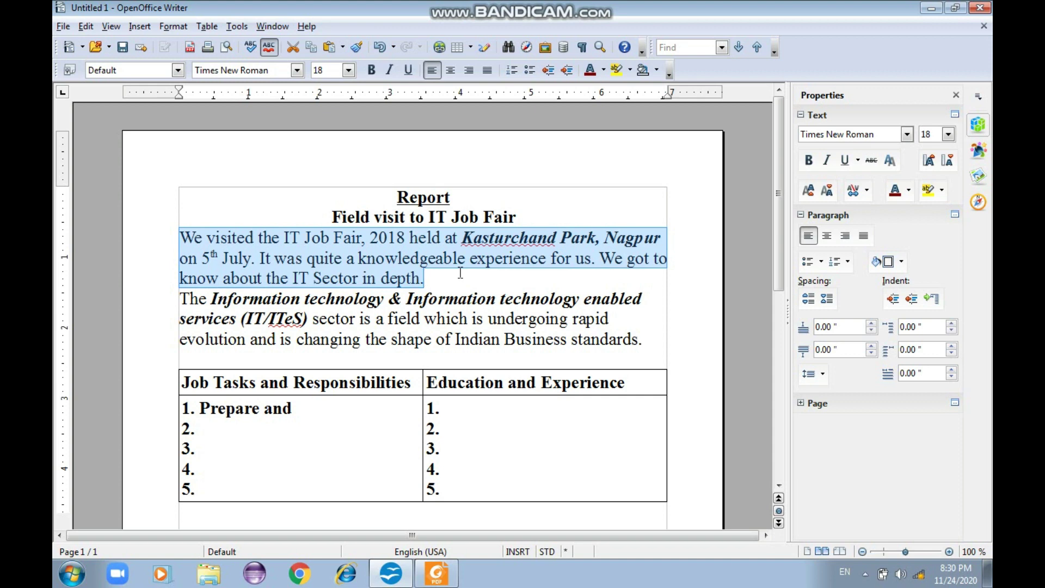
Switch to the PDF and read the ways of starting LibreOffice Writer and the steps under "Creating a document".
{"action": "key", "text": "alt+Tab"}
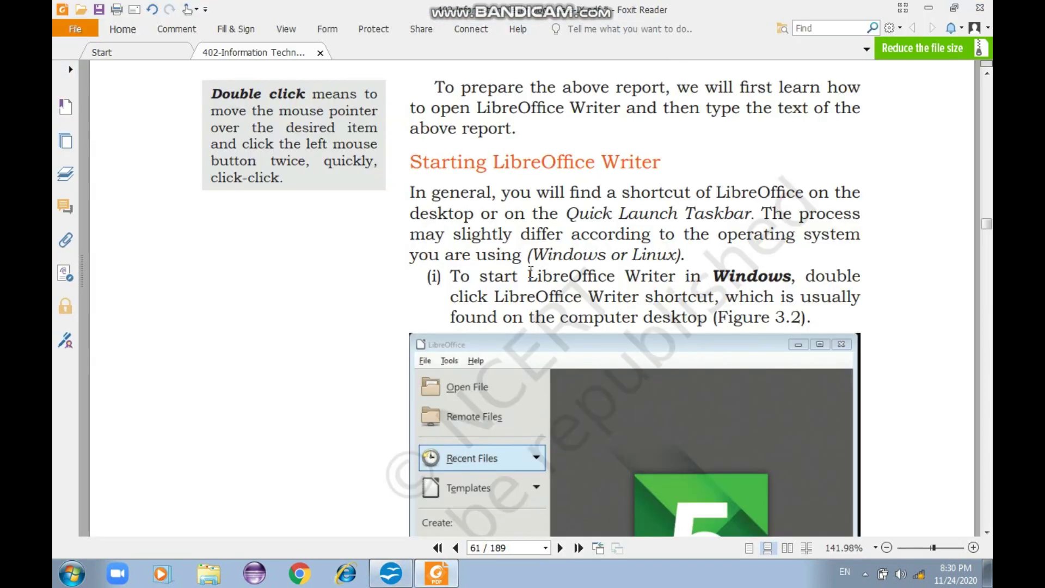
{"action": "left_click", "coordinate": [987, 532]}
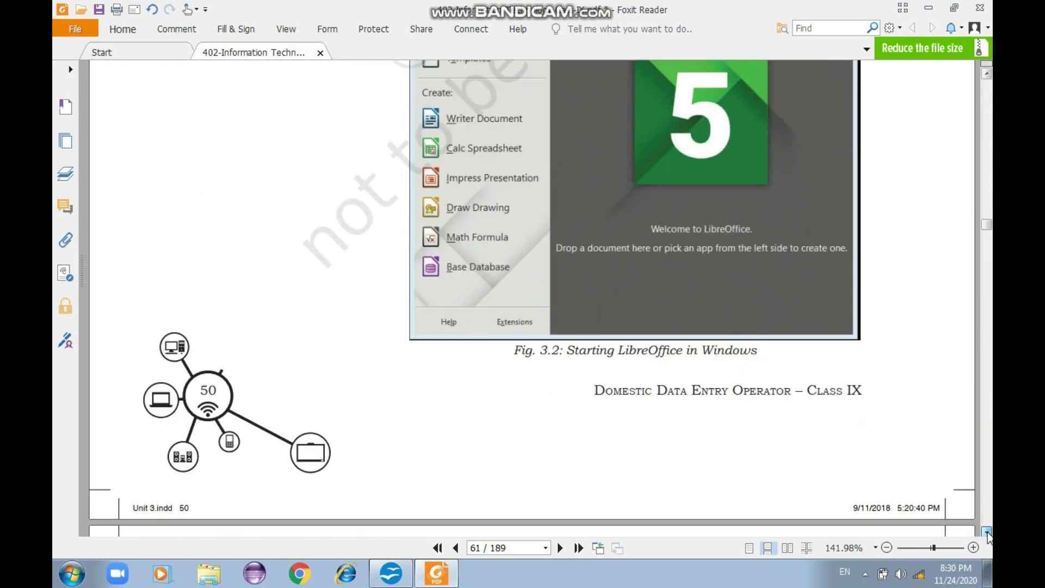
{"action": "left_click", "coordinate": [987, 532]}
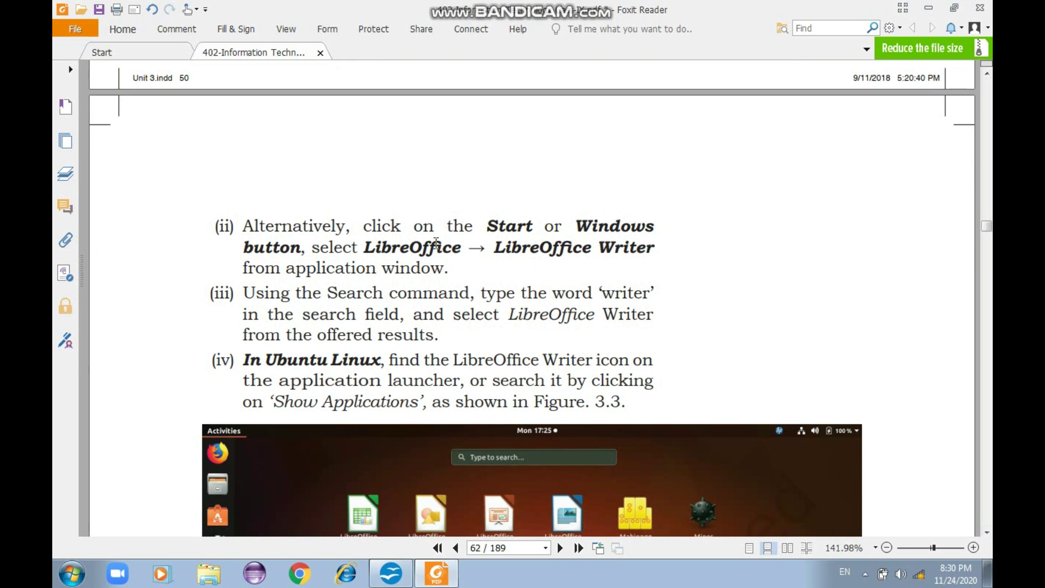
{"action": "left_click", "coordinate": [987, 532]}
{"action": "left_click", "coordinate": [987, 532]}
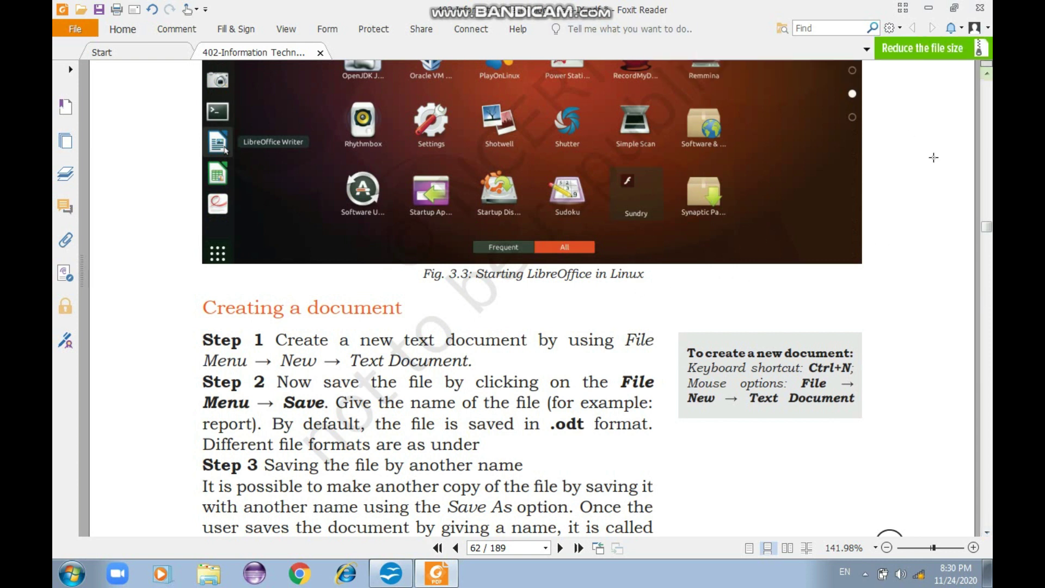
{"action": "left_click", "coordinate": [987, 532]}
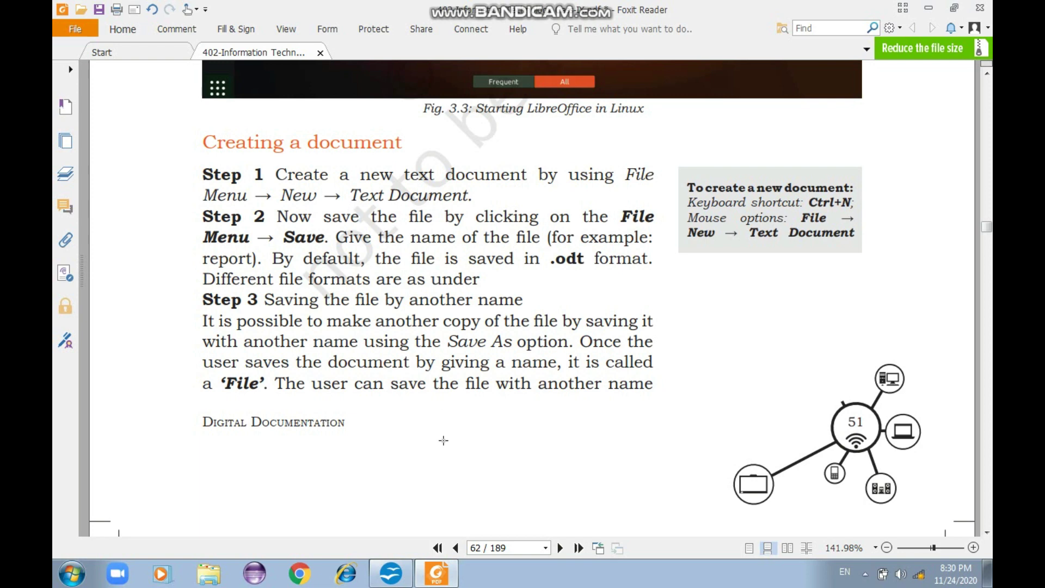
Switch back to Writer and create a new blank text document.
{"action": "left_click", "coordinate": [391, 574]}
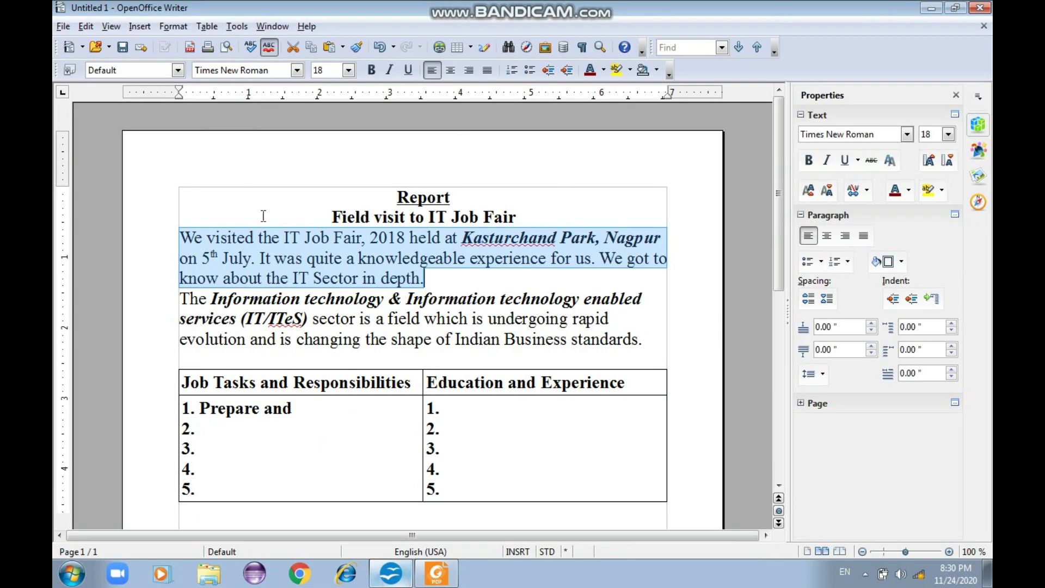
{"action": "left_click", "coordinate": [64, 29]}
{"action": "left_click", "coordinate": [64, 27]}
{"action": "left_click", "coordinate": [64, 27]}
{"action": "mouse_move", "coordinate": [95, 54]}
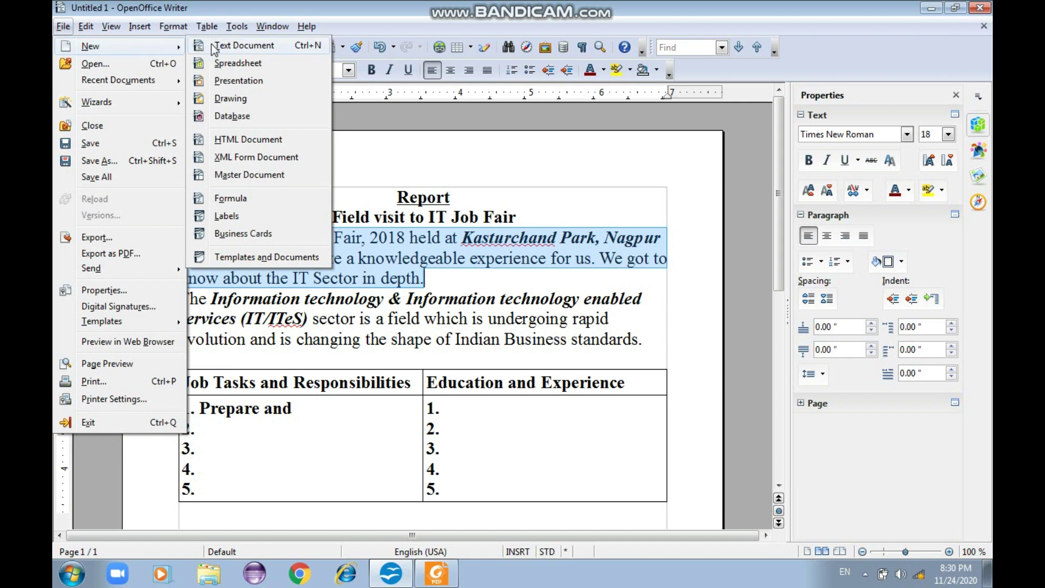
{"action": "left_click", "coordinate": [299, 47]}
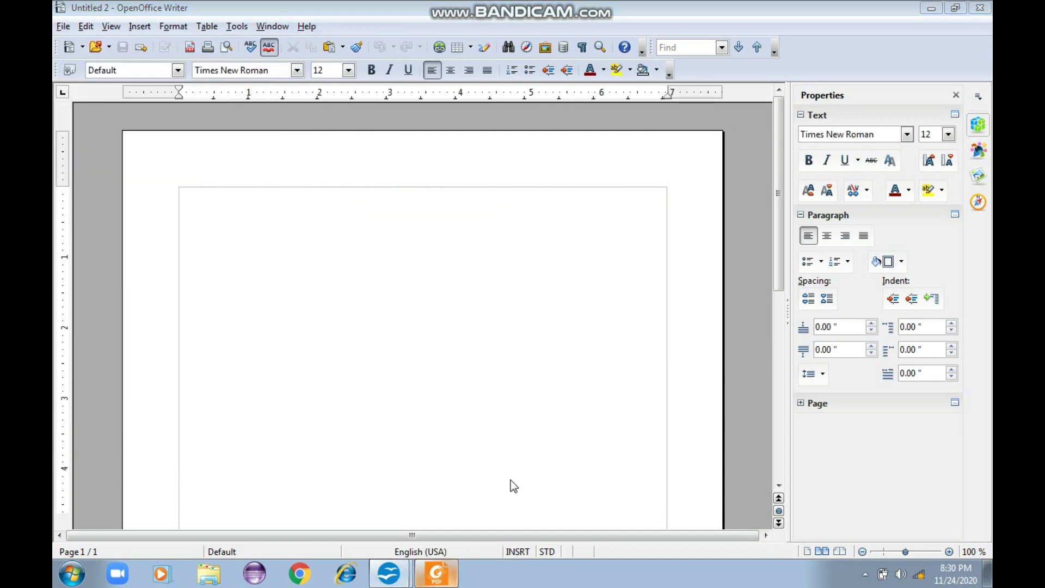
Check the saving instructions under "Creating a document" in the PDF and return to Writer.
{"action": "key", "text": "alt+Tab"}
{"action": "left_click", "coordinate": [987, 530]}
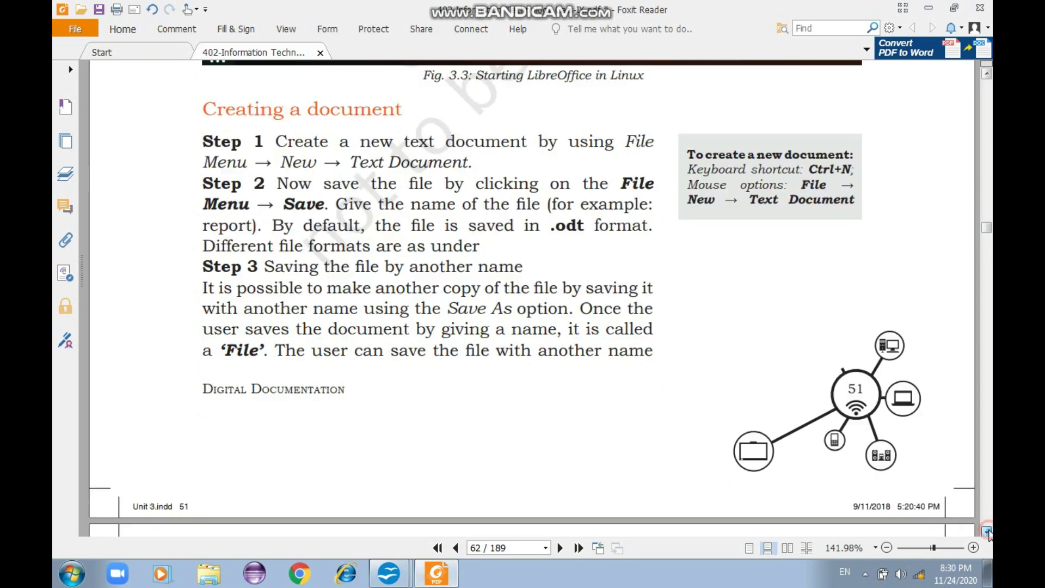
{"action": "key", "text": "alt+Tab"}
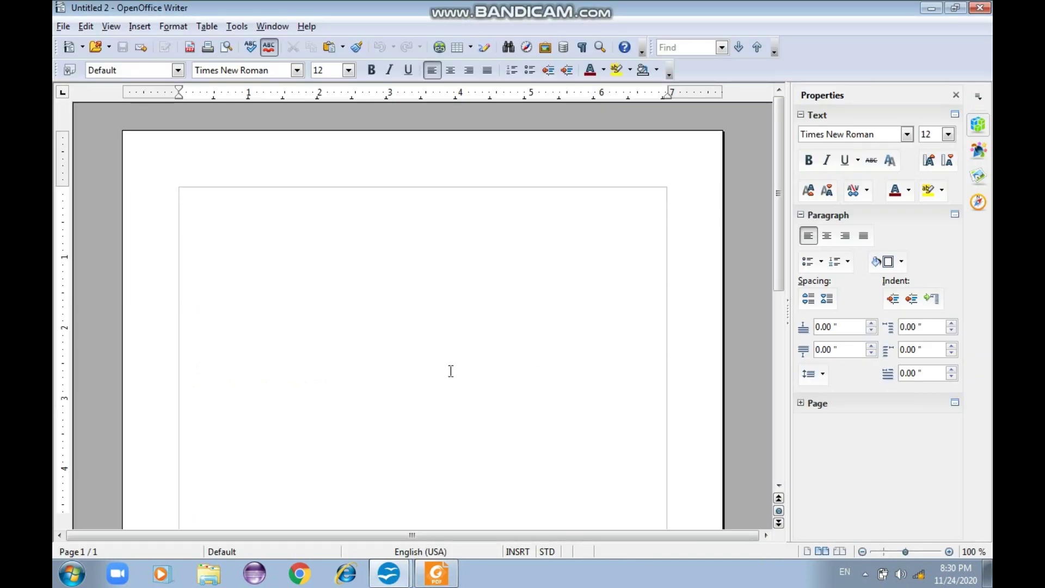
Return to the report document, deselect its paragraph, and start saving it with New Volume (D:) as the location.
{"action": "mouse_move", "coordinate": [389, 573]}
{"action": "left_click", "coordinate": [397, 515]}
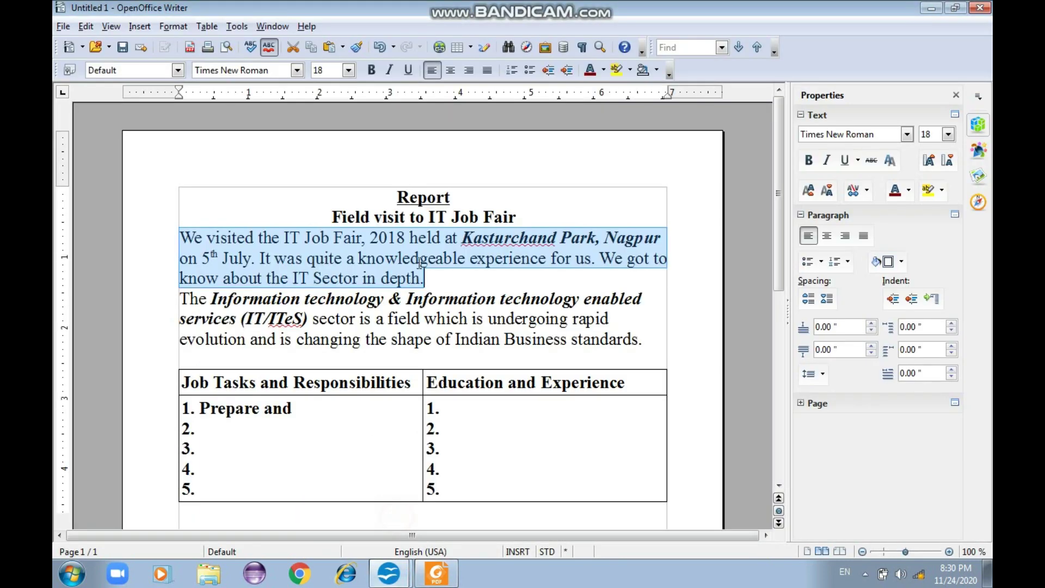
{"action": "left_click", "coordinate": [422, 280]}
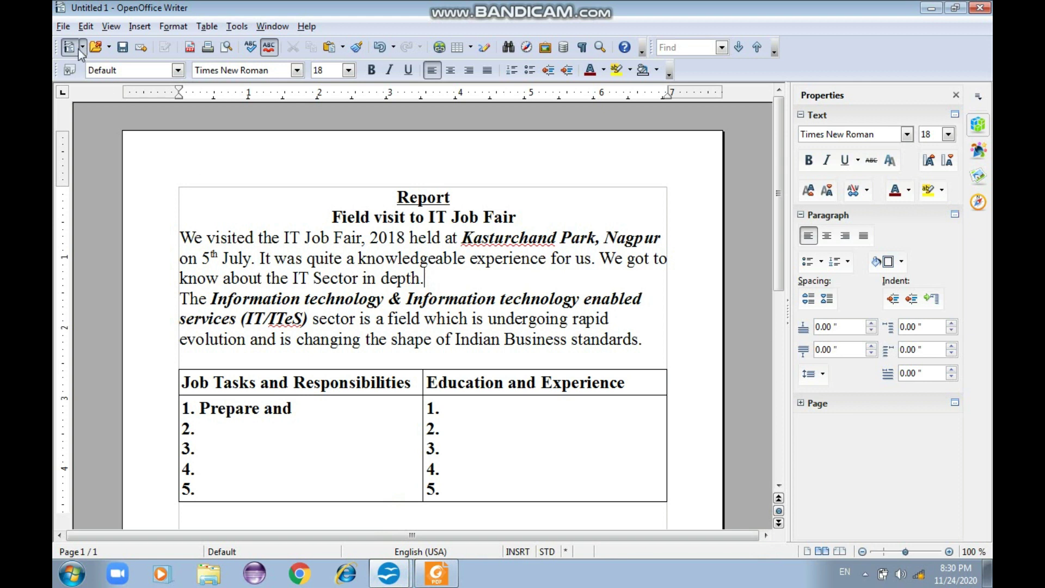
{"action": "left_click", "coordinate": [63, 26]}
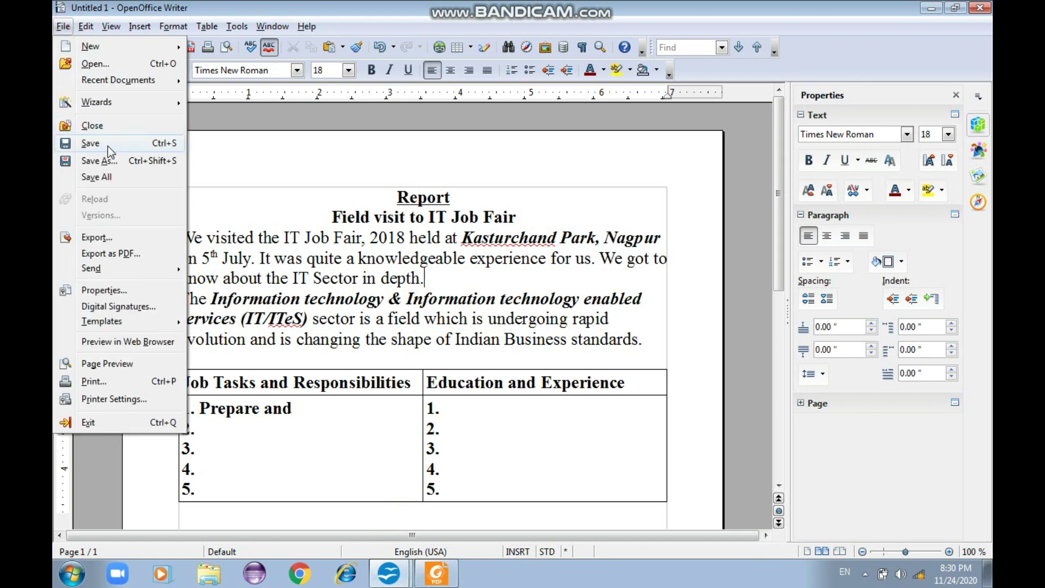
{"action": "left_click", "coordinate": [447, 248]}
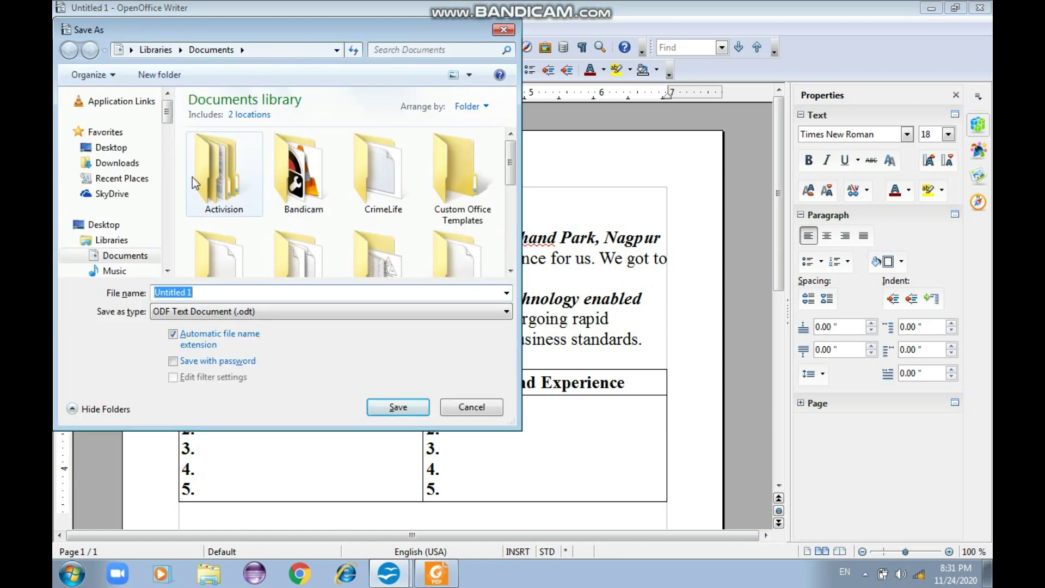
{"action": "left_click", "coordinate": [167, 271]}
{"action": "left_click", "coordinate": [167, 270]}
{"action": "left_click", "coordinate": [167, 271]}
{"action": "left_click", "coordinate": [167, 271]}
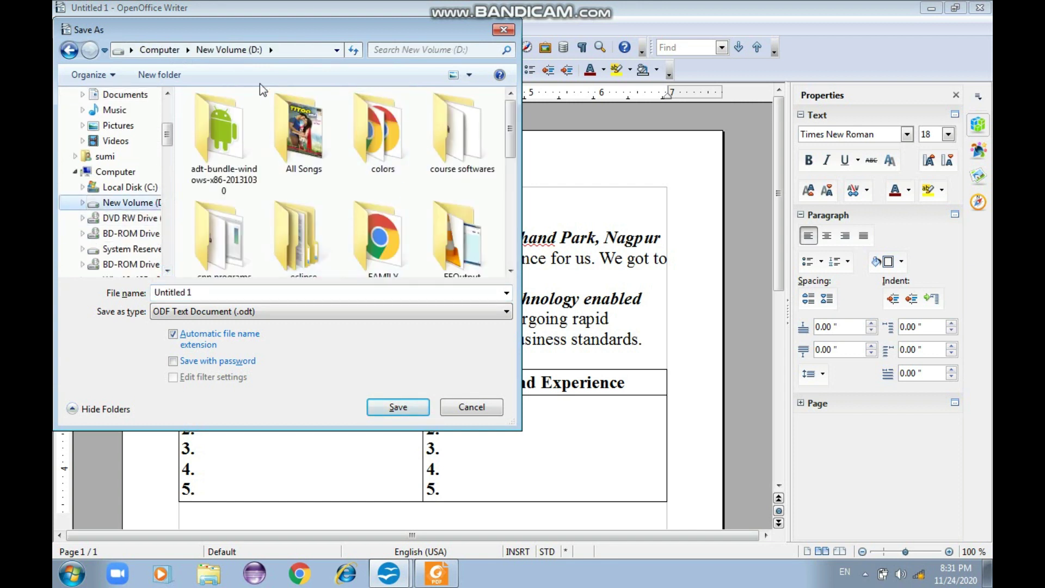
Create a folder named "class ix practice" on New Volume (D:) and open it.
{"action": "left_click", "coordinate": [172, 82]}
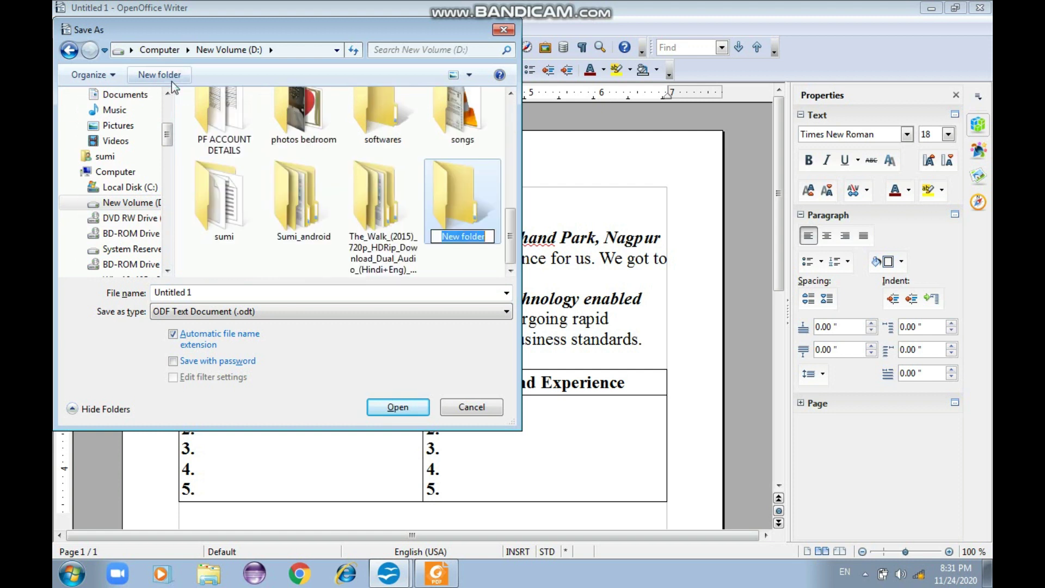
{"action": "type", "text": "class"}
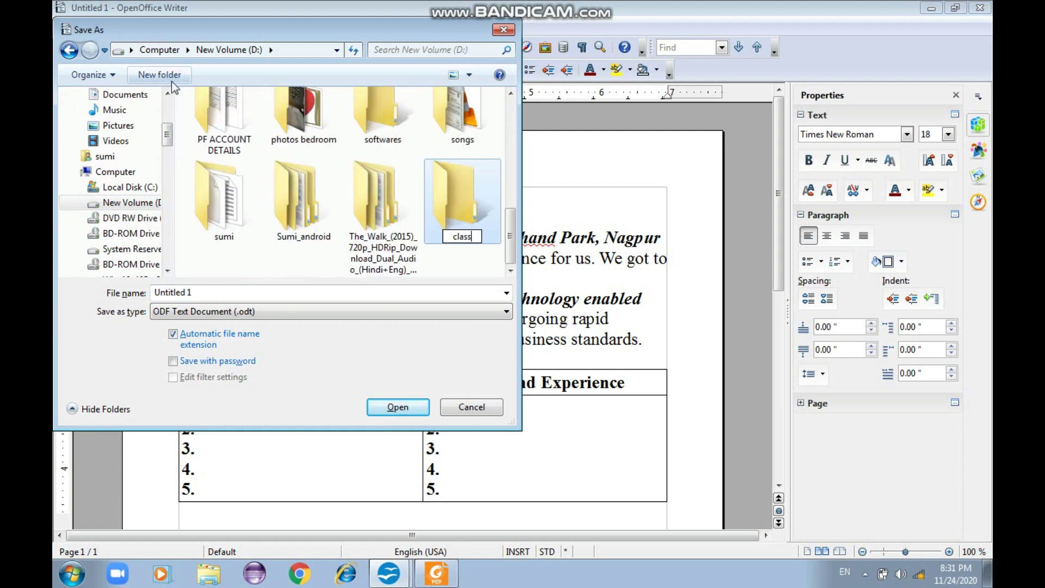
{"action": "type", "text": " ix practice"}
{"action": "key", "text": "Return"}
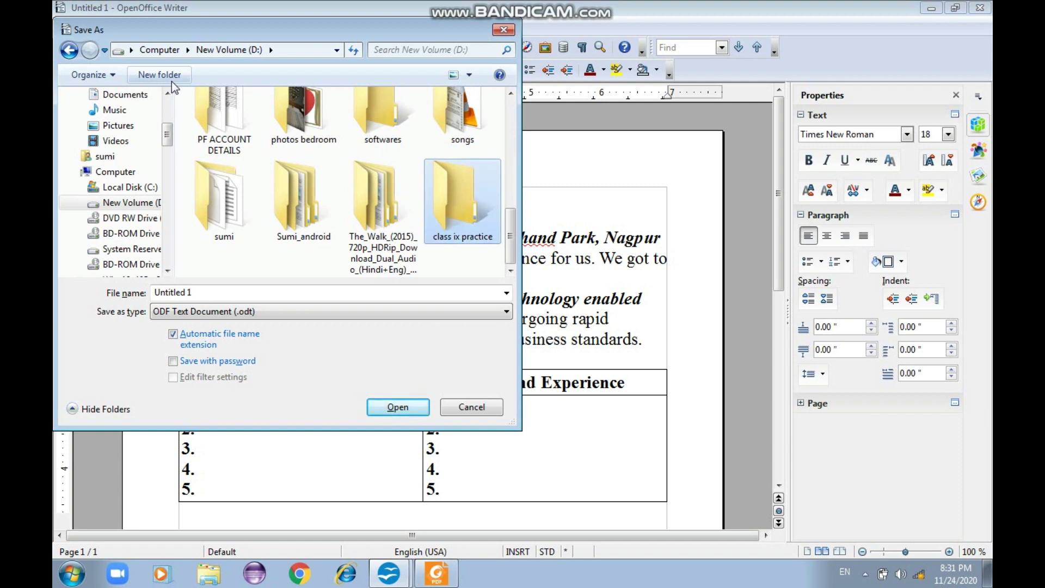
{"action": "key", "text": "Return"}
Save the report in this folder as "ix practice unit 3 digital documentation" in ODF Text Document (.odt) format.
{"action": "left_click", "coordinate": [229, 294]}
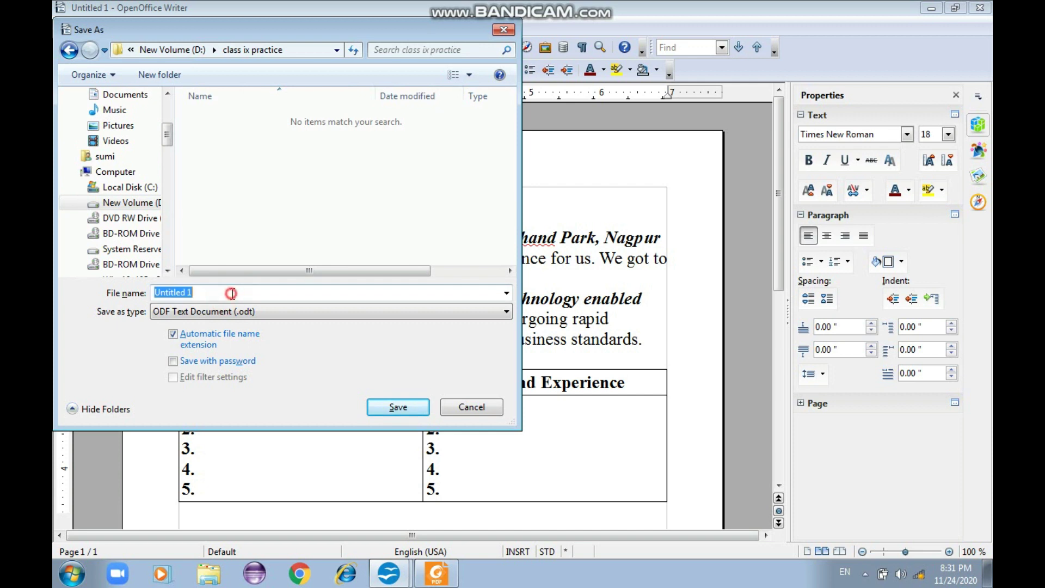
{"action": "key", "text": "BackSpace"}
{"action": "type", "text": "ix practice unit"}
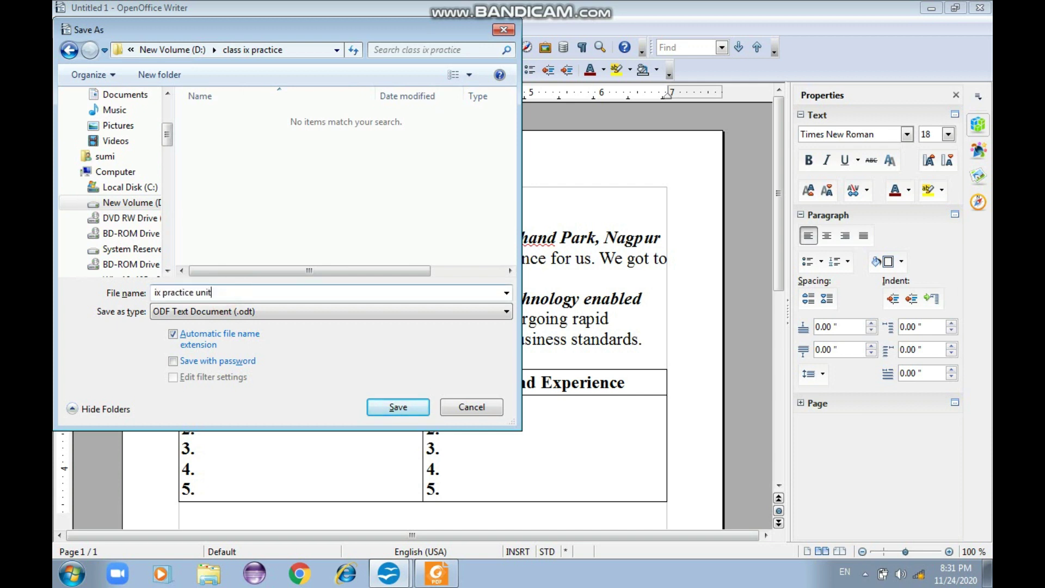
{"action": "type", "text": " 3 dif"}
{"action": "type", "text": "ital docment"}
{"action": "key", "text": "BackSpace"}
{"action": "key", "text": "BackSpace"}
{"action": "key", "text": "BackSpace"}
{"action": "key", "text": "BackSpace"}
{"action": "type", "text": "umentation"}
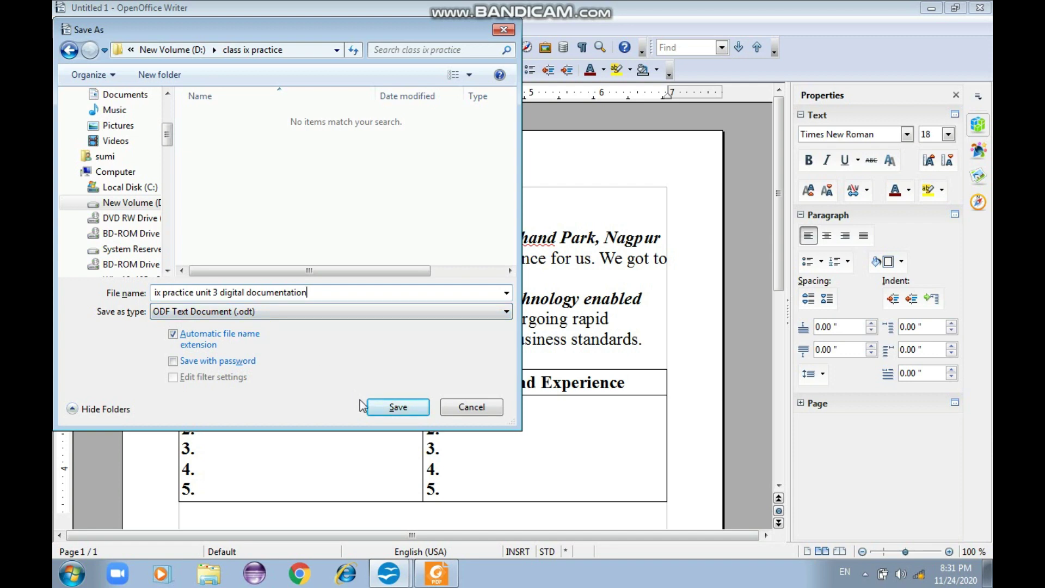
{"action": "left_click", "coordinate": [388, 407]}
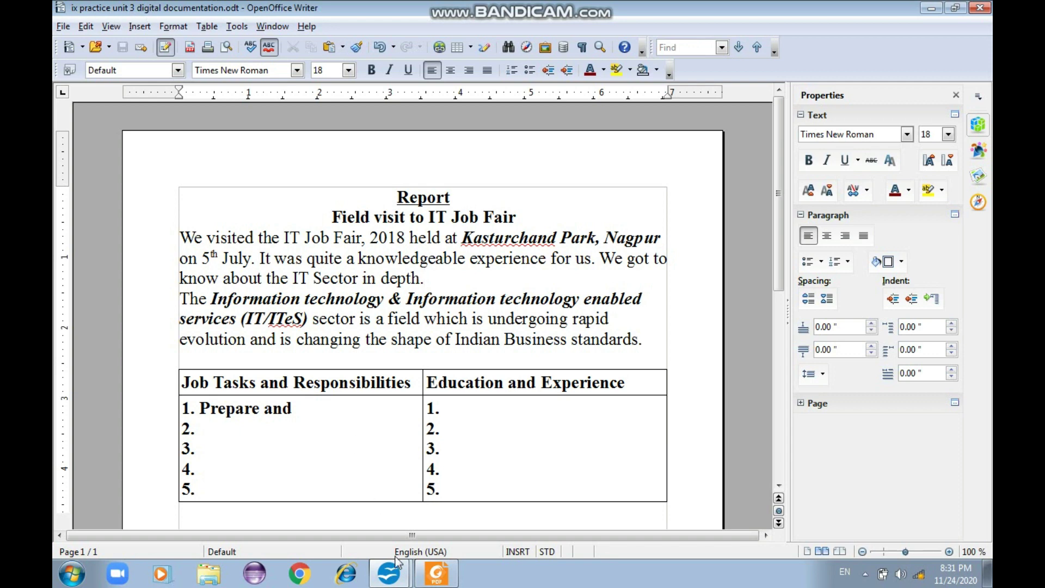
Read the textbook PDF's steps on closing and opening a document, and look over the file commands in Writer.
{"action": "left_click", "coordinate": [434, 574]}
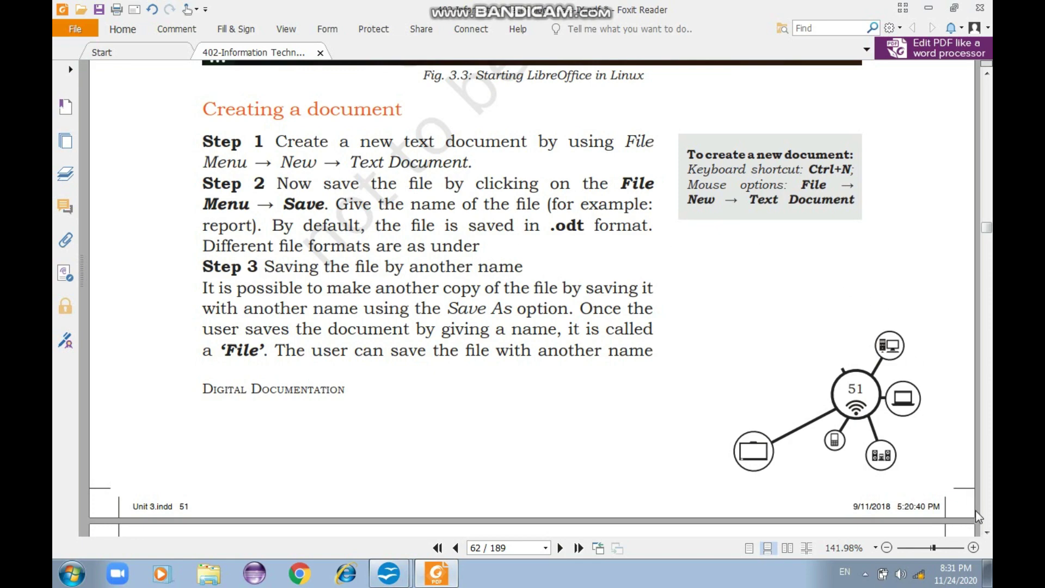
{"action": "left_click_drag", "start_coordinate": [986, 536], "coordinate": [986, 536]}
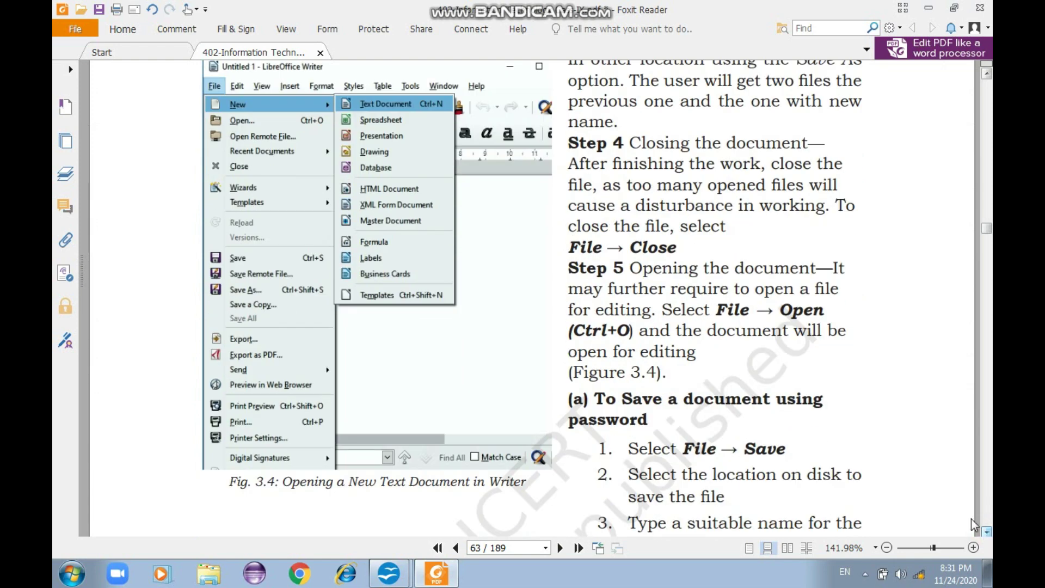
{"action": "key", "text": "alt+Tab"}
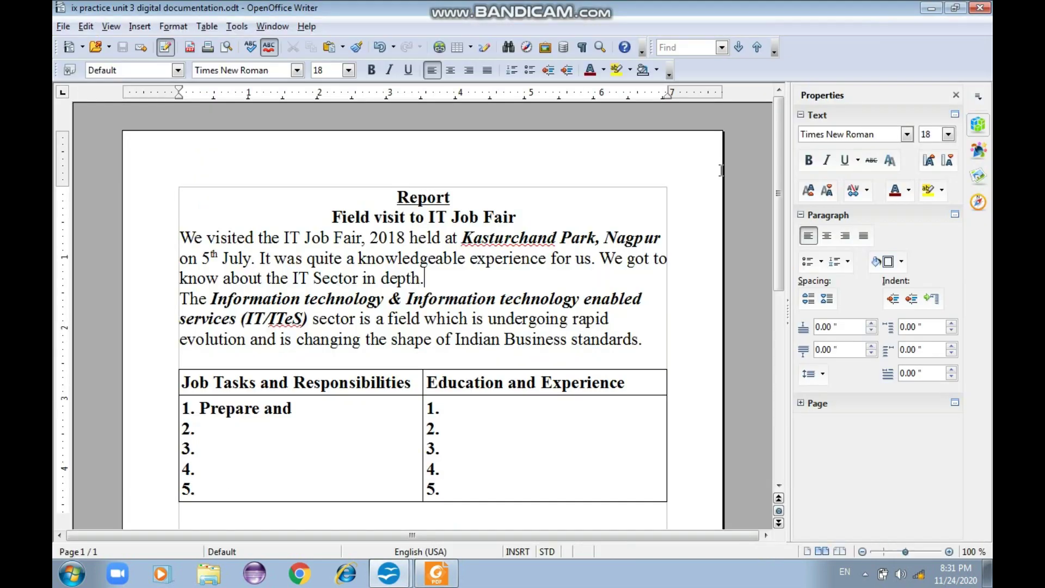
{"action": "left_click", "coordinate": [64, 26]}
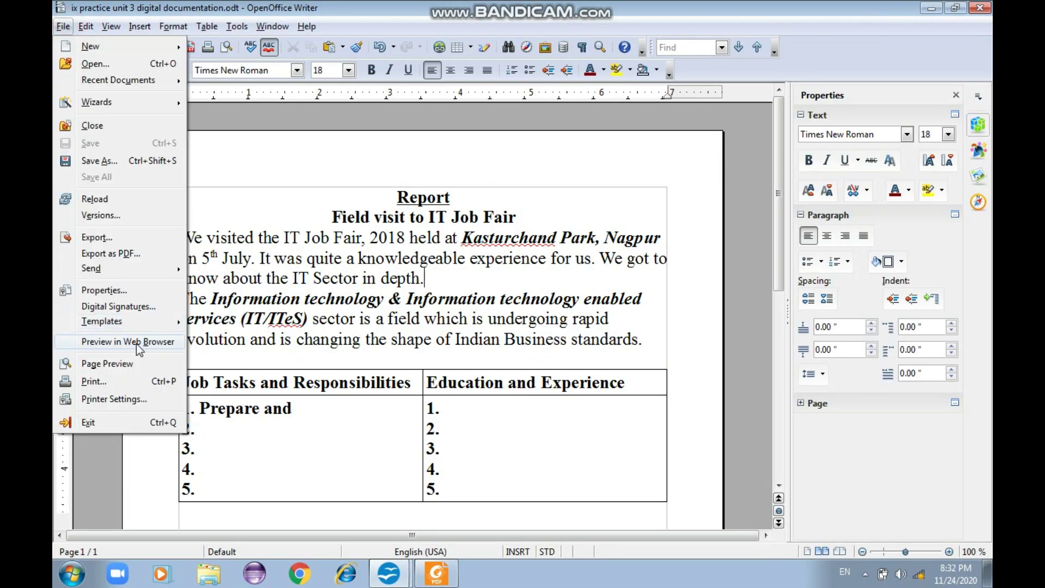
{"action": "left_click", "coordinate": [384, 299]}
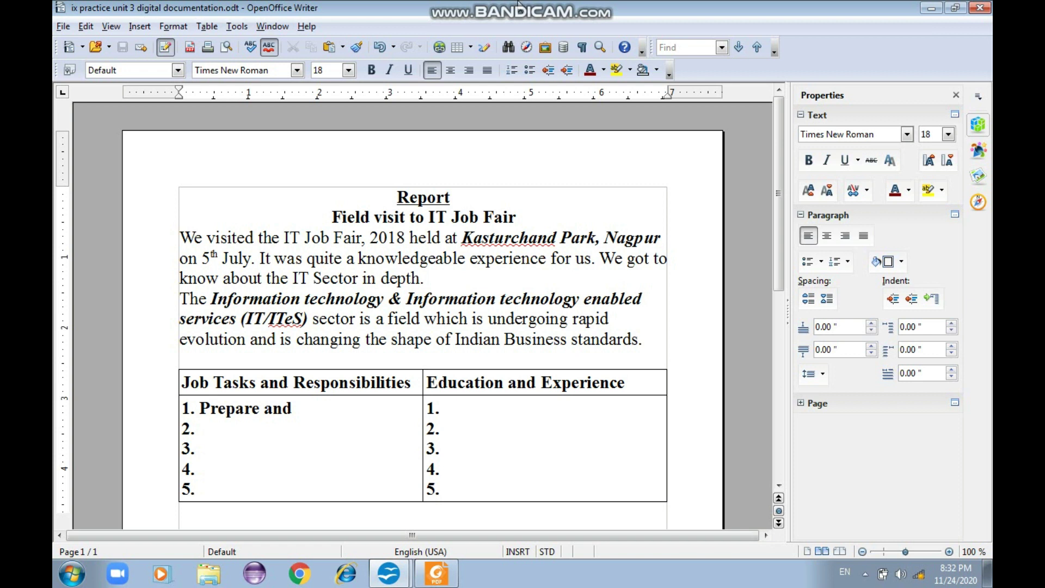
{"action": "mouse_move", "coordinate": [558, 5]}
{"action": "right_click", "coordinate": [437, 574]}
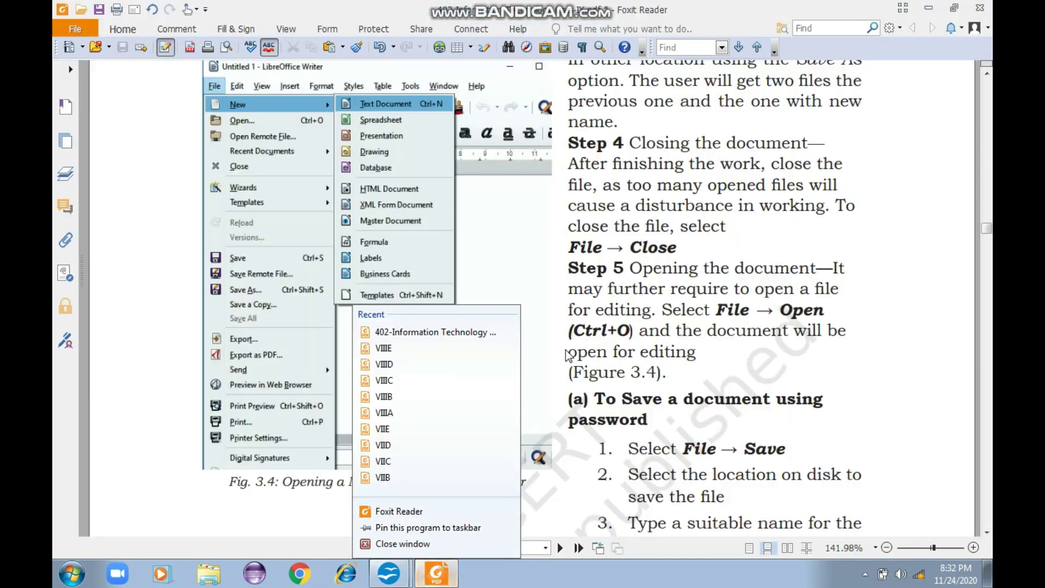
{"action": "left_click", "coordinate": [743, 238]}
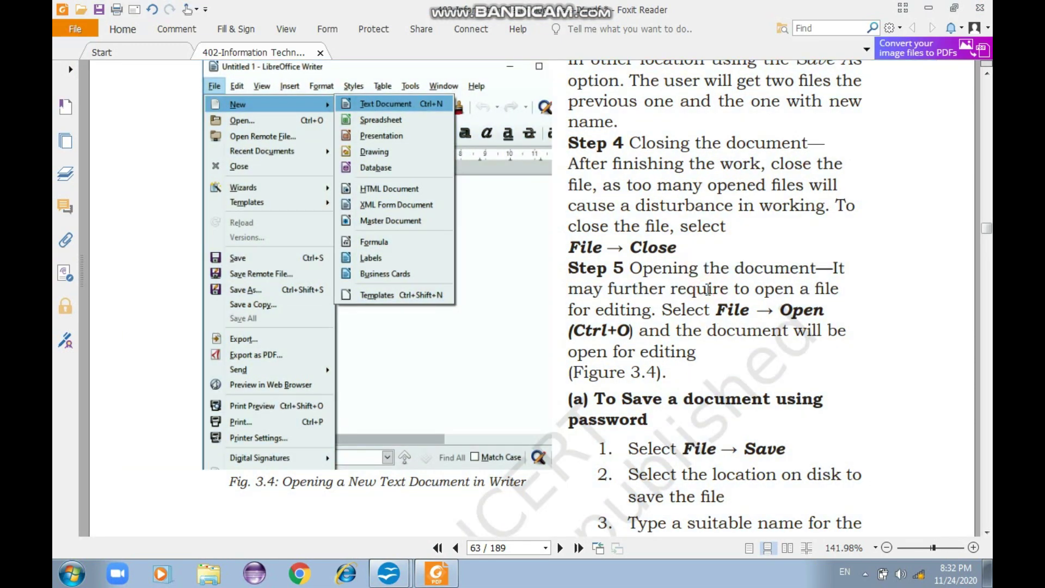
Return to Writer and open "ix practice unit 3 digital documentation" from the class ix practice folder.
{"action": "key", "text": "alt+Tab"}
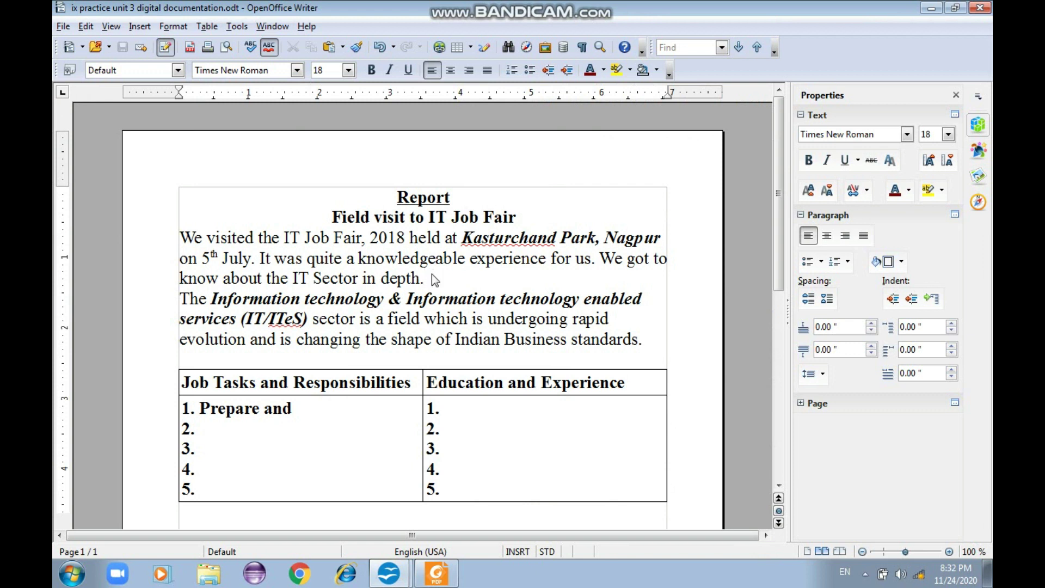
{"action": "key", "text": "ctrl+o"}
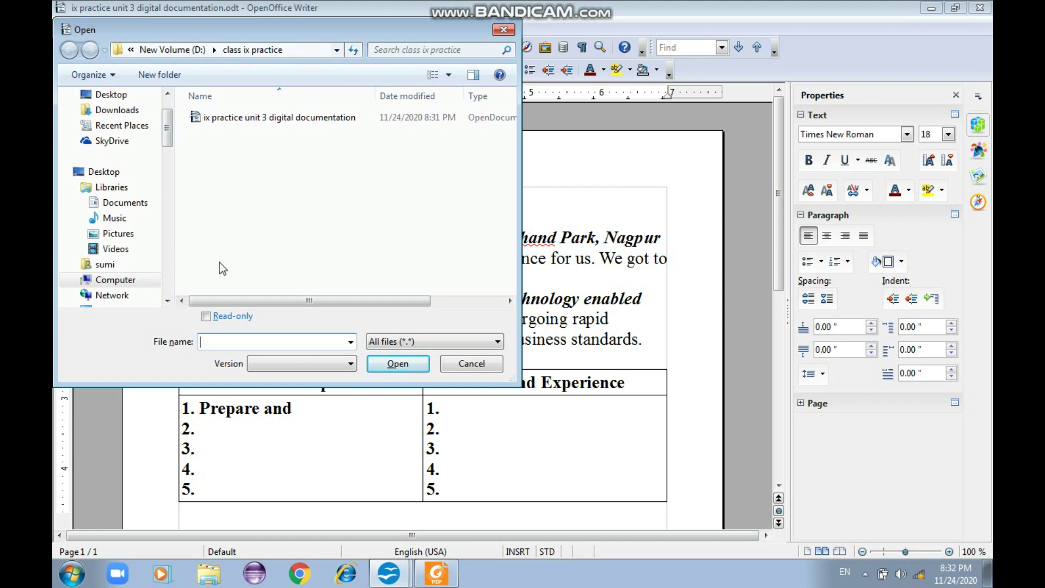
{"action": "double_click", "coordinate": [297, 117]}
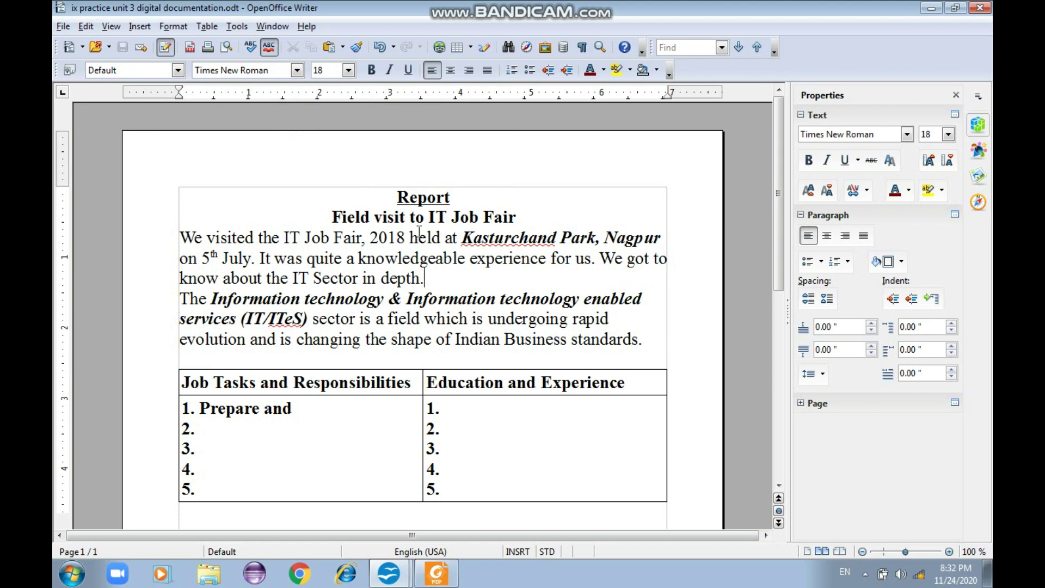
Switch to the PDF and read the instructions for saving a document using a password.
{"action": "key", "text": "alt+Tab"}
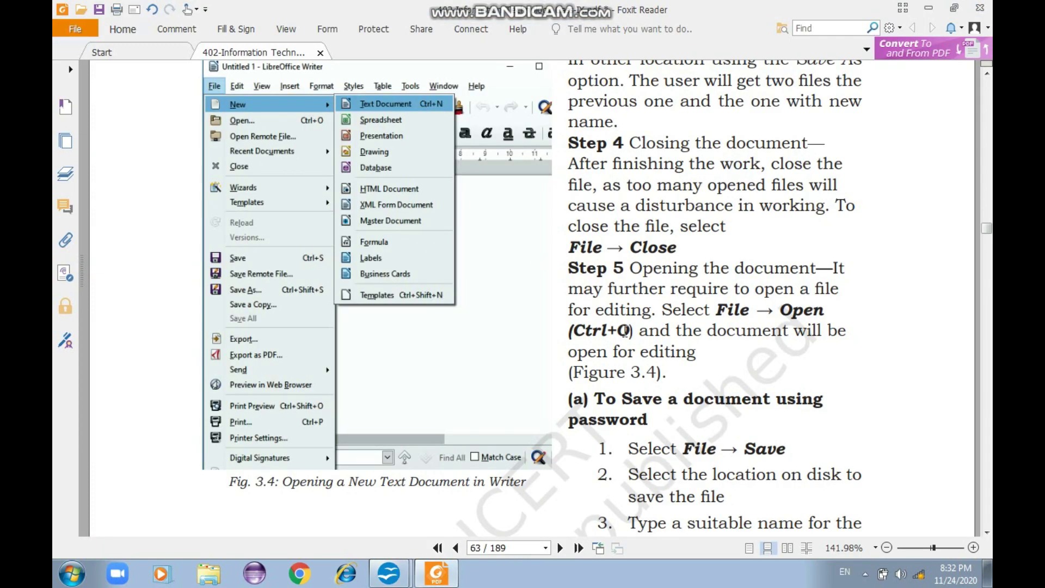
{"action": "left_click", "coordinate": [986, 533]}
{"action": "left_click", "coordinate": [986, 533]}
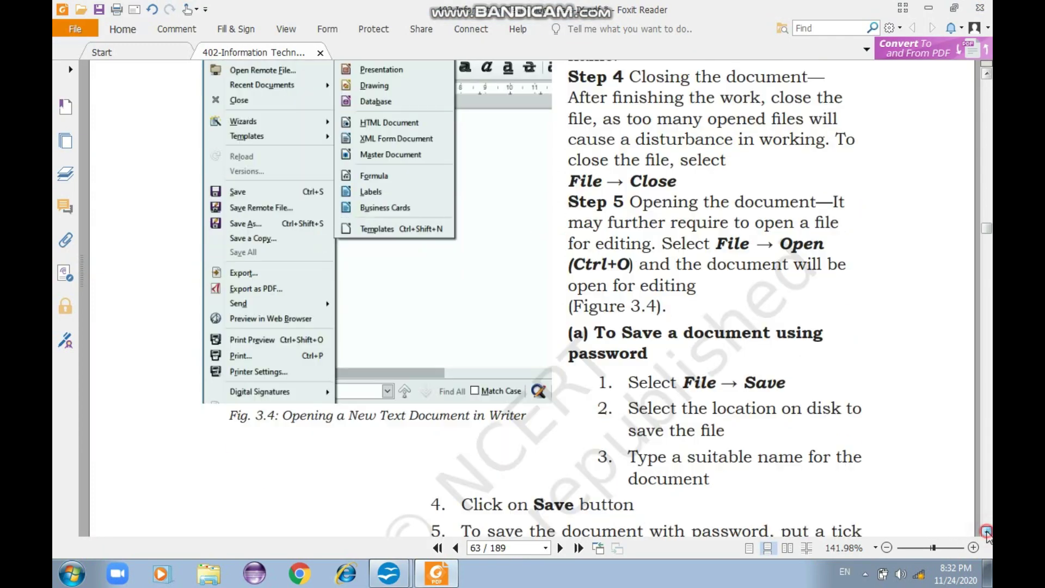
{"action": "left_click", "coordinate": [986, 533]}
{"action": "left_click", "coordinate": [986, 533]}
{"action": "left_click", "coordinate": [986, 532]}
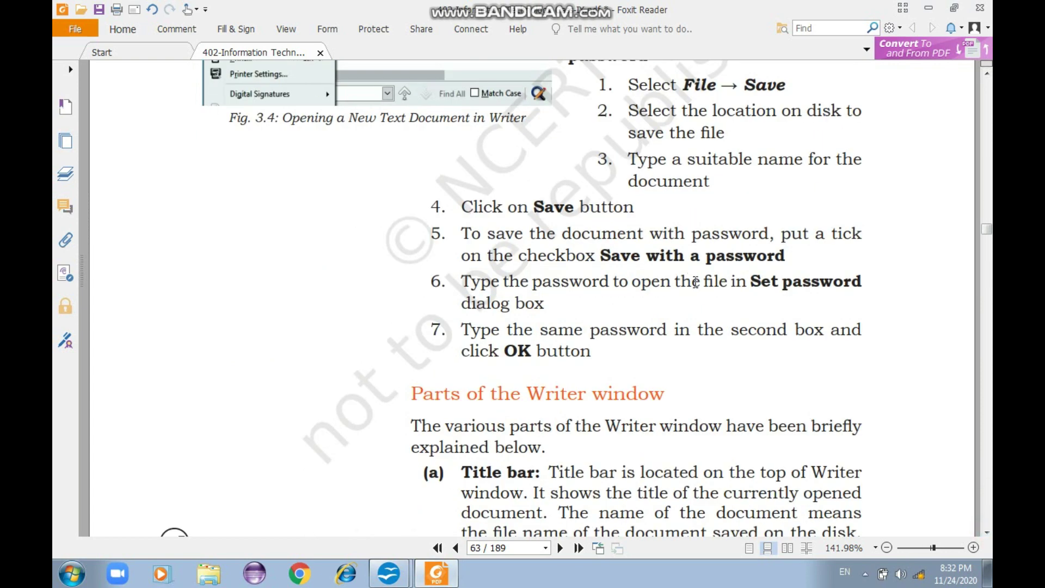
In Writer, prepare to save the report under the new name "ix practice unit 3 digital documentation 2" with password saving enabled.
{"action": "key", "text": "alt+Tab"}
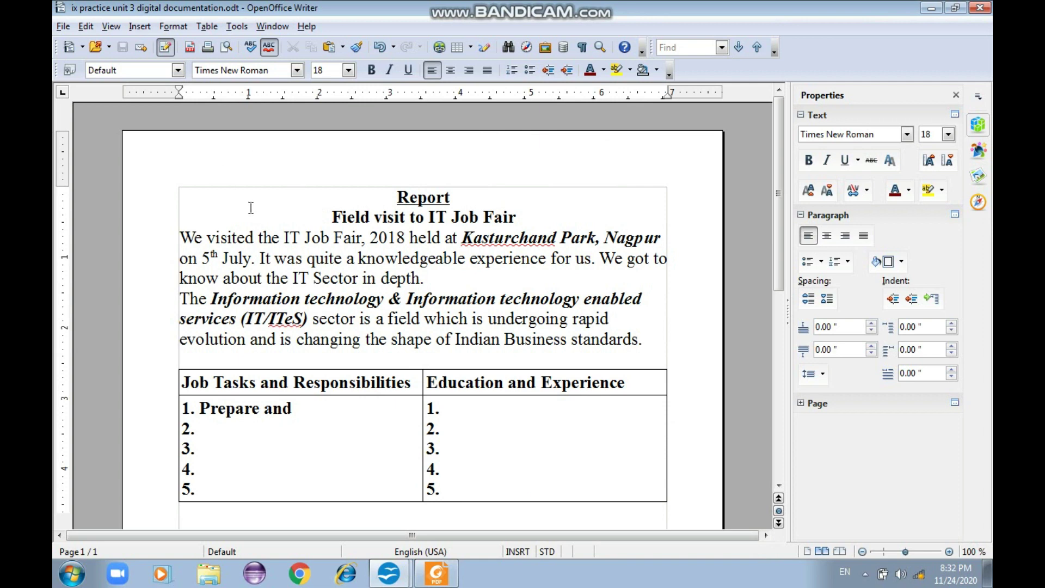
{"action": "left_click", "coordinate": [64, 26]}
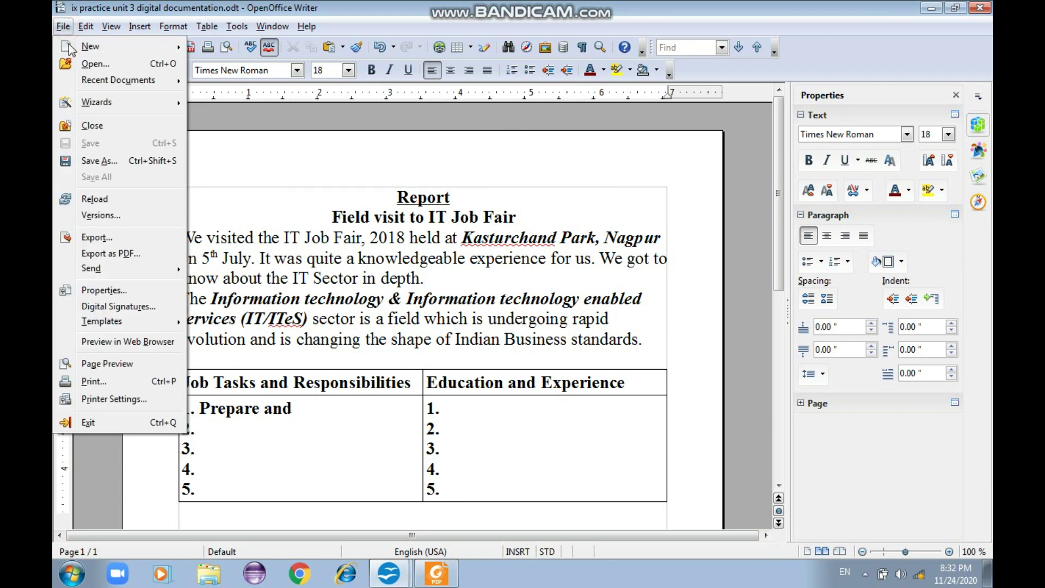
{"action": "left_click", "coordinate": [100, 156]}
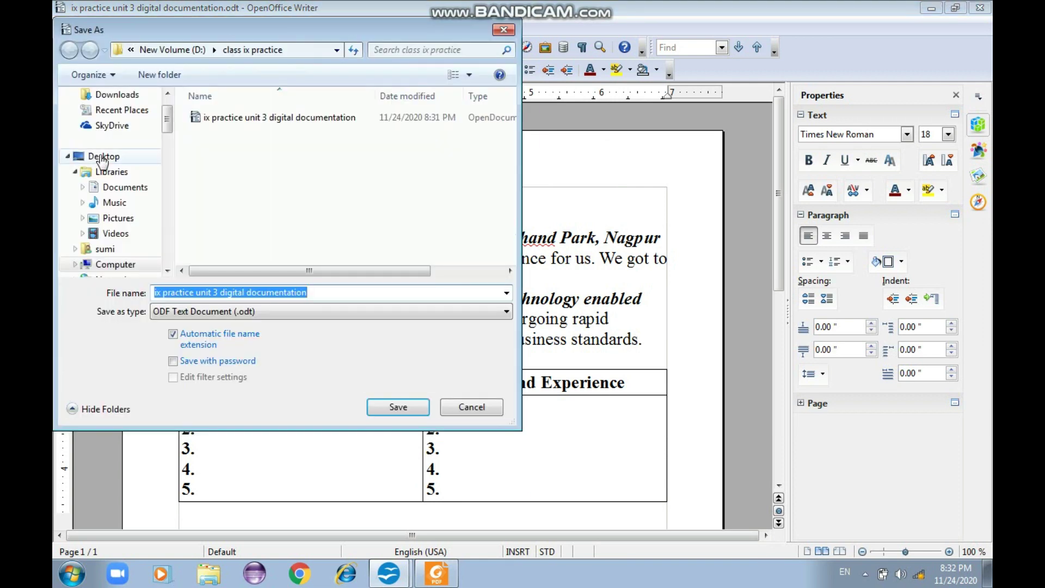
{"action": "left_click", "coordinate": [328, 292]}
{"action": "type", "text": "2"}
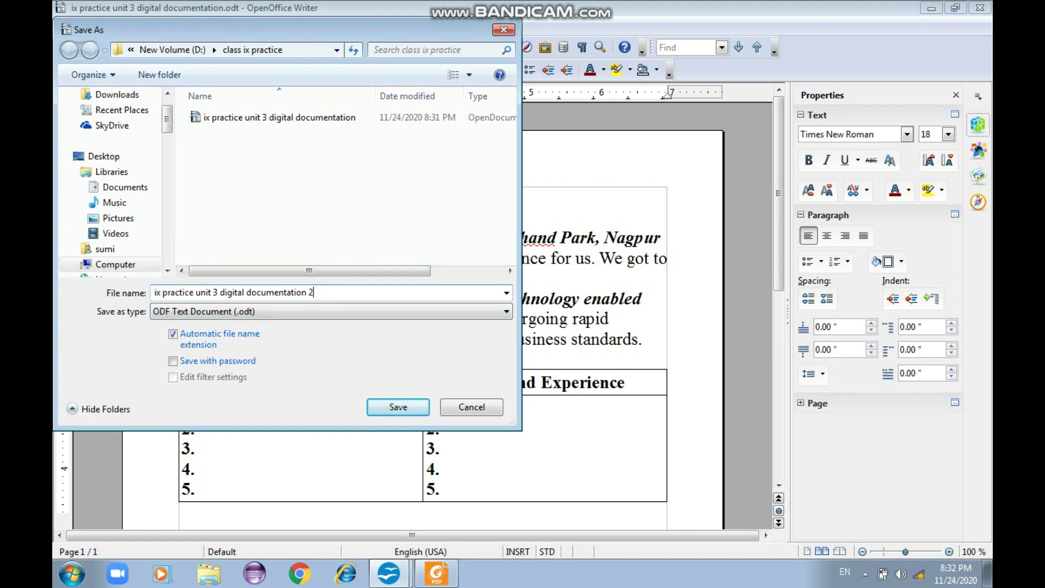
{"action": "left_click", "coordinate": [173, 362]}
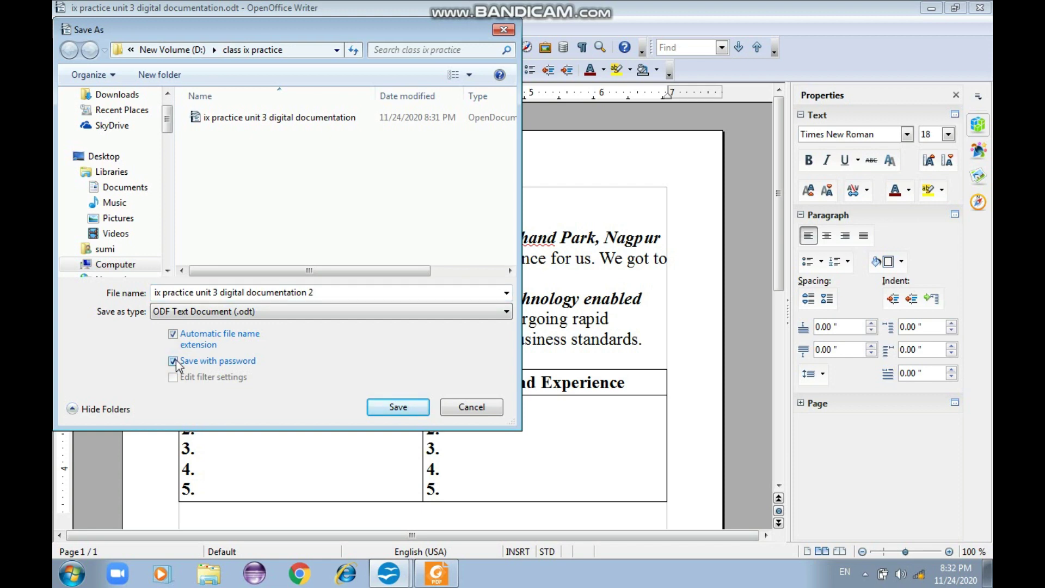
Enter and confirm the password for opening the file, view the file sharing password options, and finish saving.
{"action": "left_click", "coordinate": [387, 407]}
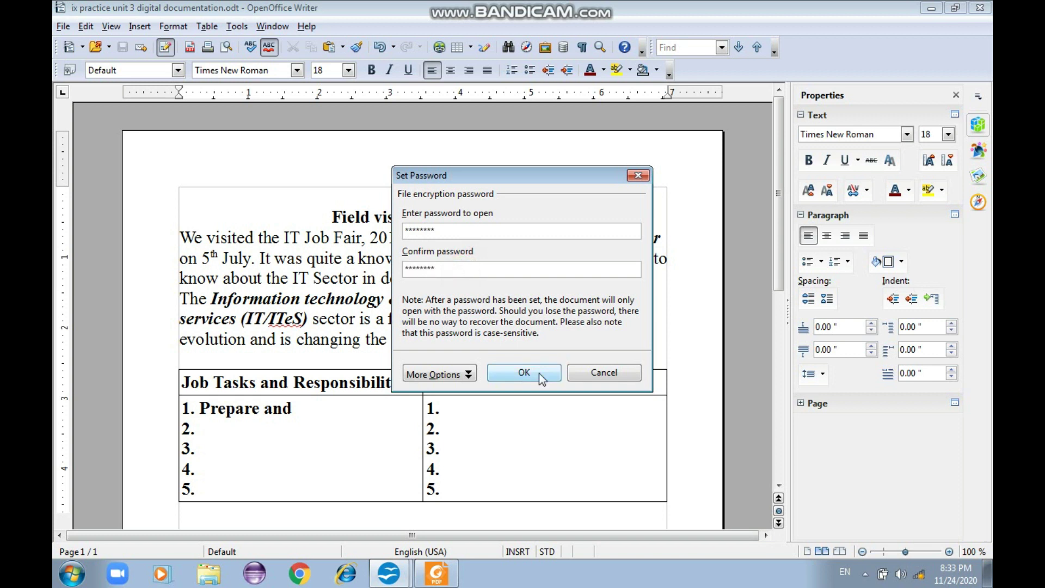
{"action": "left_click", "coordinate": [467, 374]}
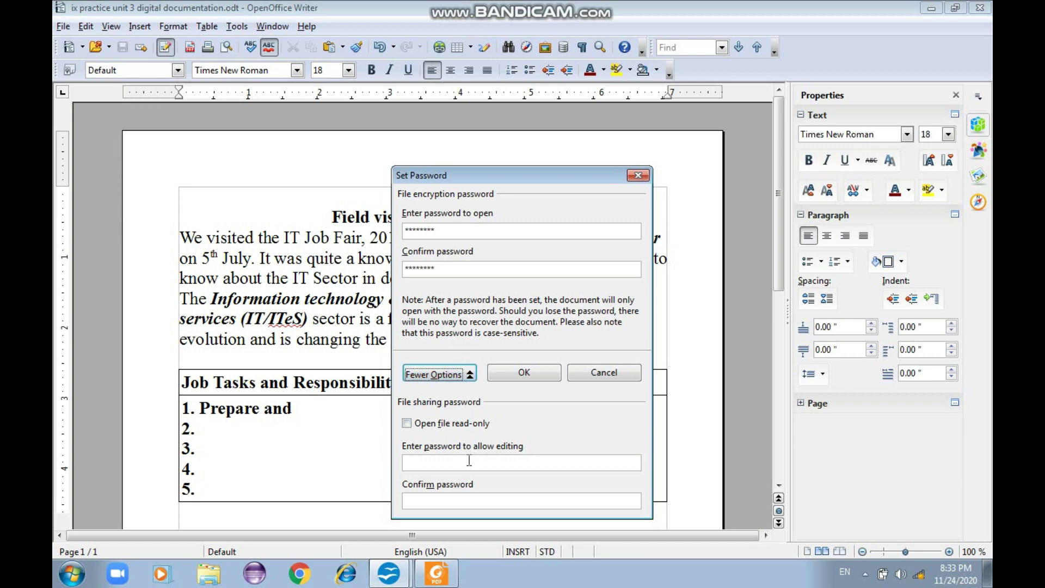
{"action": "left_click", "coordinate": [470, 376]}
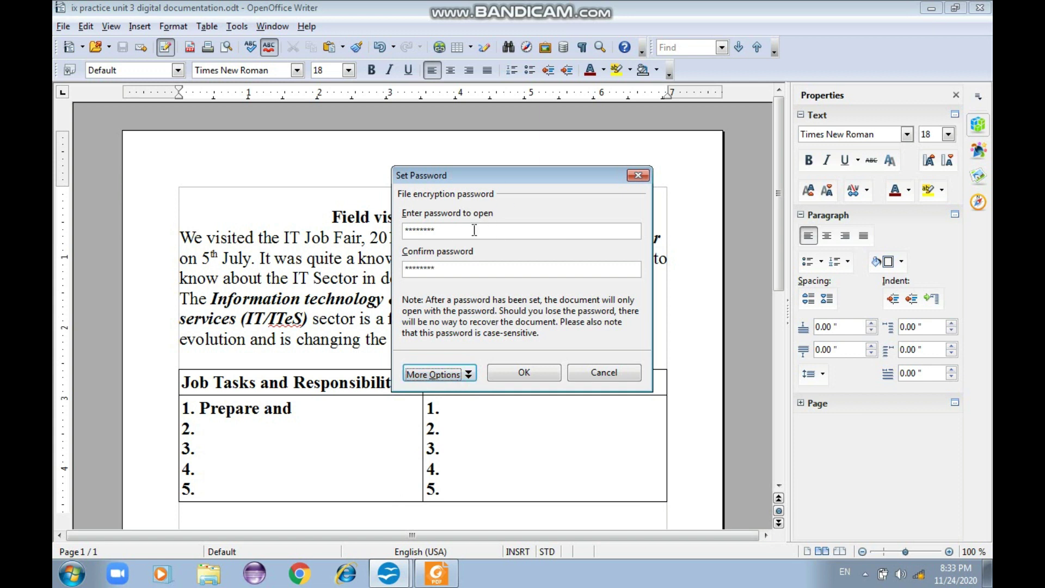
{"action": "left_click", "coordinate": [516, 372]}
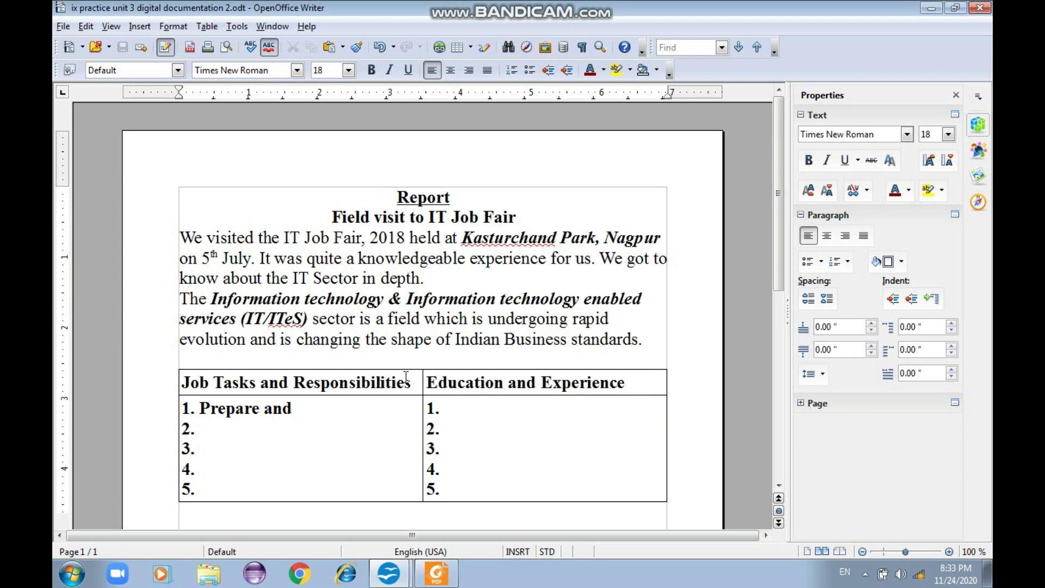
Close the report and reopen "ix practice unit 3 digital documentation 2" from the class ix practice folder on New Volume (D:), entering its password.
{"action": "left_click", "coordinate": [980, 7]}
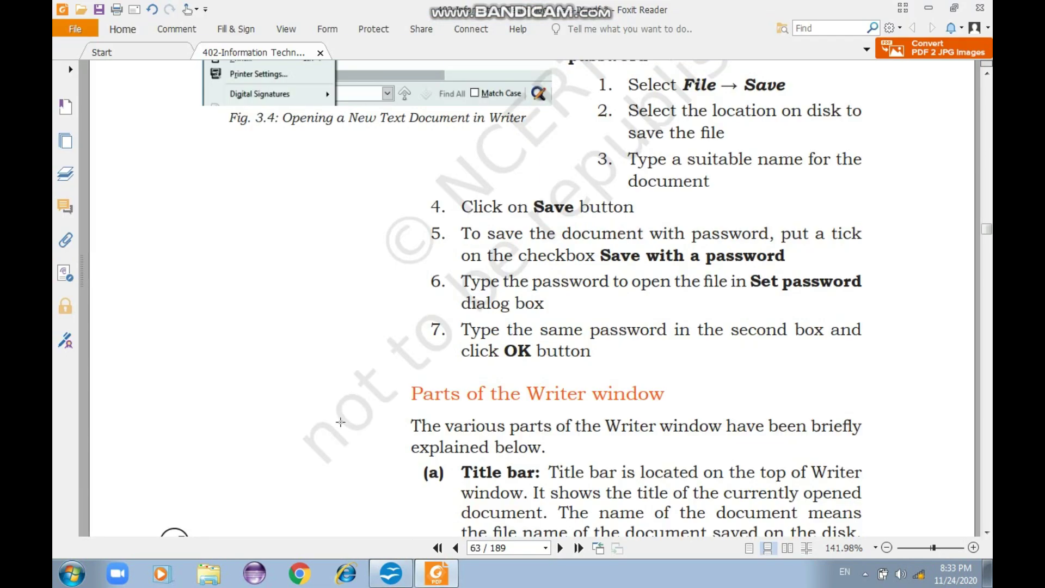
{"action": "key", "text": "super+e"}
{"action": "left_click", "coordinate": [469, 118]}
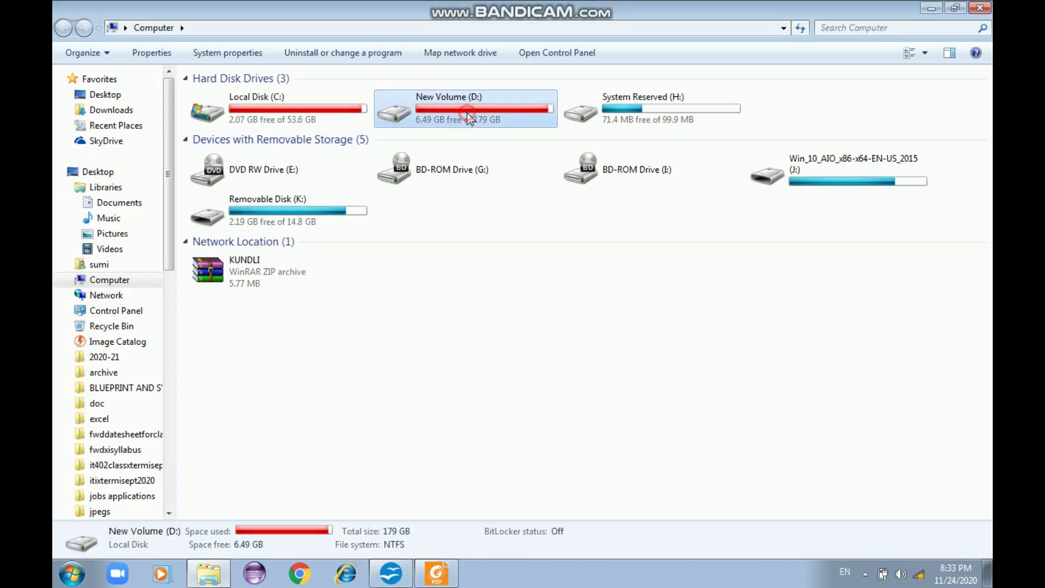
{"action": "double_click", "coordinate": [467, 117]}
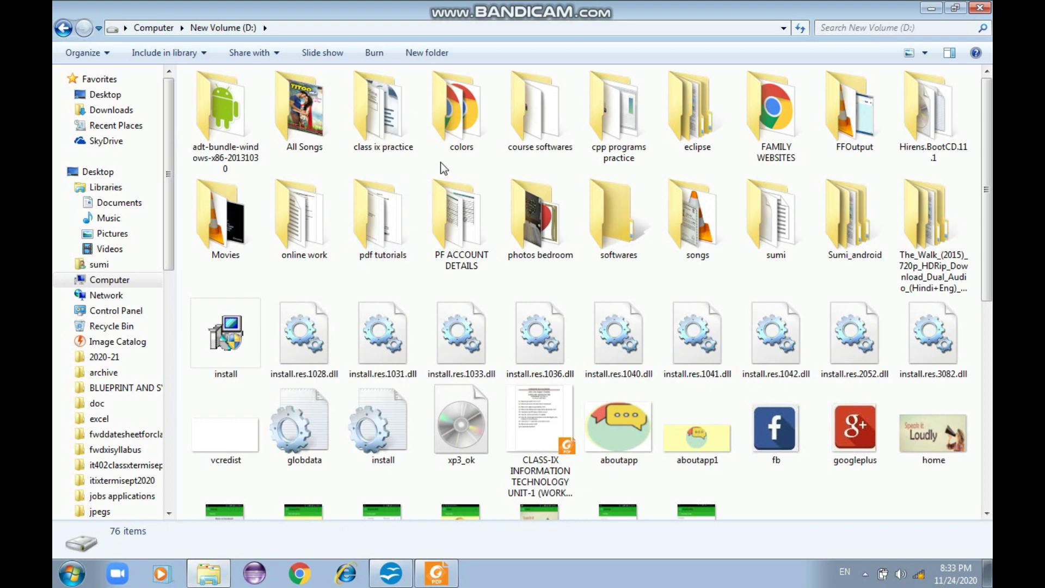
{"action": "double_click", "coordinate": [399, 150]}
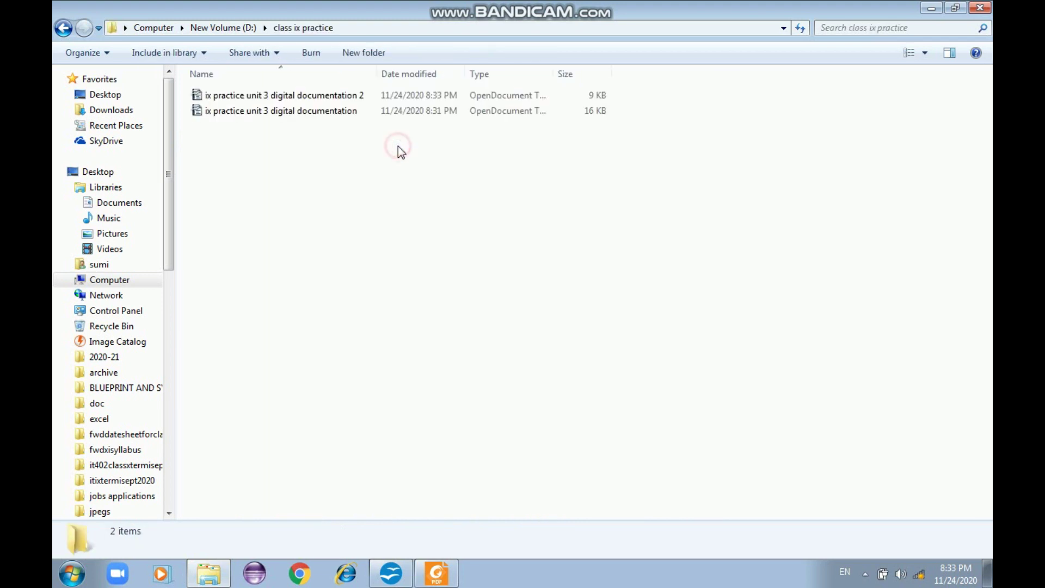
{"action": "double_click", "coordinate": [334, 96]}
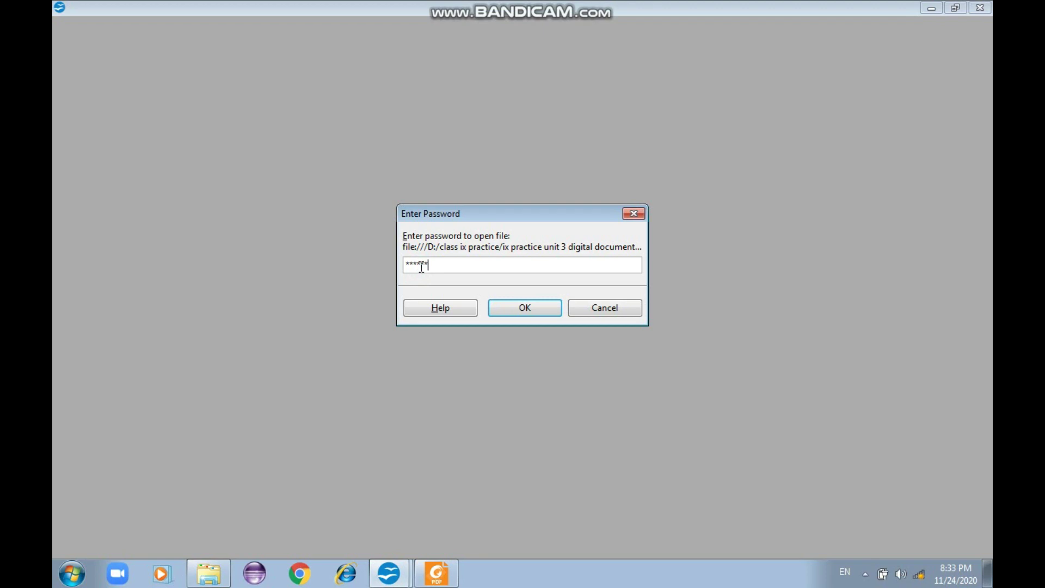
{"action": "key", "text": "Return"}
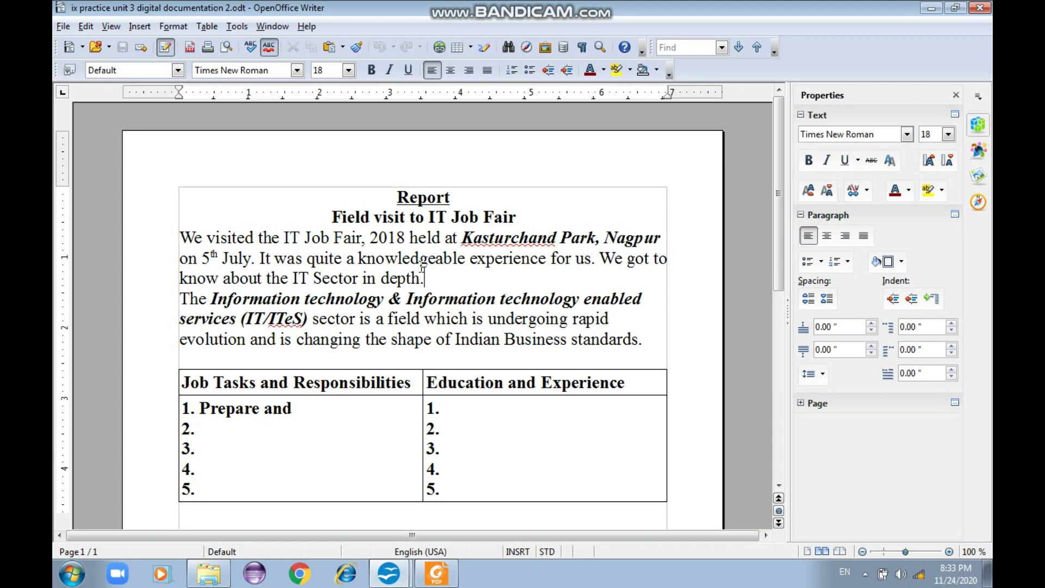
Switch to the PDF and read from "Parts of the Writer window" through the text cursor keys and "Mouse pointer" sections.
{"action": "key", "text": "alt+Tab"}
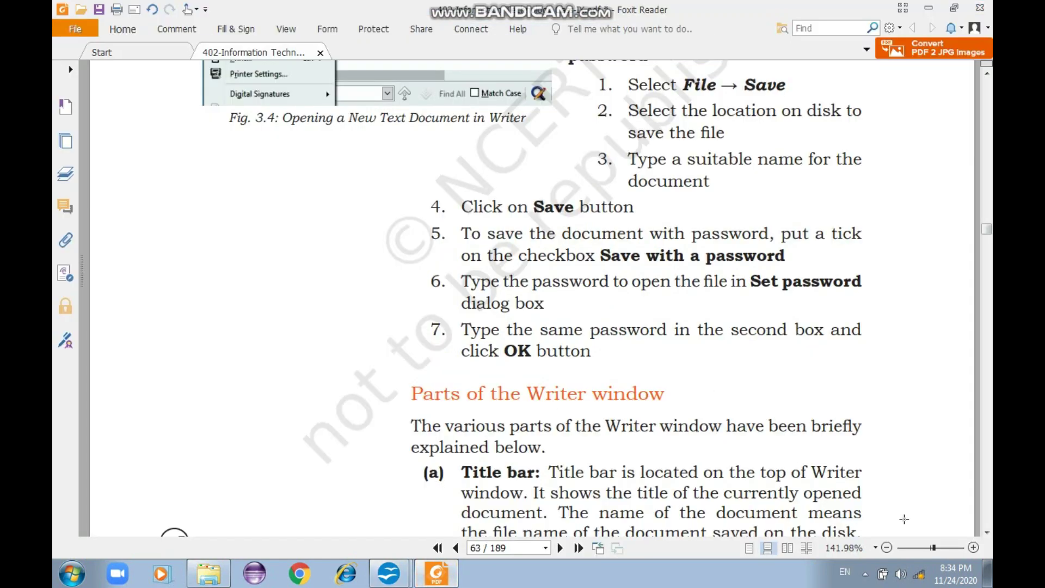
{"action": "left_click", "coordinate": [988, 532]}
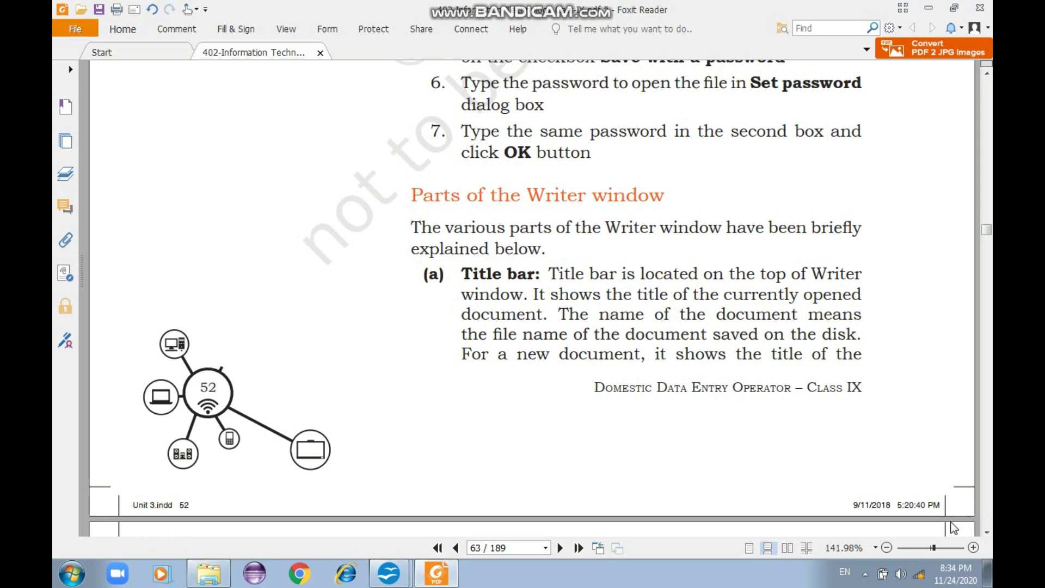
{"action": "left_click", "coordinate": [988, 534]}
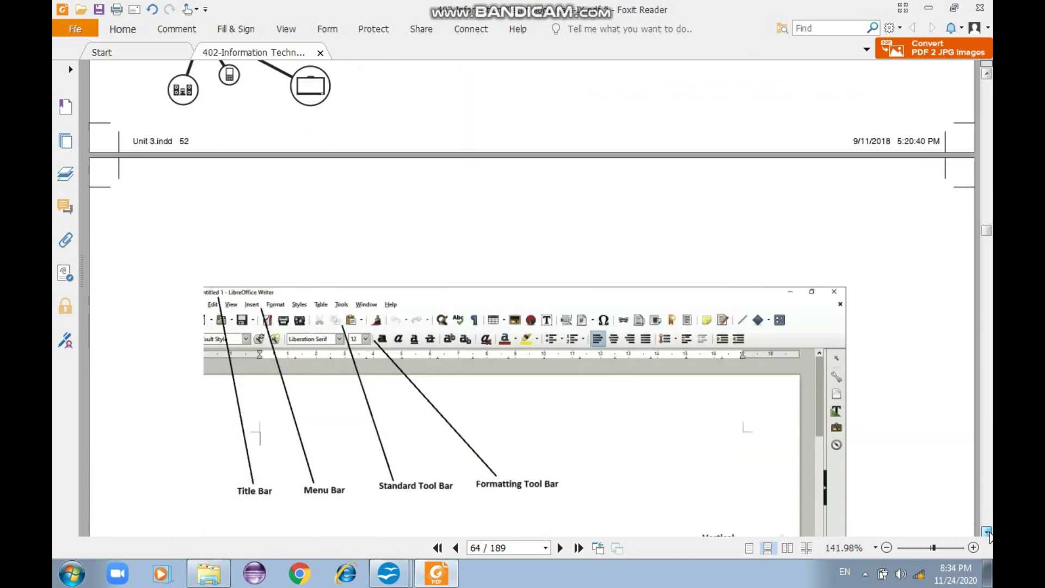
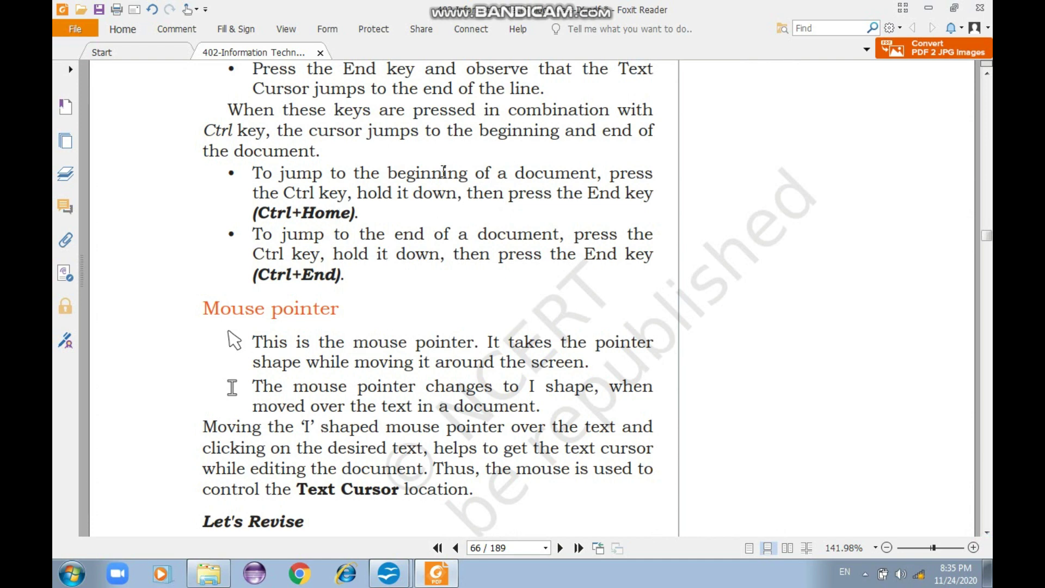
Return to the report and place the text cursor at the start, middle and end of the "on 5th July" line, then before the "Report" heading.
{"action": "mouse_move", "coordinate": [394, 574]}
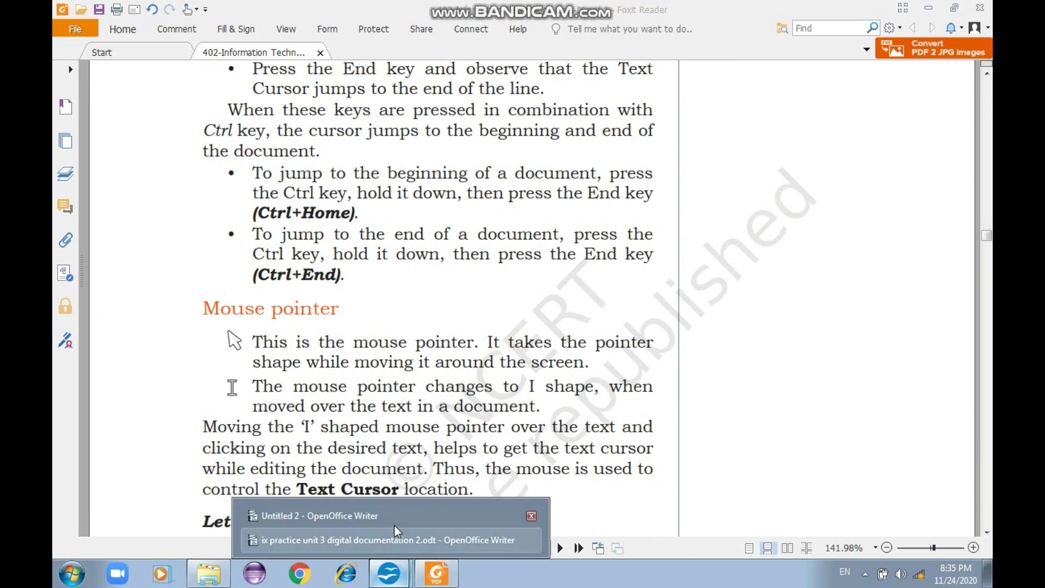
{"action": "left_click", "coordinate": [414, 529]}
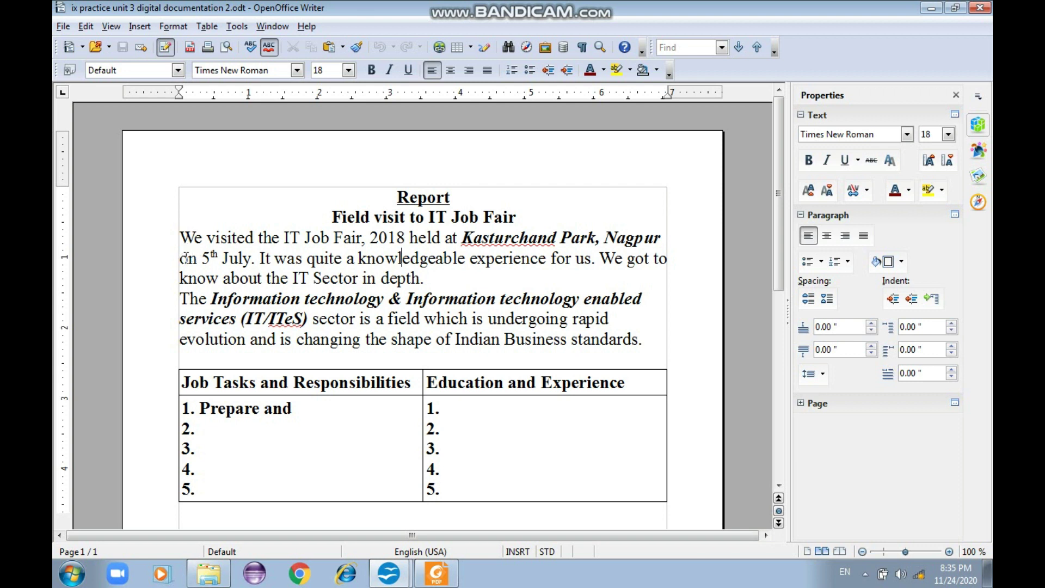
{"action": "left_click", "coordinate": [182, 258]}
{"action": "left_click", "coordinate": [180, 259]}
{"action": "left_click", "coordinate": [413, 260]}
{"action": "left_click", "coordinate": [660, 264]}
{"action": "left_click", "coordinate": [396, 197]}
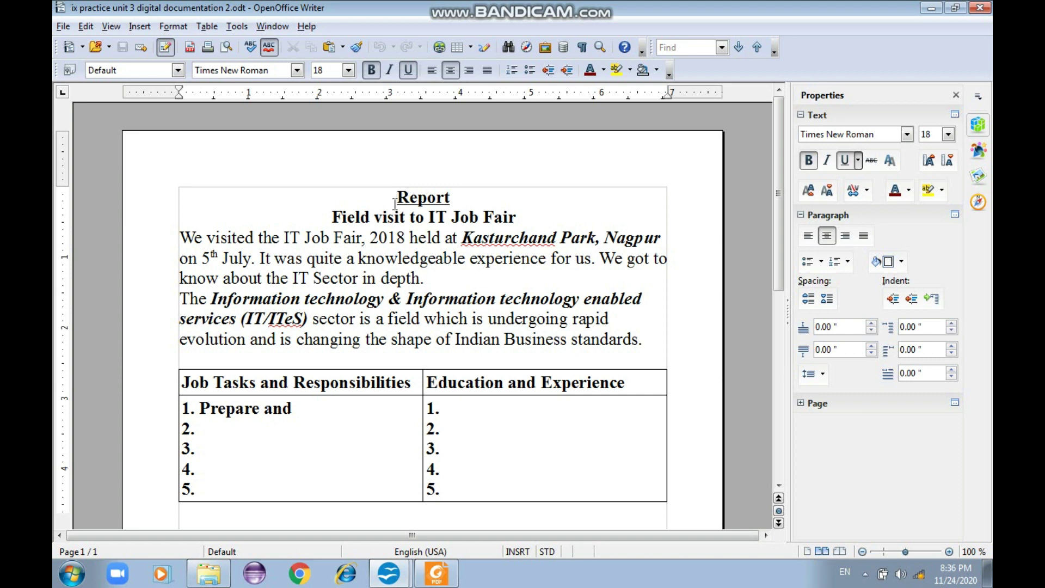
Move the text cursor to the end of the report, below the table.
{"action": "key", "text": "ctrl+End"}
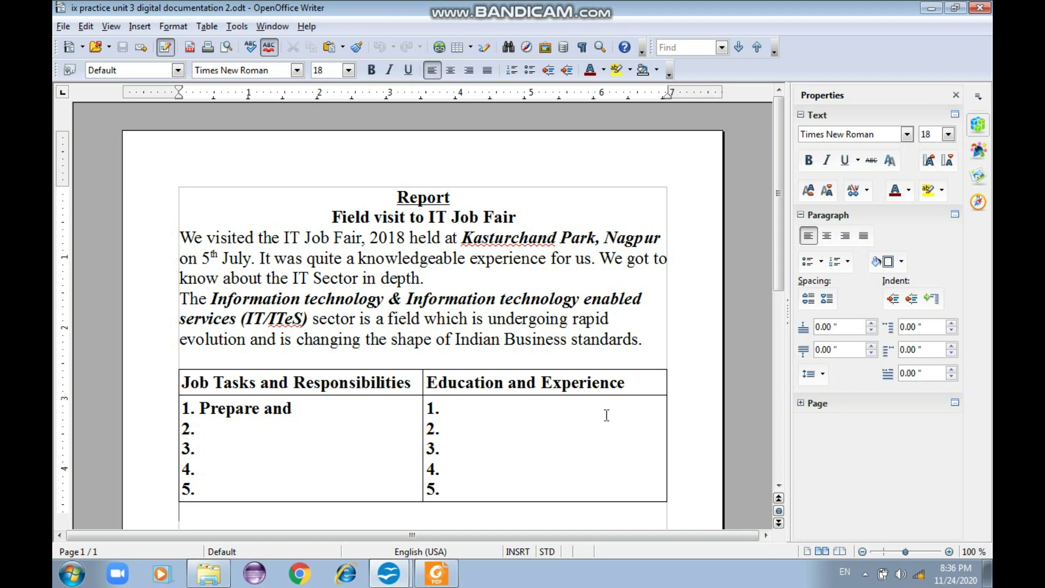
{"action": "left_click", "coordinate": [779, 485]}
{"action": "left_click", "coordinate": [780, 487]}
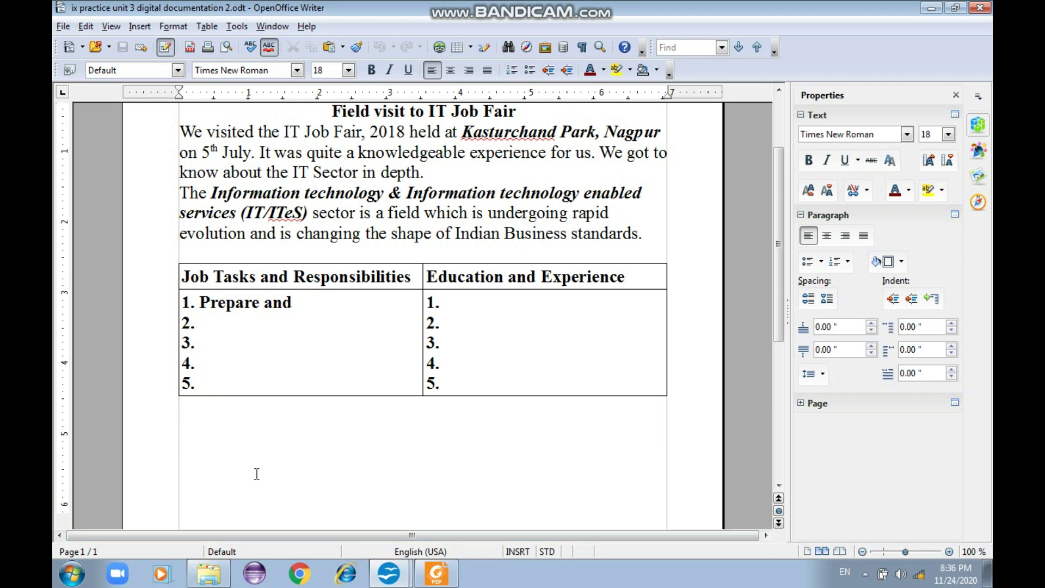
Switch to the PDF and read from "Mouse pointer" through "Let's Practice 1" to "Undo and Redo" under "Editing the document", glancing back at the report.
{"action": "key", "text": "alt+Tab"}
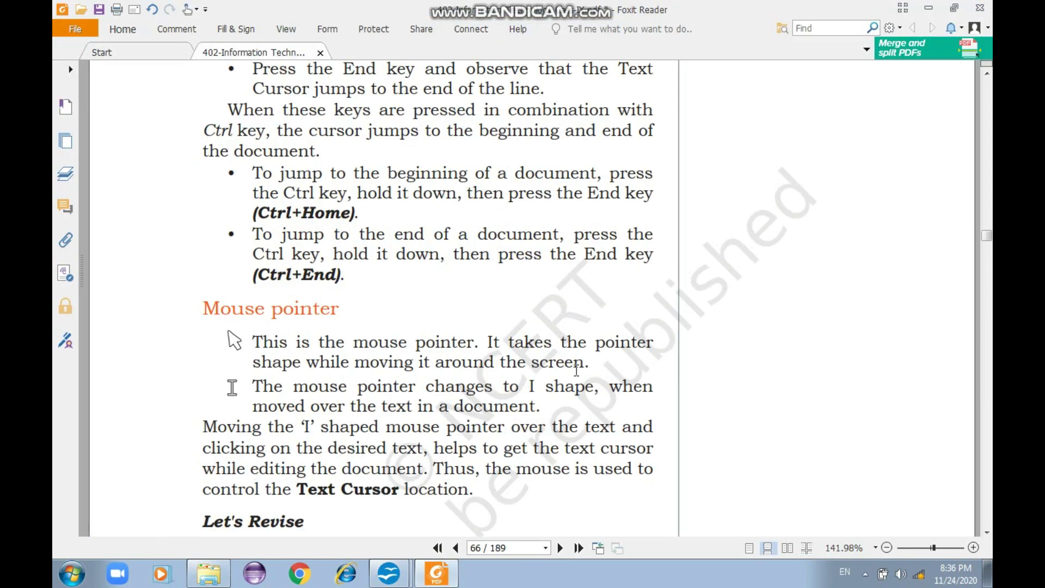
{"action": "key", "text": "alt+Tab"}
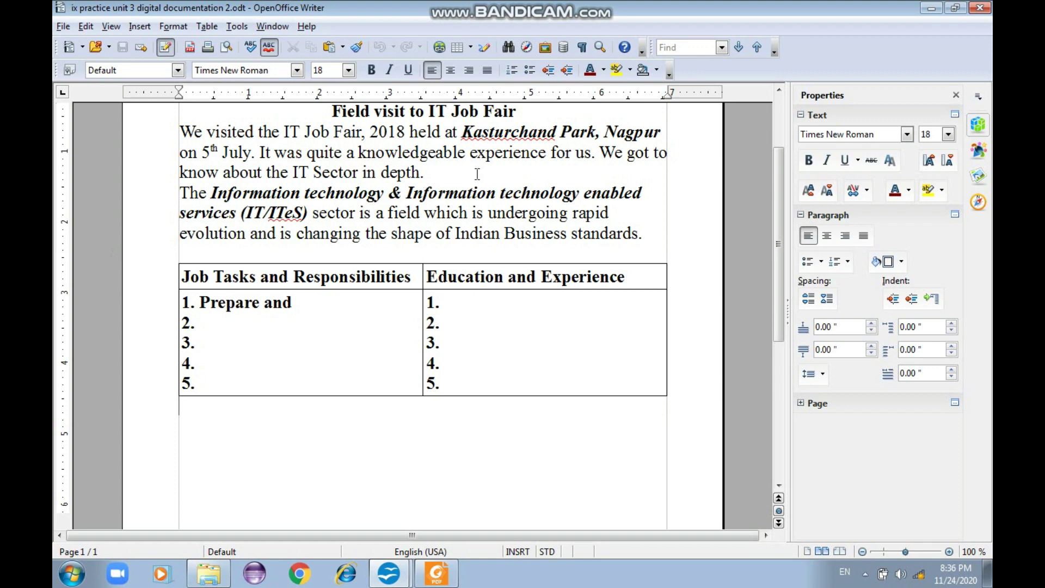
{"action": "key", "text": "alt+Tab"}
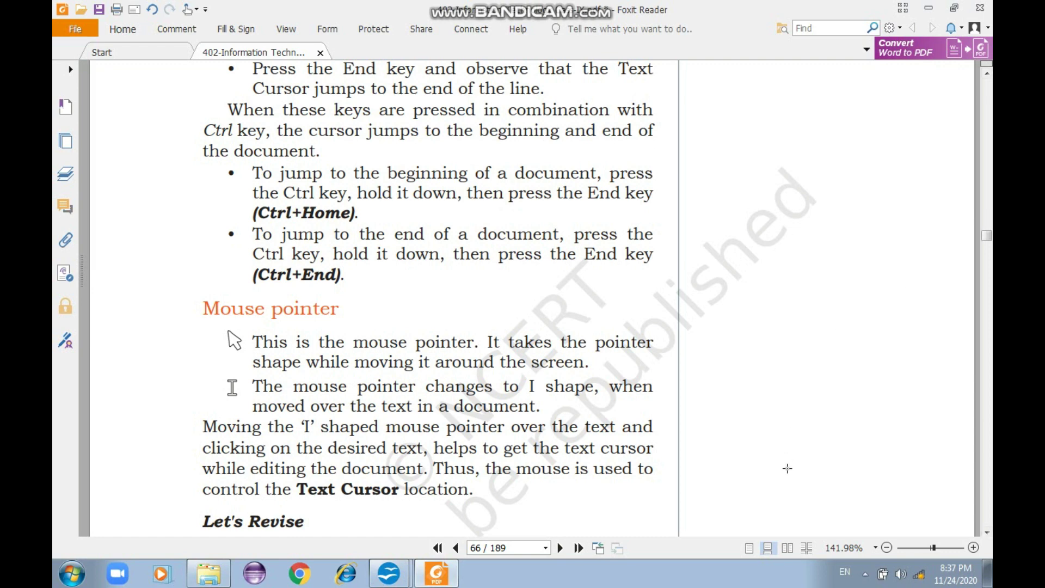
{"action": "left_click", "coordinate": [987, 532]}
{"action": "left_click", "coordinate": [987, 533]}
{"action": "scroll", "coordinate": [987, 532], "scroll_direction": "down", "scroll_amount": 6}
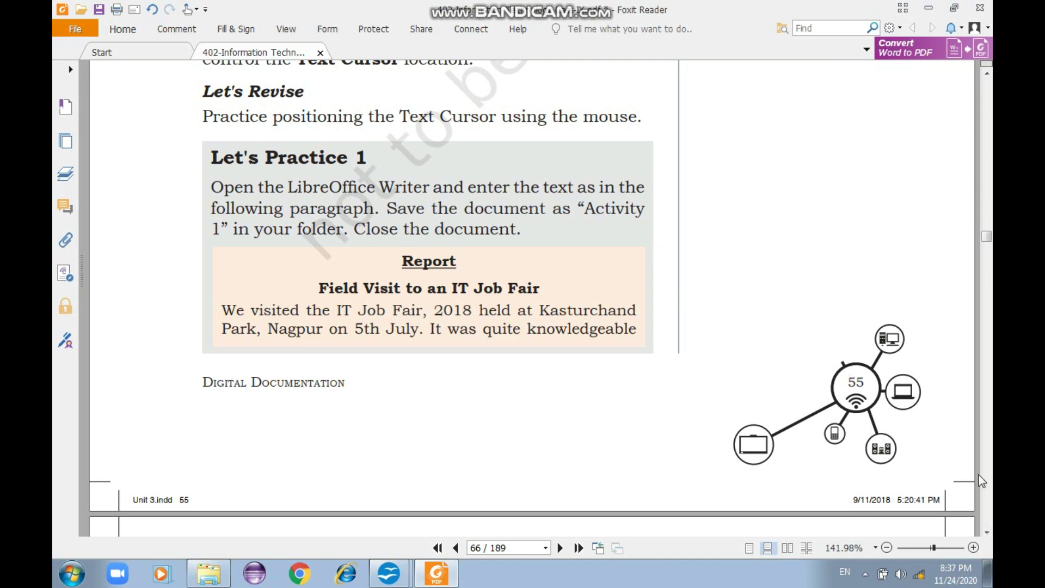
{"action": "left_click", "coordinate": [987, 532]}
{"action": "left_click", "coordinate": [986, 532]}
{"action": "left_click", "coordinate": [986, 532]}
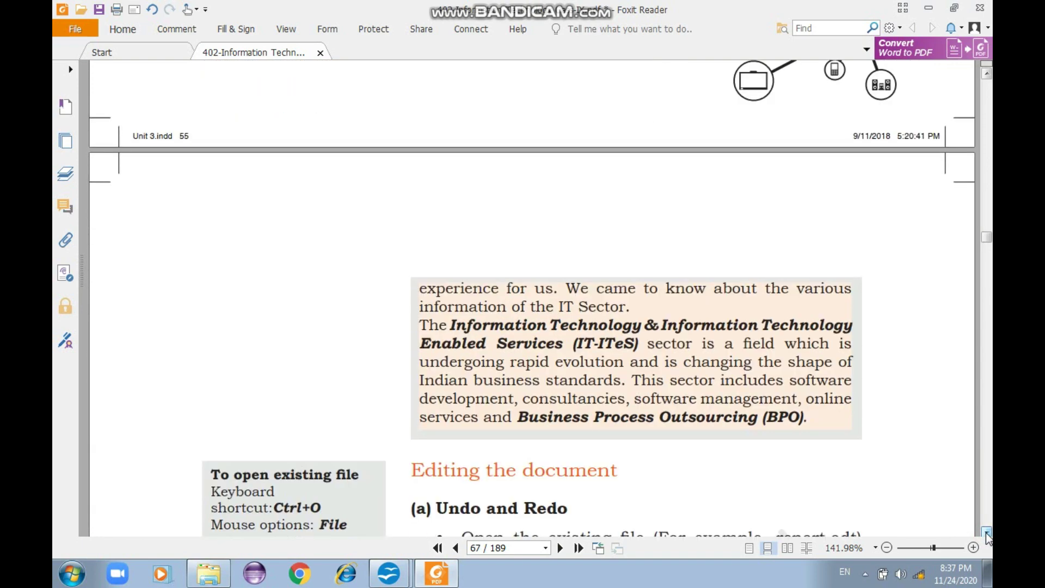
{"action": "left_click", "coordinate": [987, 532]}
{"action": "scroll", "coordinate": [987, 537], "scroll_direction": "down", "scroll_amount": 5}
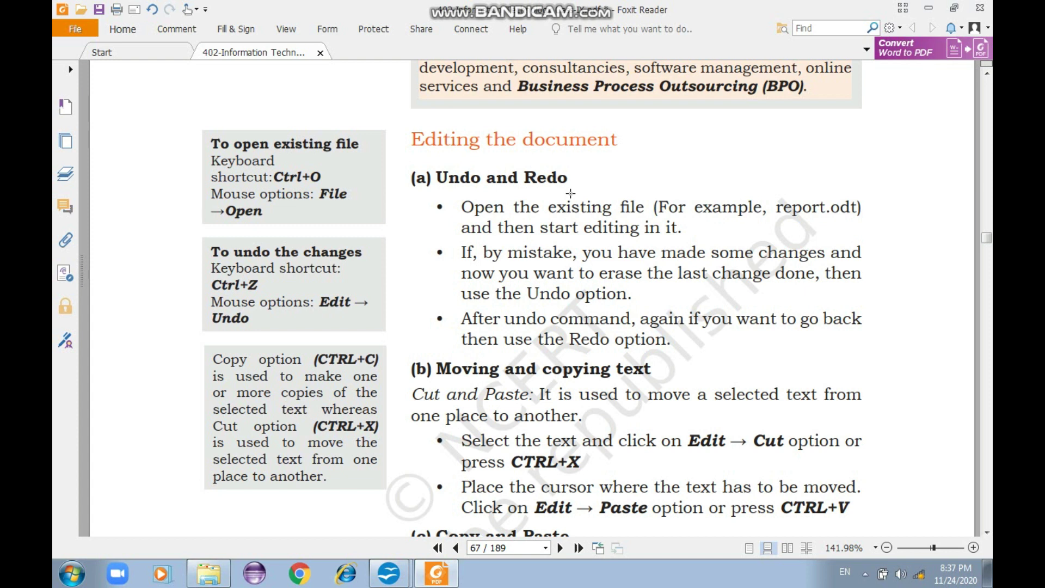
Return to the report and delete the "5." and "4." entries from the Education and Experience cell.
{"action": "key", "text": "alt+Tab"}
{"action": "left_click", "coordinate": [444, 384]}
{"action": "key", "text": "BackSpace"}
{"action": "key", "text": "BackSpace"}
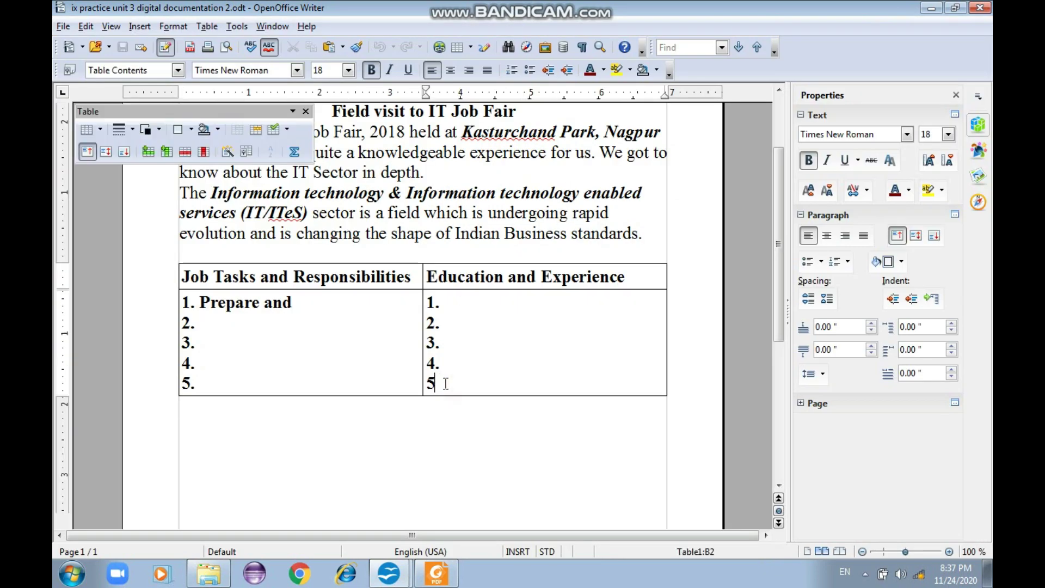
{"action": "key", "text": "BackSpace"}
{"action": "key", "text": "BackSpace"}
{"action": "key", "text": "BackSpace"}
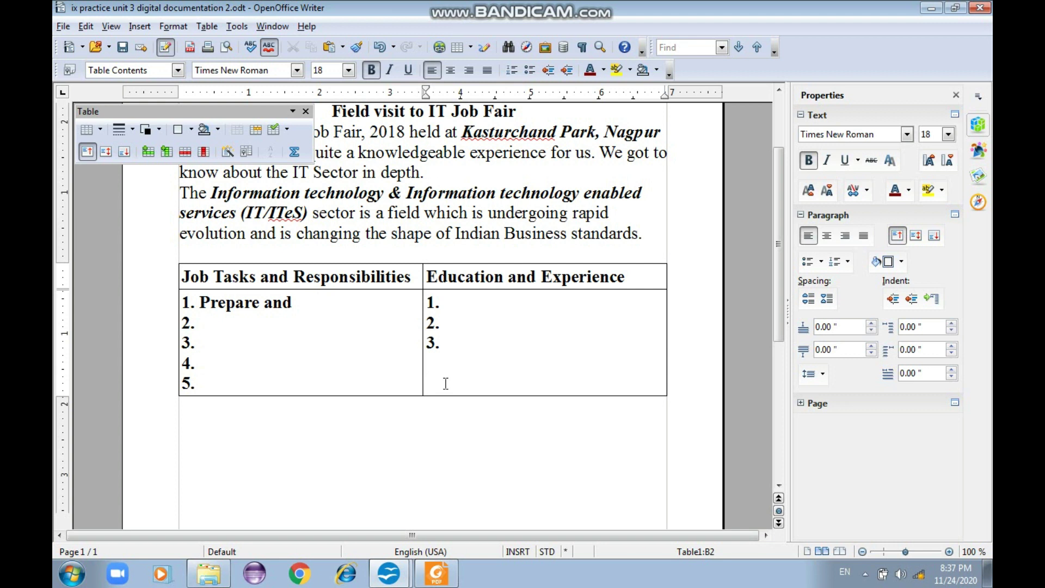
Restore the deleted "4." and "5." entries in the Education and Experience cell, and remove both again.
{"action": "type", "text": "4."}
{"action": "key", "text": "Return"}
{"action": "type", "text": "5."}
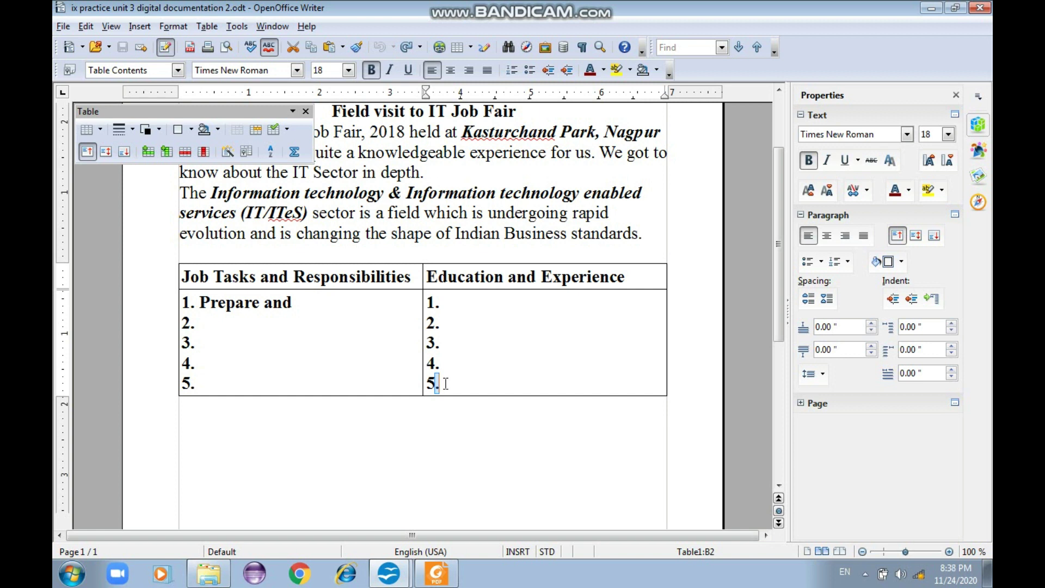
{"action": "key", "text": "BackSpace"}
{"action": "key", "text": "BackSpace"}
{"action": "key", "text": "BackSpace"}
{"action": "key", "text": "BackSpace"}
{"action": "key", "text": "BackSpace"}
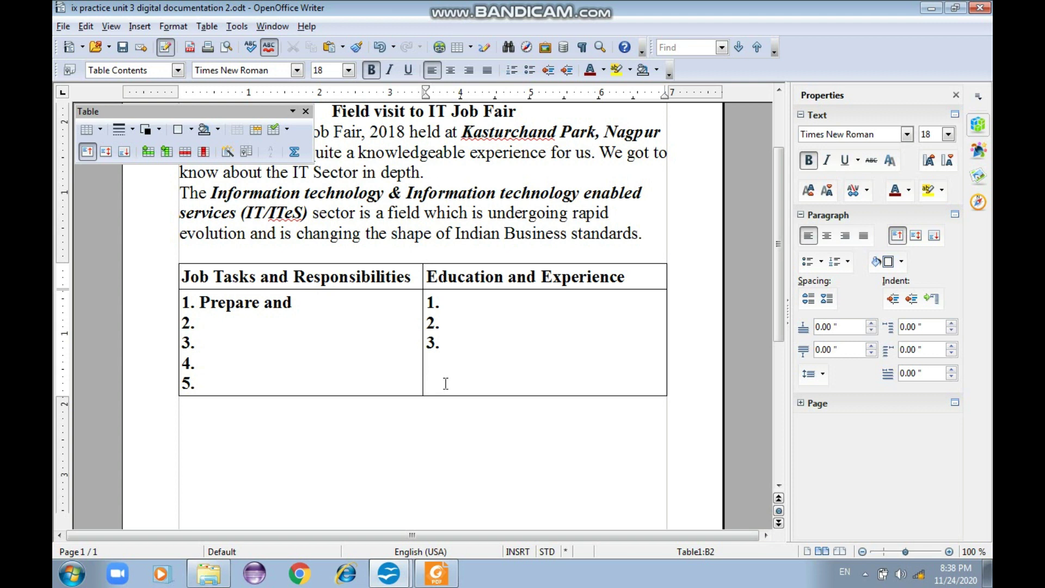
Bring back the "4." and "5." entries once more and repeat their removal.
{"action": "type", "text": "4."}
{"action": "key", "text": "Return"}
{"action": "type", "text": "5."}
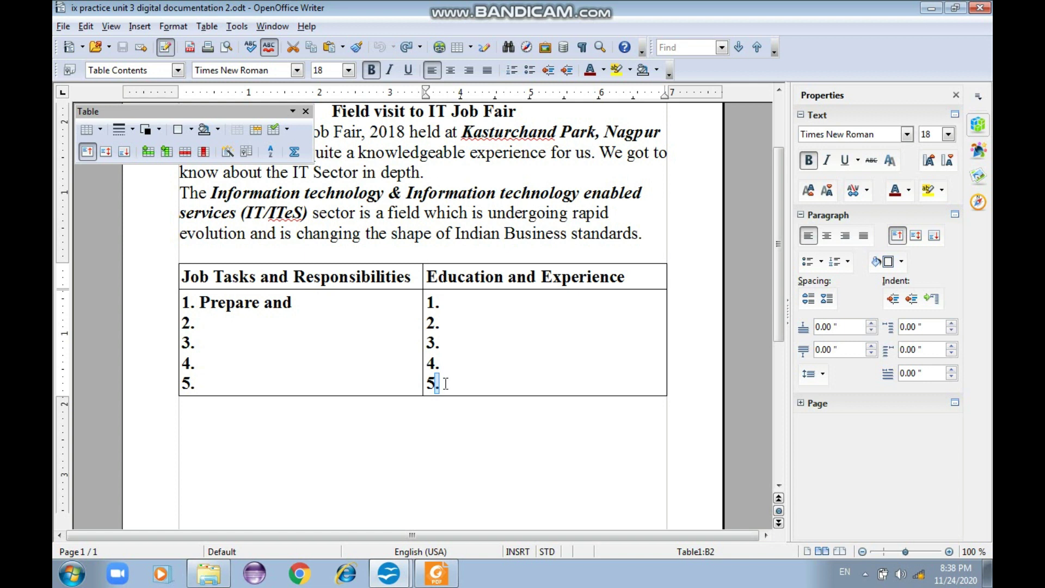
{"action": "key", "text": "BackSpace"}
{"action": "key", "text": "BackSpace"}
{"action": "key", "text": "BackSpace"}
{"action": "key", "text": "BackSpace"}
{"action": "key", "text": "BackSpace"}
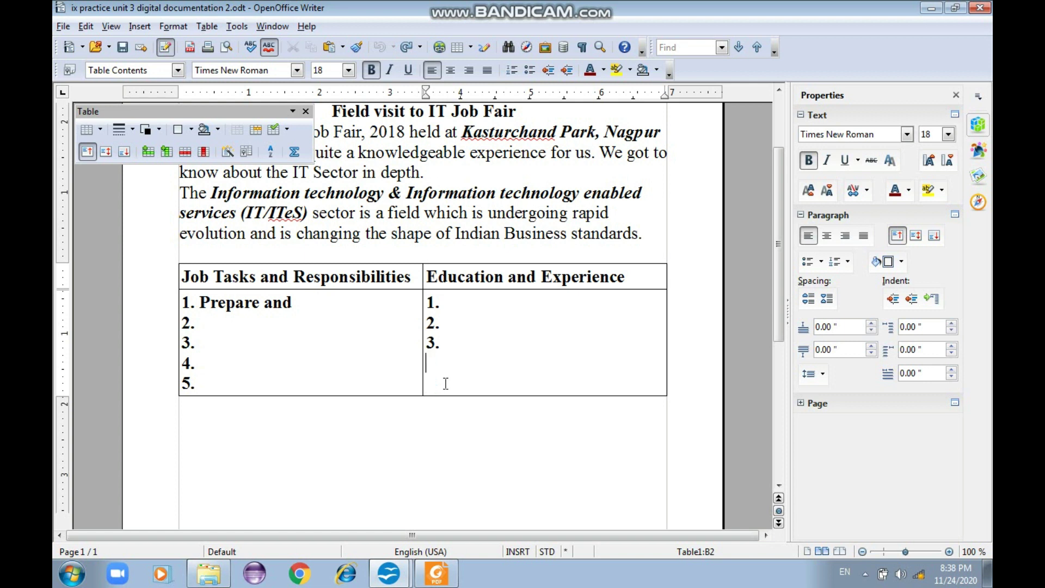
Switch to the PDF and read the "Moving and copying text" and "Copy and Paste" sections.
{"action": "key", "text": "alt+Tab"}
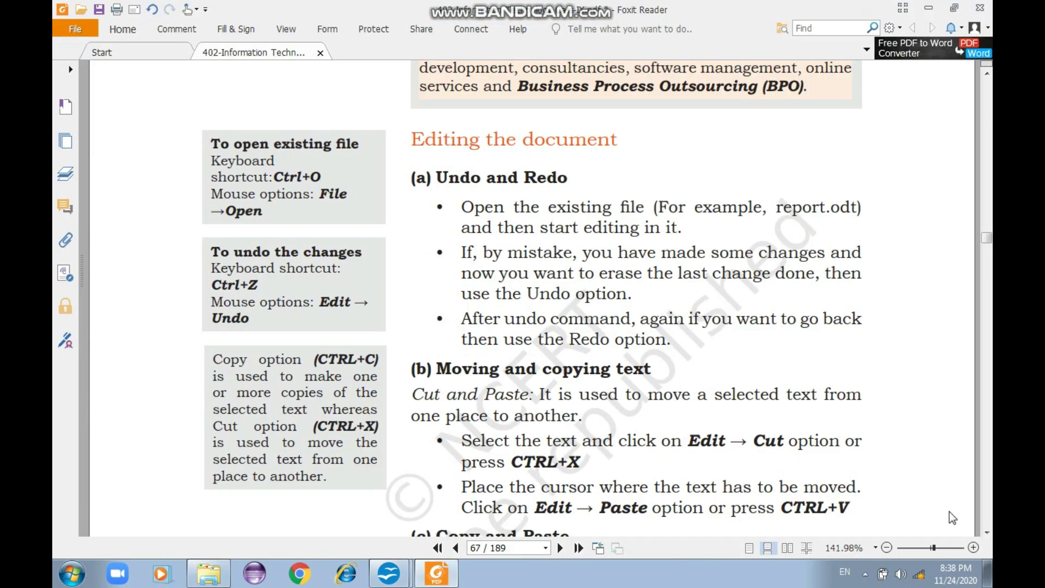
{"action": "left_click", "coordinate": [987, 532]}
{"action": "scroll", "coordinate": [556, 241], "scroll_direction": "down", "scroll_amount": 3}
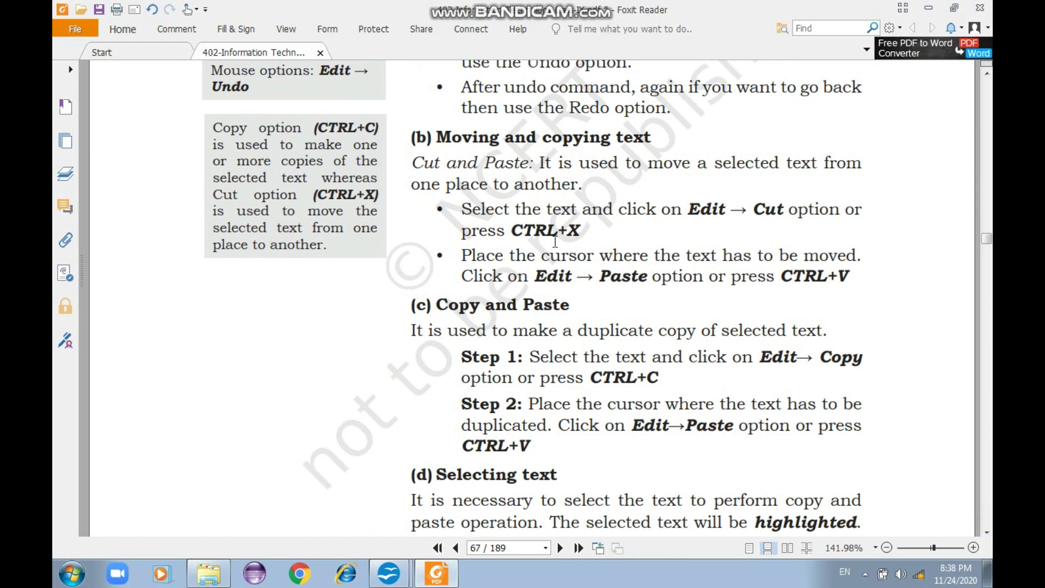
Return to the report and restore "4." and "5." in the Education and Experience cell.
{"action": "key", "text": "alt+Tab"}
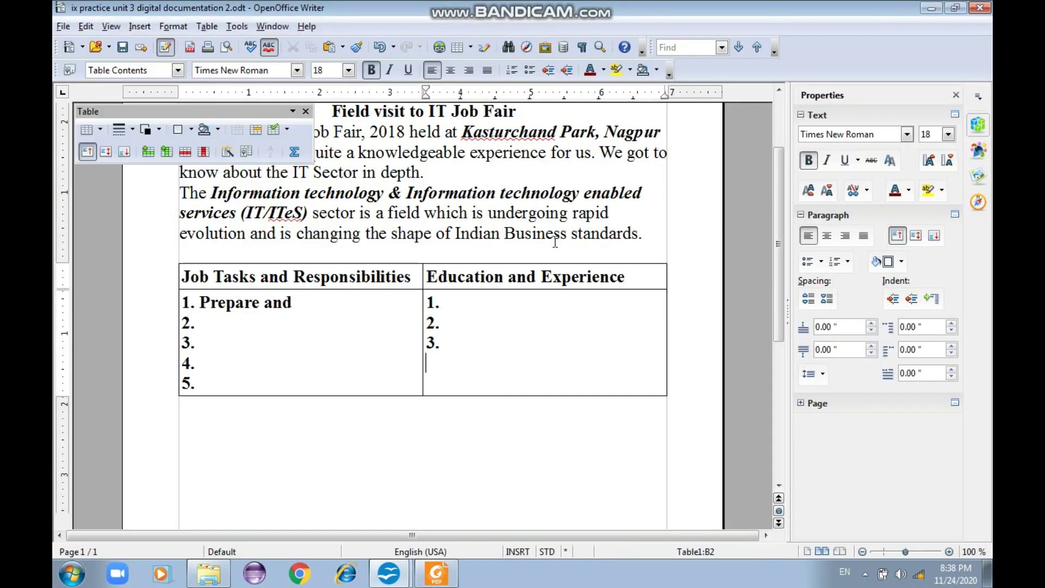
{"action": "type", "text": "4."}
{"action": "key", "text": "Return"}
{"action": "type", "text": "5."}
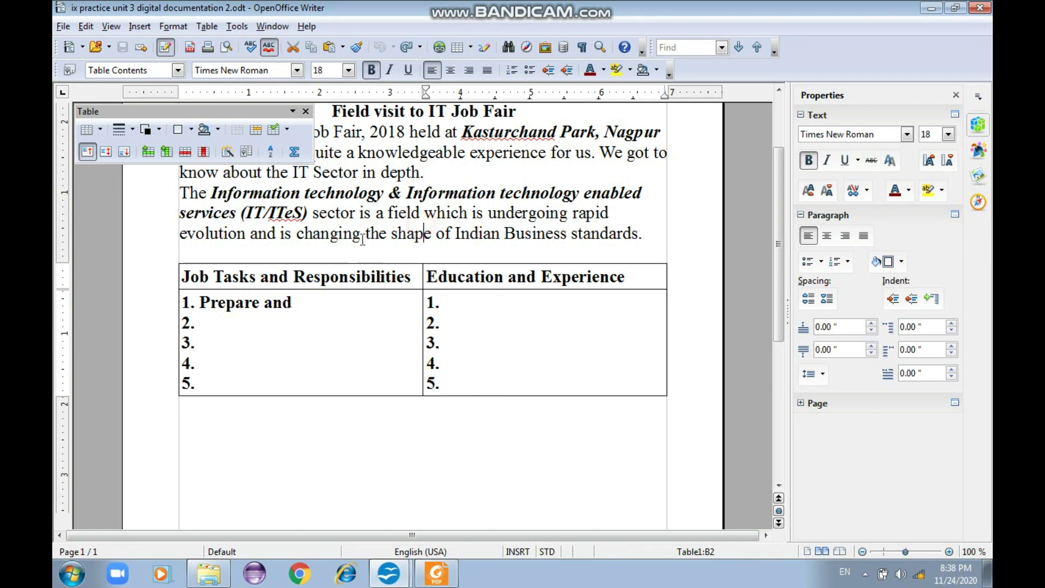
Select and copy "changing the shape of Indian Business standards." in the last line above the table.
{"action": "left_click", "coordinate": [423, 234]}
{"action": "left_click", "coordinate": [299, 234]}
{"action": "left_click_drag", "start_coordinate": [299, 234], "coordinate": [644, 234]}
{"action": "key", "text": "ctrl+c"}
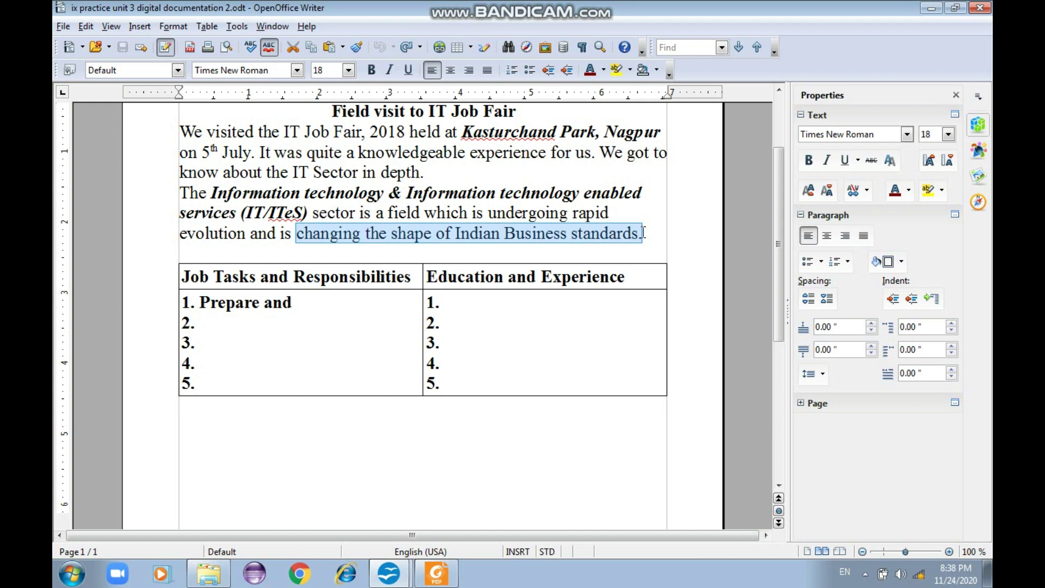
{"action": "right_click", "coordinate": [624, 231]}
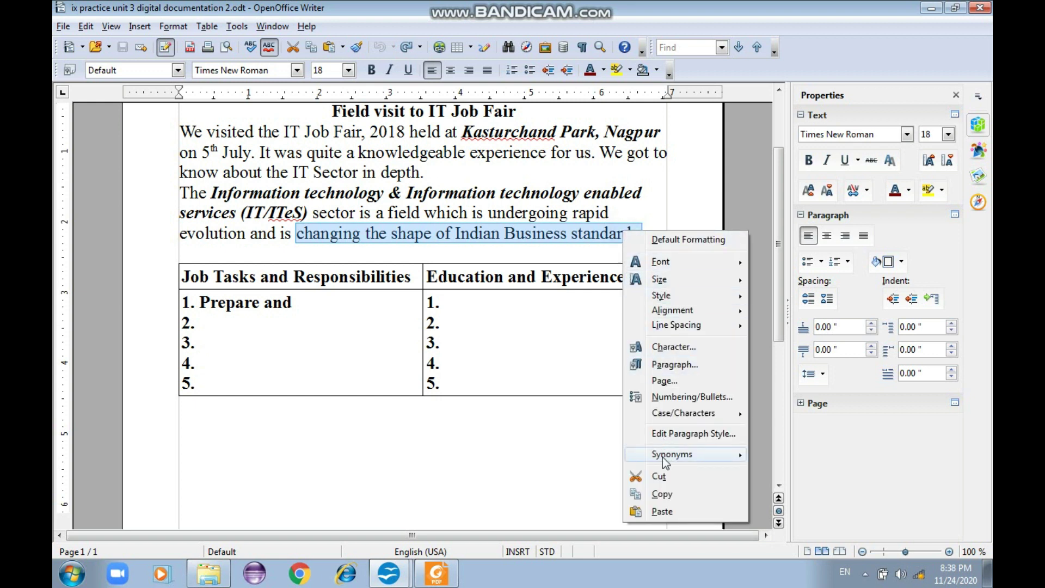
{"action": "left_click", "coordinate": [662, 493]}
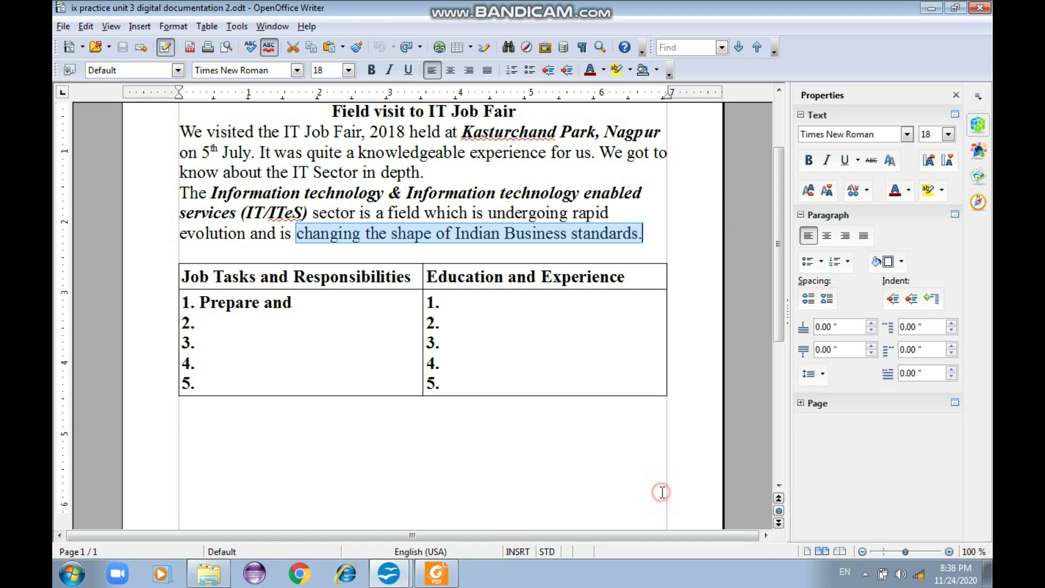
Paste the copied text on a line below the table.
{"action": "left_click", "coordinate": [317, 406]}
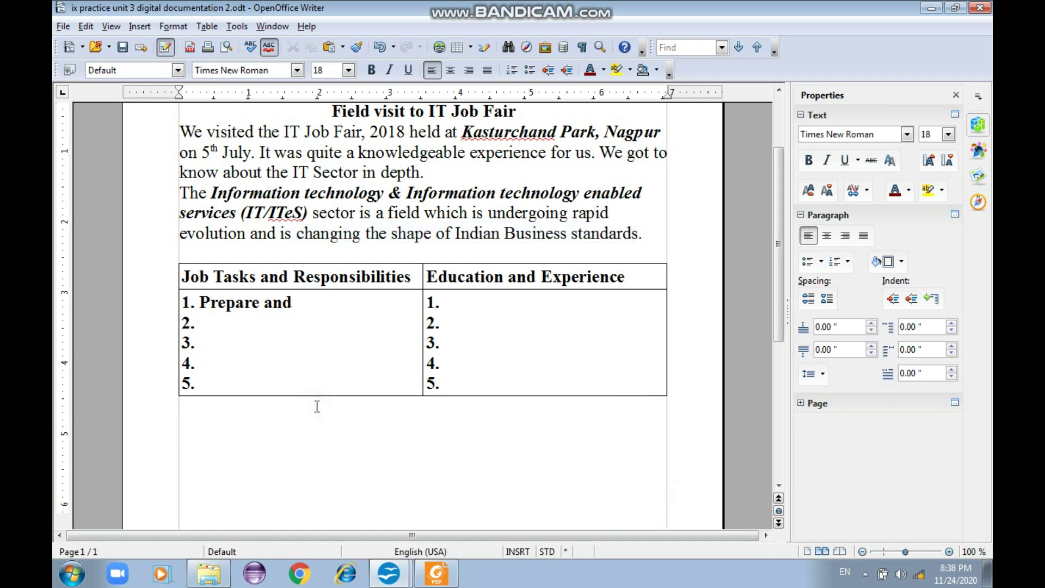
{"action": "left_click", "coordinate": [194, 419]}
{"action": "key", "text": "ctrl+v"}
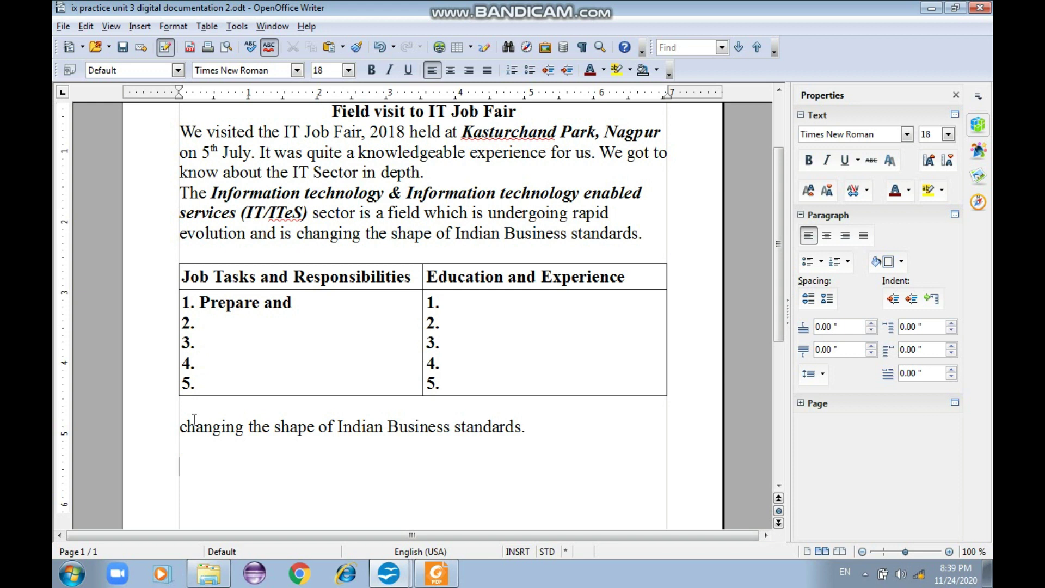
In the pasted line, delete "Indian" and add "of India" after "standards", before the full stop.
{"action": "left_click_drag", "start_coordinate": [338, 426], "coordinate": [380, 423]}
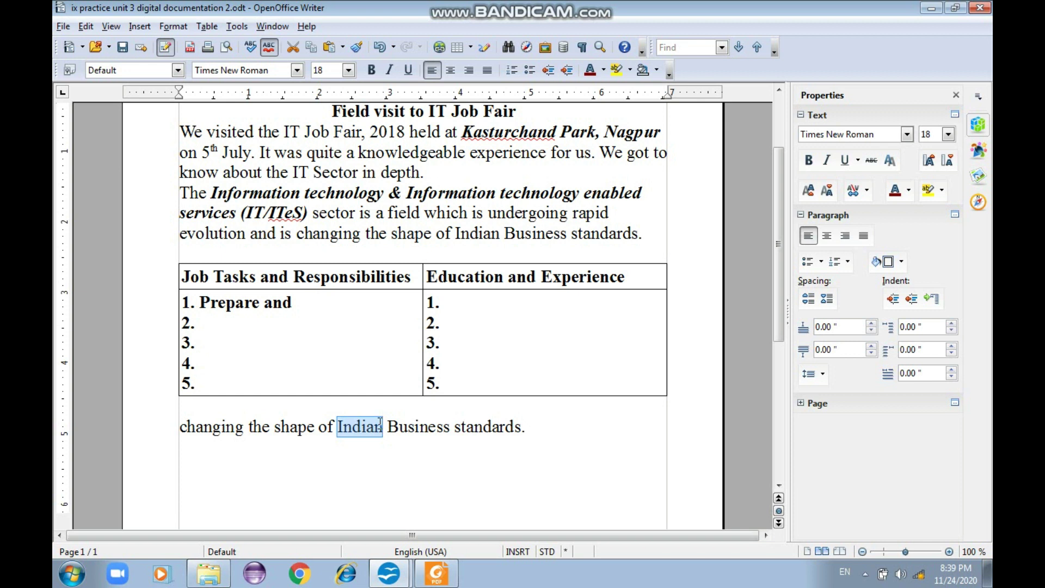
{"action": "key", "text": "Delete"}
{"action": "key", "text": "Delete"}
{"action": "left_click", "coordinate": [490, 424]}
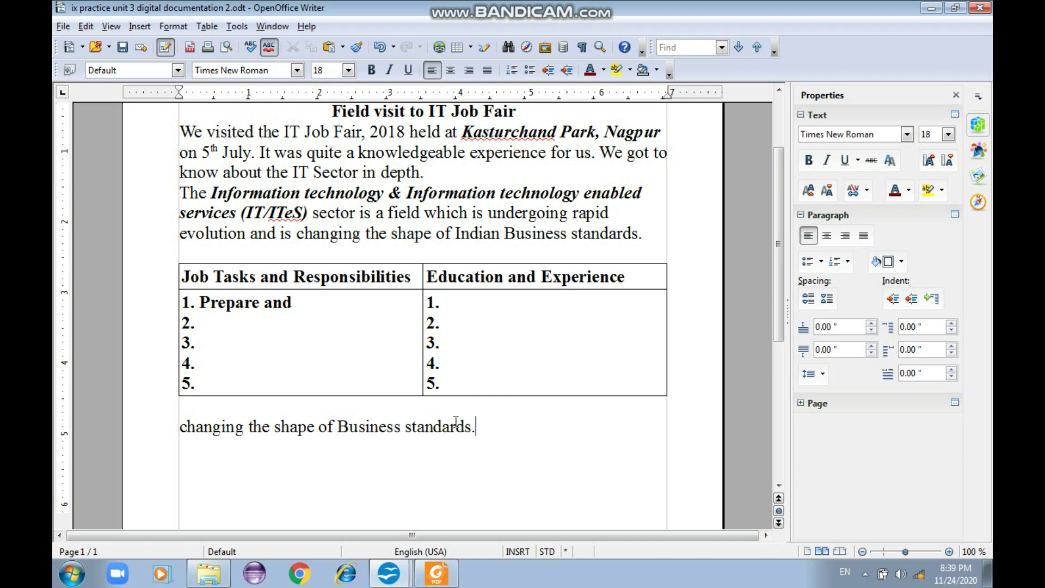
{"action": "left_click", "coordinate": [468, 429]}
{"action": "type", "text": "of "}
{"action": "type", "text": "Indian"}
{"action": "key", "text": "BackSpace"}
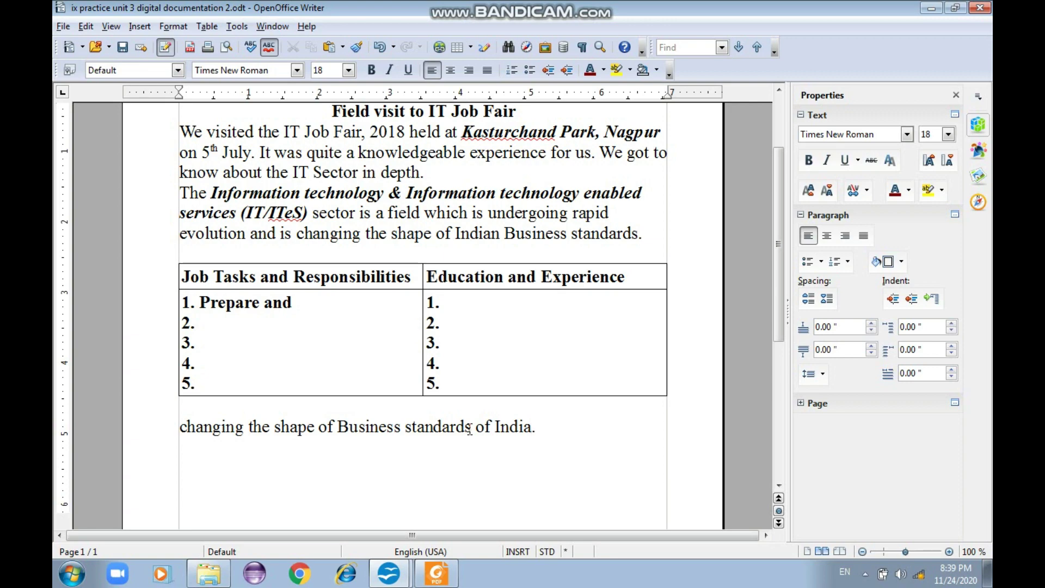
Switch to the PDF and read from "Selecting text" through the "Selection criteria" table and the "Let's Revise" notes.
{"action": "key", "text": "alt+Tab"}
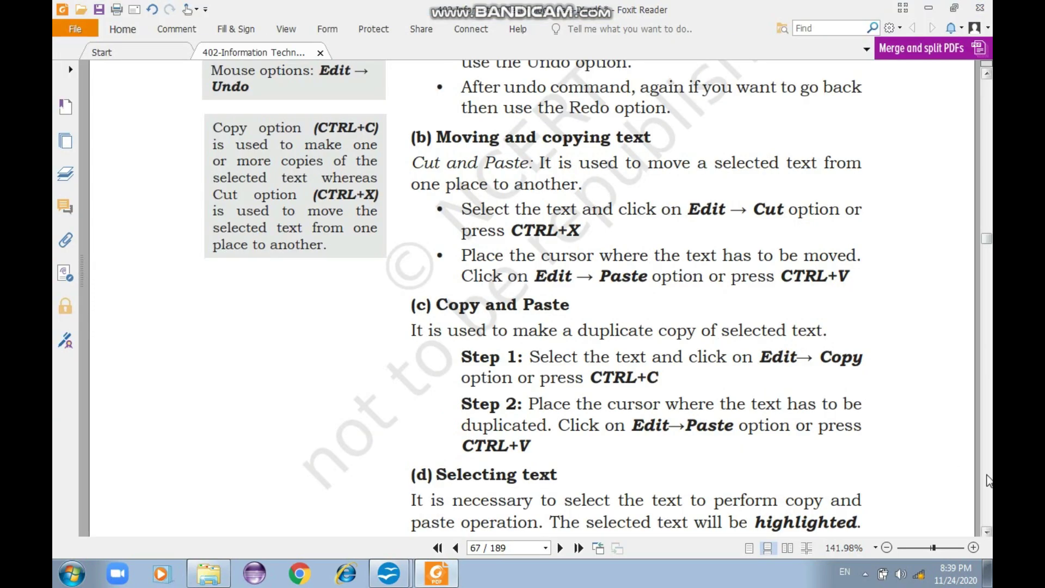
{"action": "left_click", "coordinate": [987, 532]}
{"action": "scroll", "coordinate": [987, 532], "scroll_direction": "down", "scroll_amount": 5}
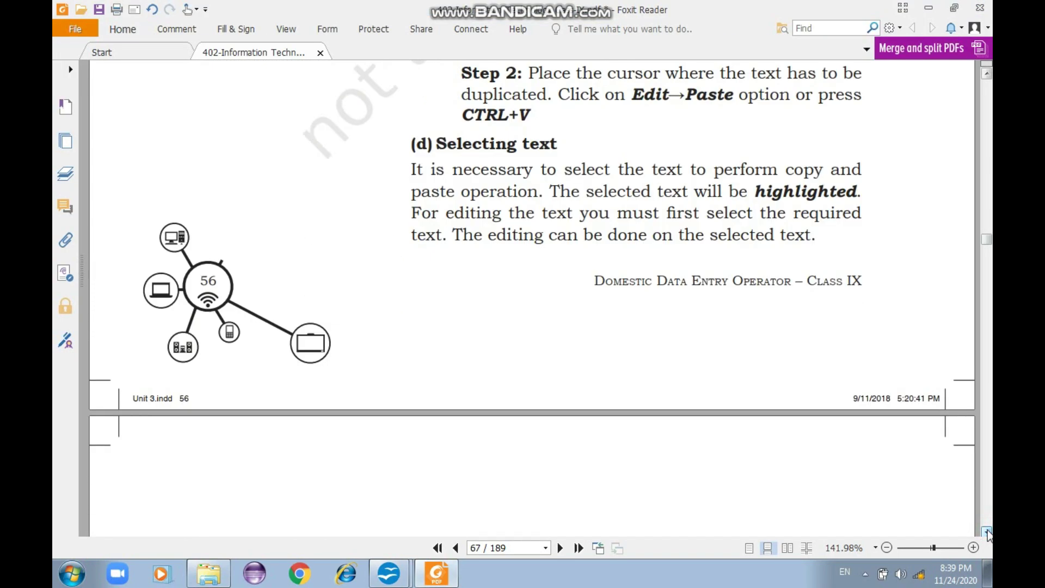
{"action": "scroll", "coordinate": [987, 532], "scroll_direction": "down", "scroll_amount": 6}
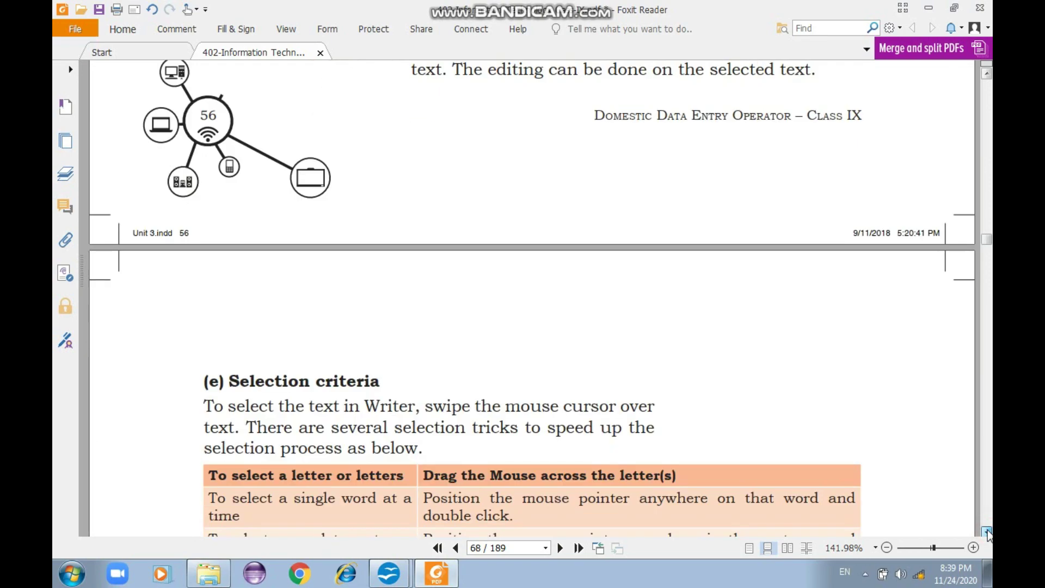
{"action": "scroll", "coordinate": [987, 532], "scroll_direction": "down", "scroll_amount": 3}
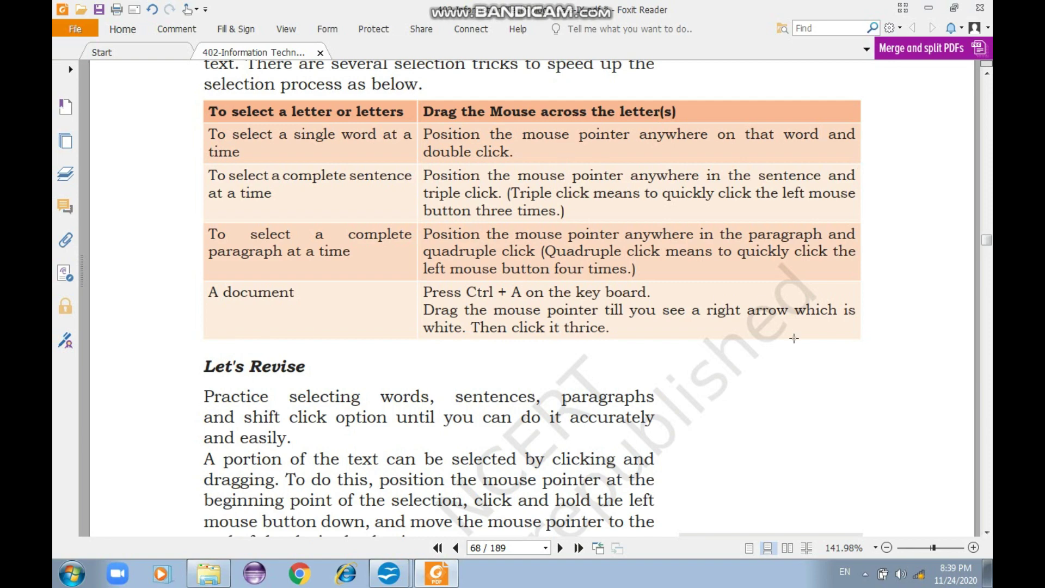
{"action": "left_click_drag", "start_coordinate": [987, 531], "coordinate": [987, 531]}
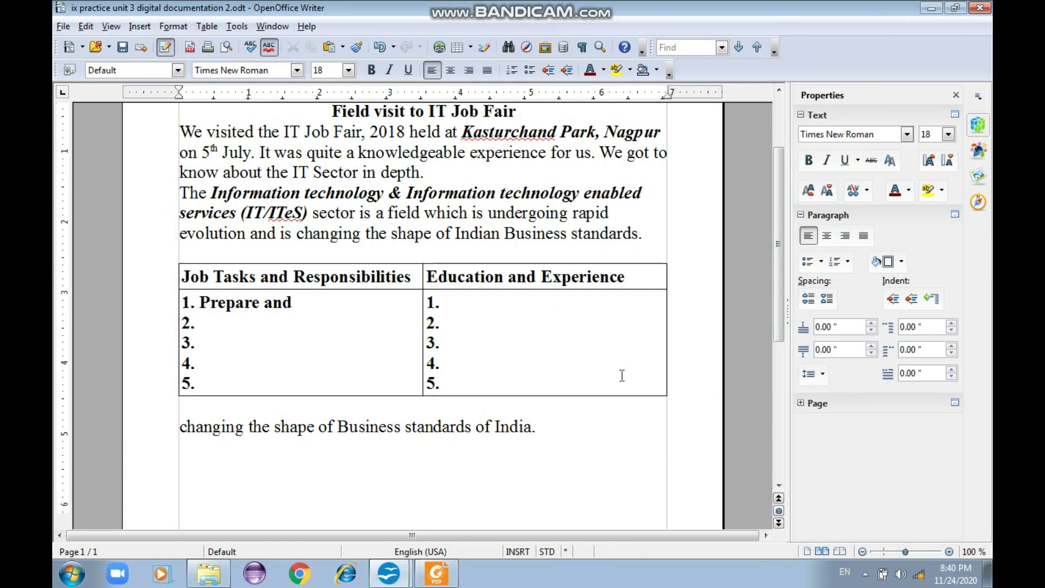
Select the entire content of the report, consulting the PDF's "Selecting non-consecutive text items" section.
{"action": "key", "text": "ctrl+a"}
{"action": "key", "text": "alt+Tab"}
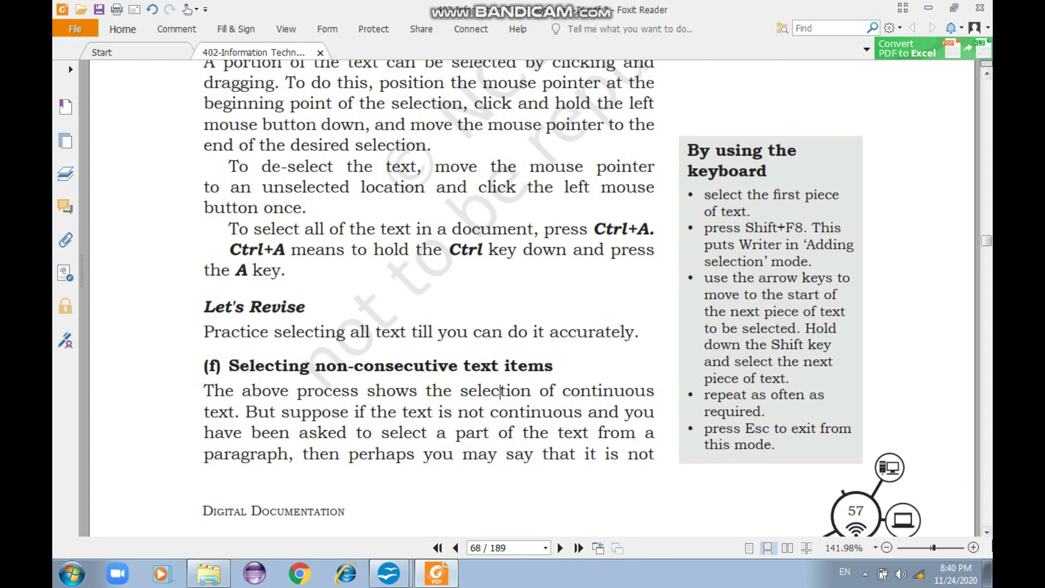
{"action": "scroll", "coordinate": [500, 391], "scroll_direction": "down", "scroll_amount": 4}
{"action": "key", "text": "alt+Tab"}
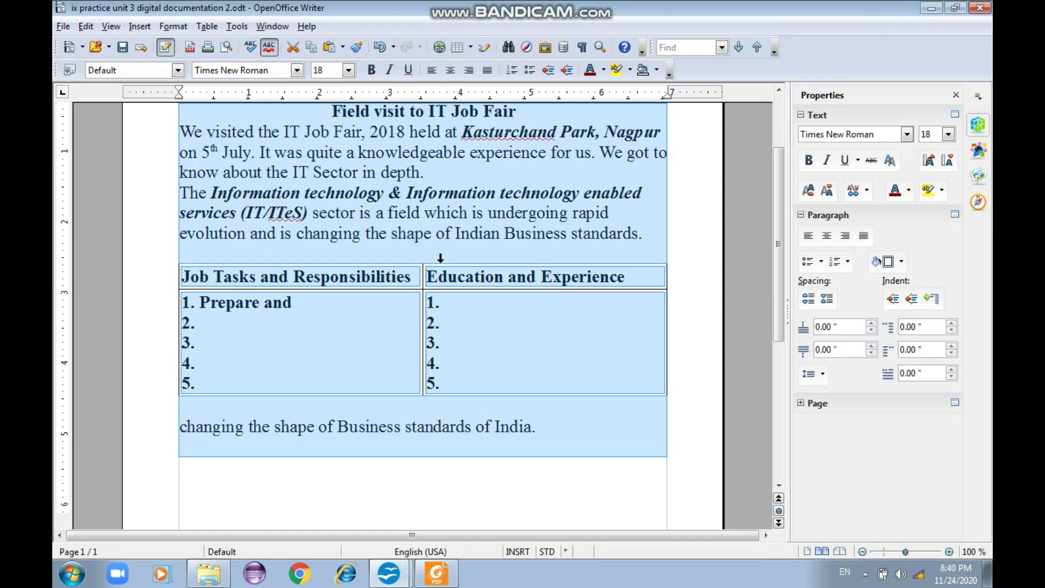
Clear the whole-document selection, practise selecting text in the "Information technology enabled" line, and select the word "Kasturchand".
{"action": "left_click", "coordinate": [470, 301]}
{"action": "left_click_drag", "start_coordinate": [428, 193], "coordinate": [473, 193]}
{"action": "triple_click", "coordinate": [473, 193]}
{"action": "left_click", "coordinate": [473, 193]}
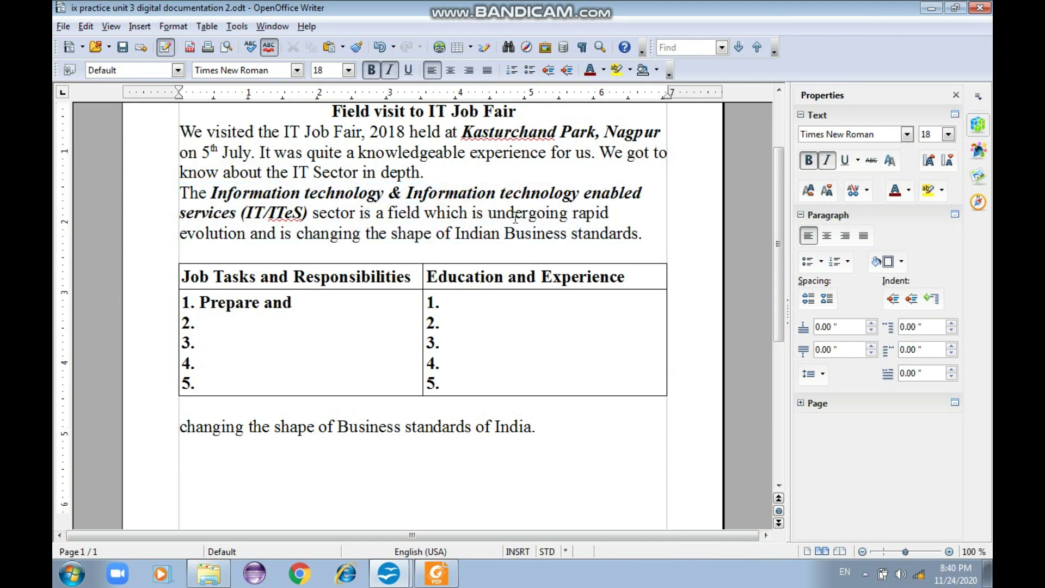
{"action": "left_click", "coordinate": [526, 234]}
{"action": "left_click", "coordinate": [517, 132]}
{"action": "double_click", "coordinate": [508, 132]}
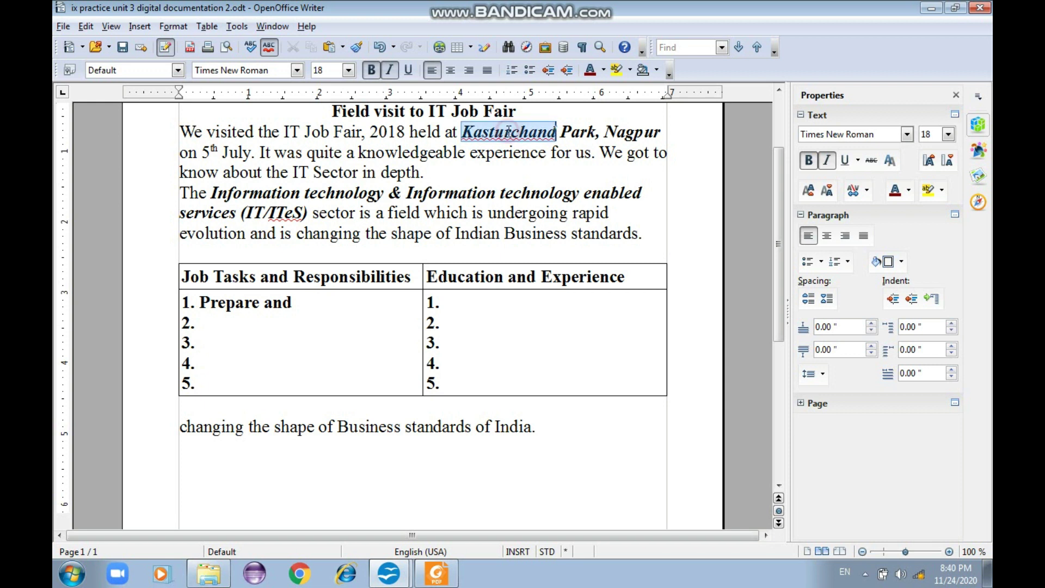
Add both bold "Information" words, "Business", "ITeS", "visited" and "evolution" in the paragraphs above the table to the "Kasturchand" selection.
{"action": "double_click", "coordinate": [454, 191], "text": "ctrl"}
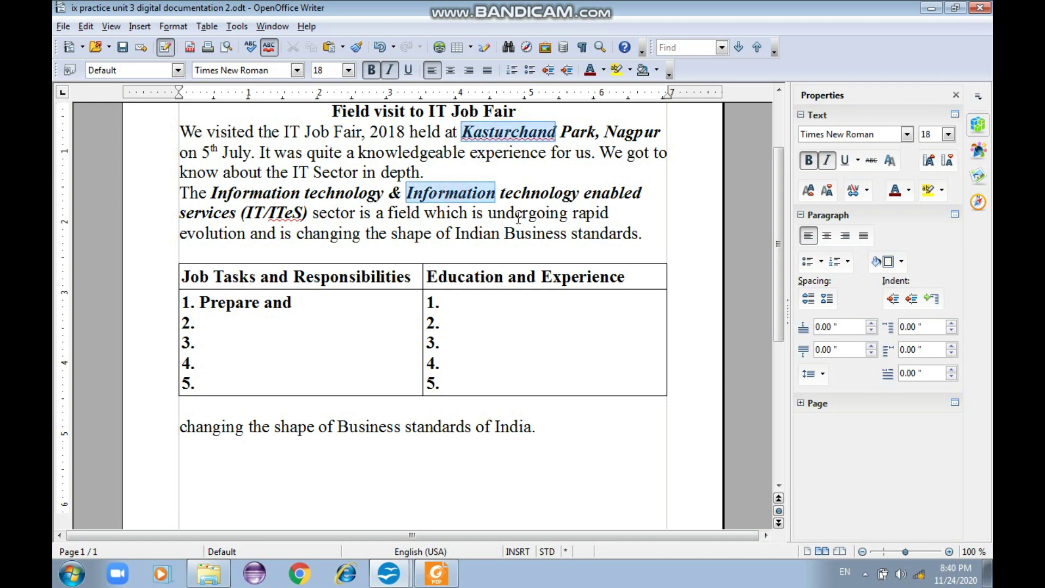
{"action": "double_click", "coordinate": [527, 234], "text": "ctrl"}
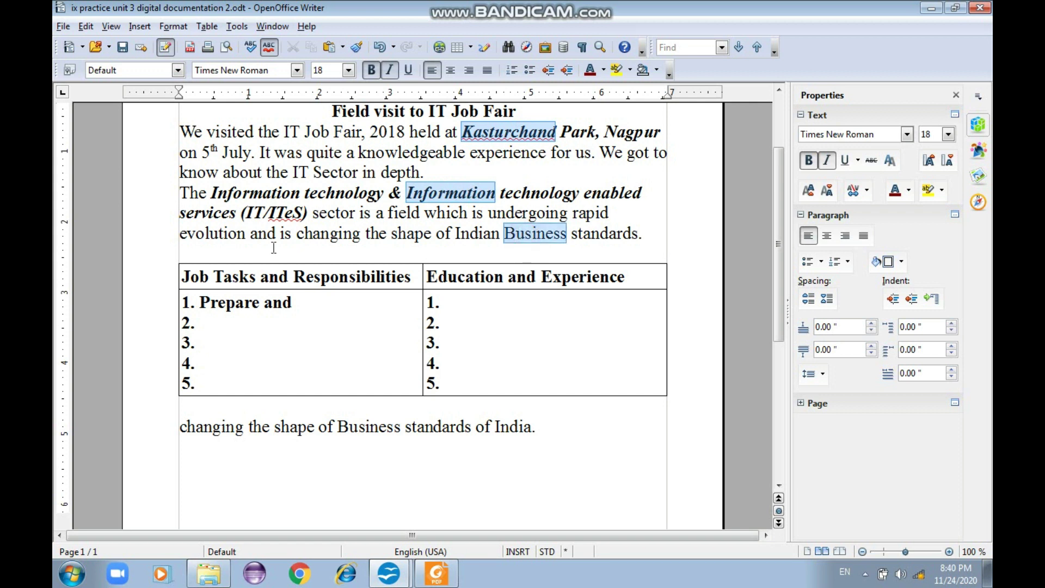
{"action": "double_click", "coordinate": [286, 211], "text": "ctrl"}
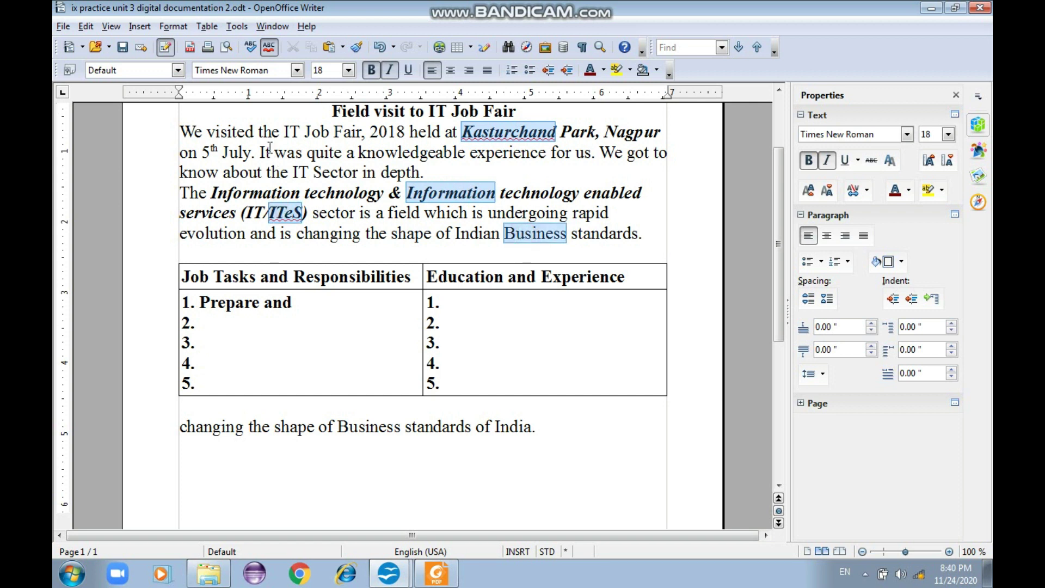
{"action": "double_click", "coordinate": [240, 132], "text": "ctrl"}
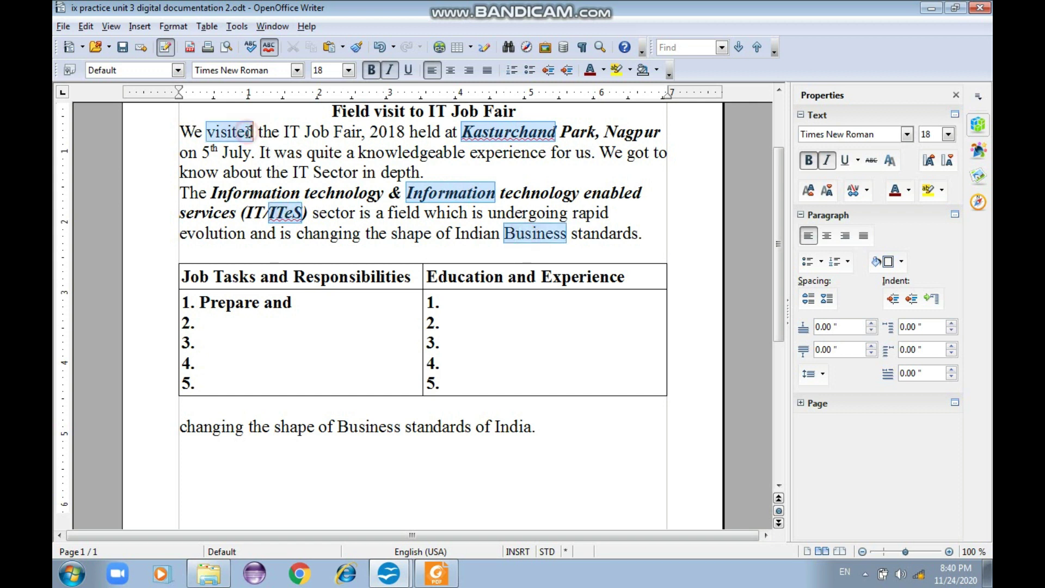
{"action": "double_click", "coordinate": [239, 193], "text": "ctrl"}
{"action": "double_click", "coordinate": [216, 236], "text": "ctrl"}
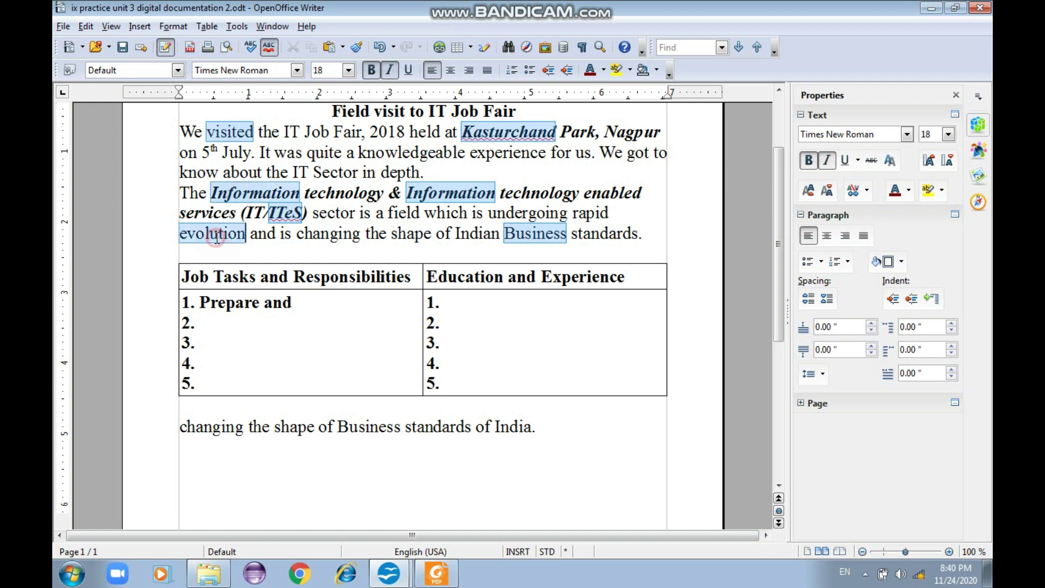
Extend the non-consecutive selection into the table with "Prepare", "Tasks" and the whole "Education and Experience" heading.
{"action": "double_click", "coordinate": [215, 302], "text": "ctrl"}
{"action": "double_click", "coordinate": [236, 275], "text": "ctrl"}
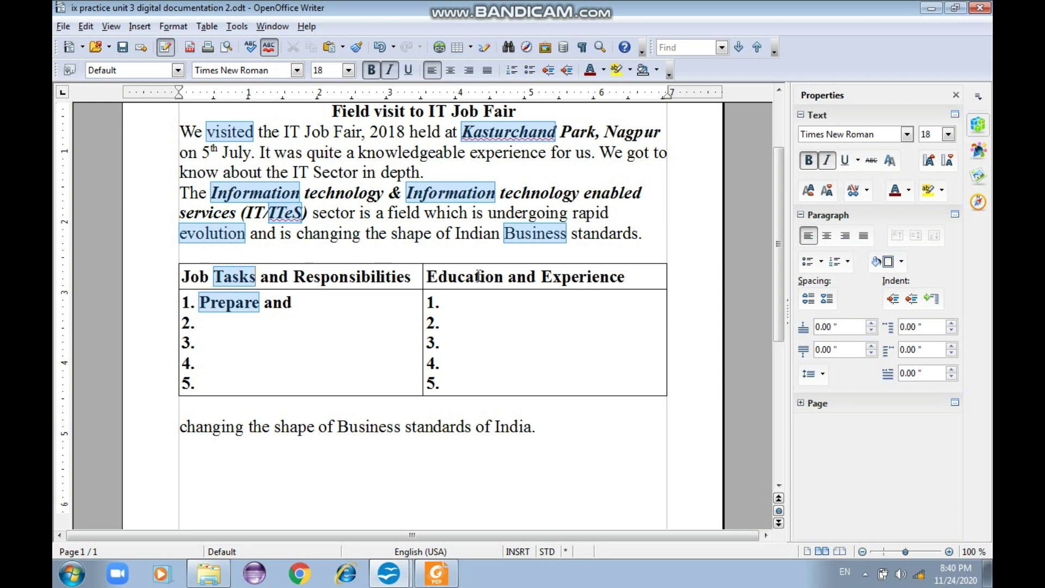
{"action": "triple_click", "coordinate": [530, 272], "text": "ctrl"}
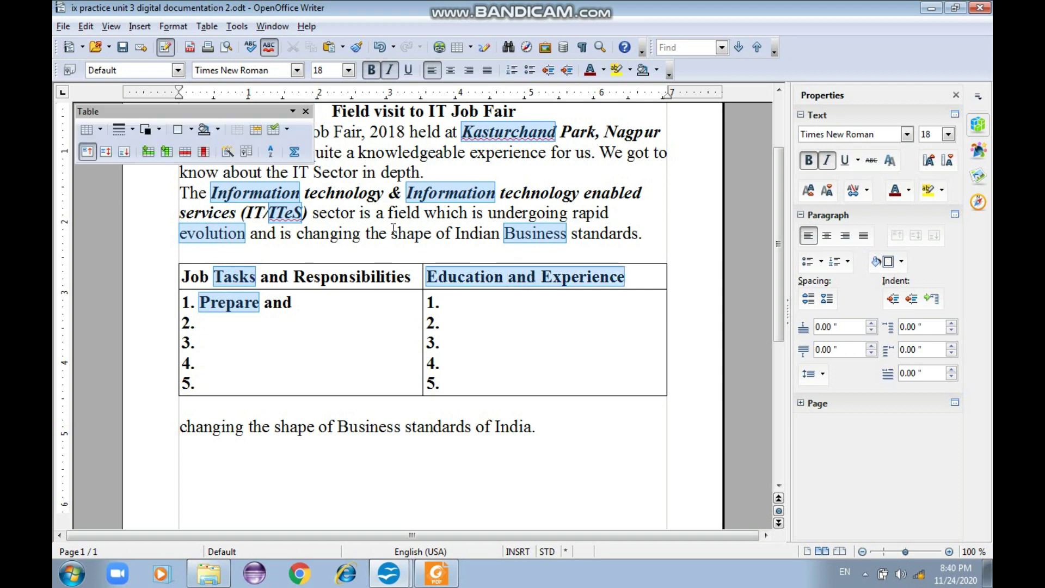